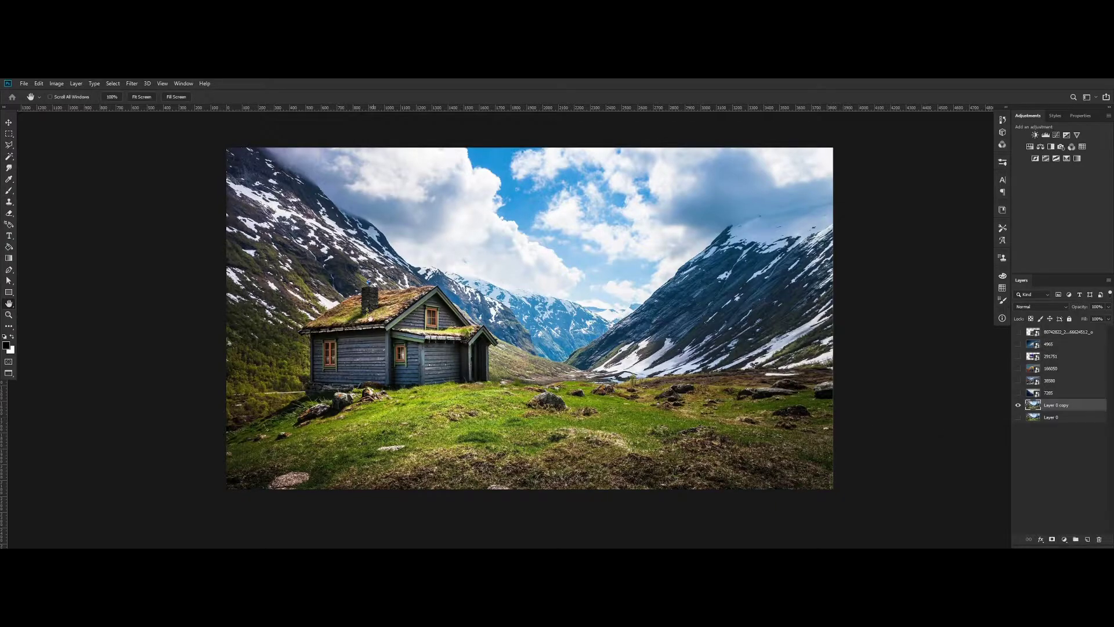
# Start a Pen path at the grassy slope's left edge and trace it past the rocks to the cabin's outer wall
pyautogui.click(9, 270)
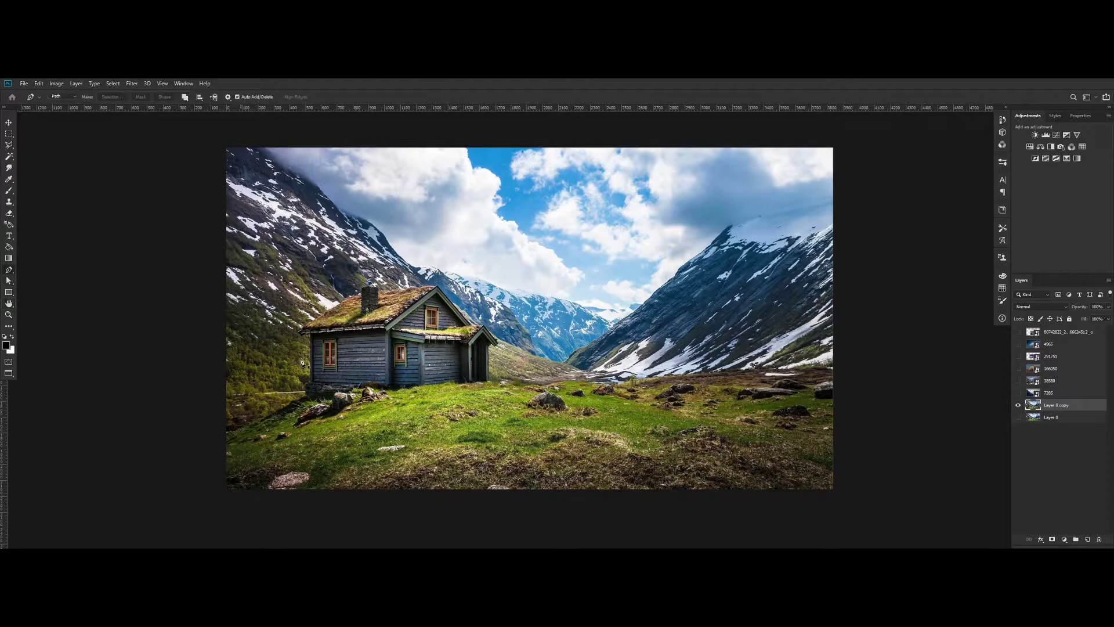
pyautogui.scroll(1, 281, 410)
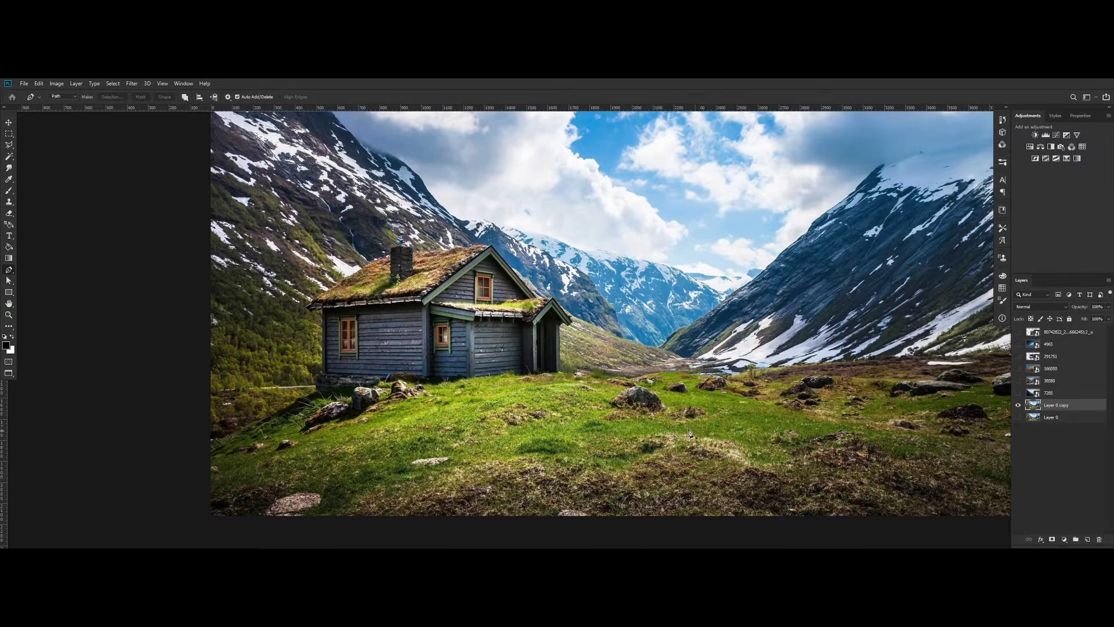
pyautogui.scroll(-2, 740, 404)
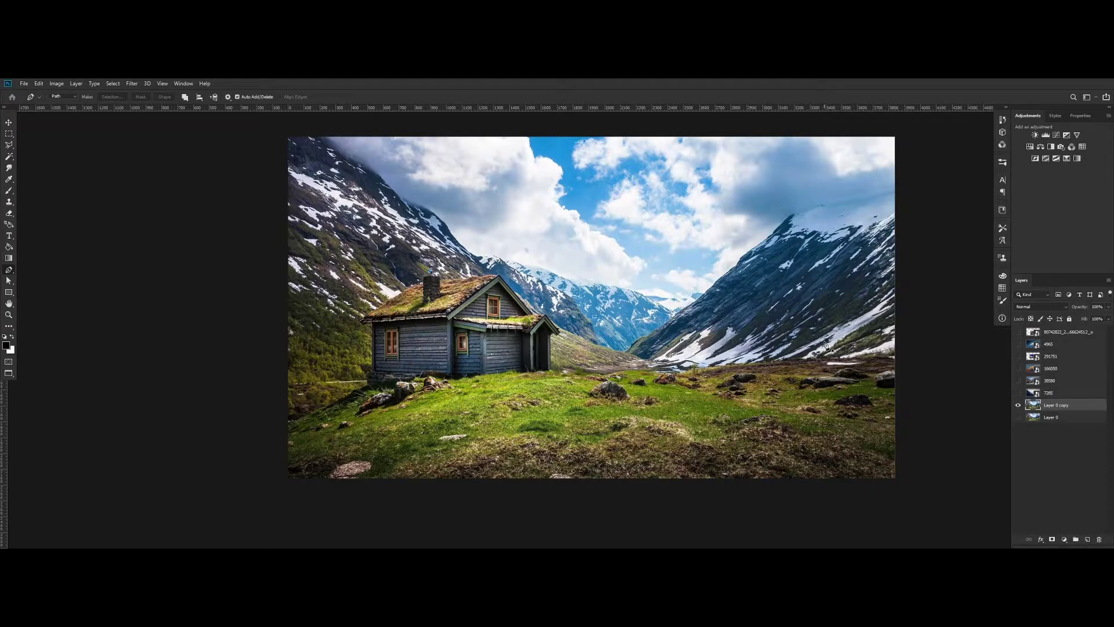
pyautogui.scroll(3, 296, 415)
pyautogui.click(274, 431)
pyautogui.scroll(2, 554, 281)
pyautogui.click(547, 317)
pyautogui.click(553, 296)
pyautogui.click(554, 275)
pyautogui.click(567, 245)
pyautogui.click(585, 241)
# Continue the path along the underside of the cabin's left eave to its outer tip
pyautogui.scroll(-1, 585, 244)
pyautogui.moveTo(629, 224); pyautogui.dragTo(568, 390)
pyautogui.click(522, 219)
pyautogui.click(509, 224)
pyautogui.click(496, 229)
pyautogui.click(480, 233)
pyautogui.click(462, 215)
# Trace the path up the grass roof's sloping edge and the chimney's side to the chimney cap
pyautogui.moveTo(226, 115); pyautogui.dragTo(21, 318)
pyautogui.click(362, 347)
pyautogui.click(470, 279)
pyautogui.click(496, 264)
pyautogui.click(528, 251)
pyautogui.click(555, 244)
pyautogui.click(554, 217)
pyautogui.click(576, 211)
pyautogui.click(582, 204)
pyautogui.click(583, 177)
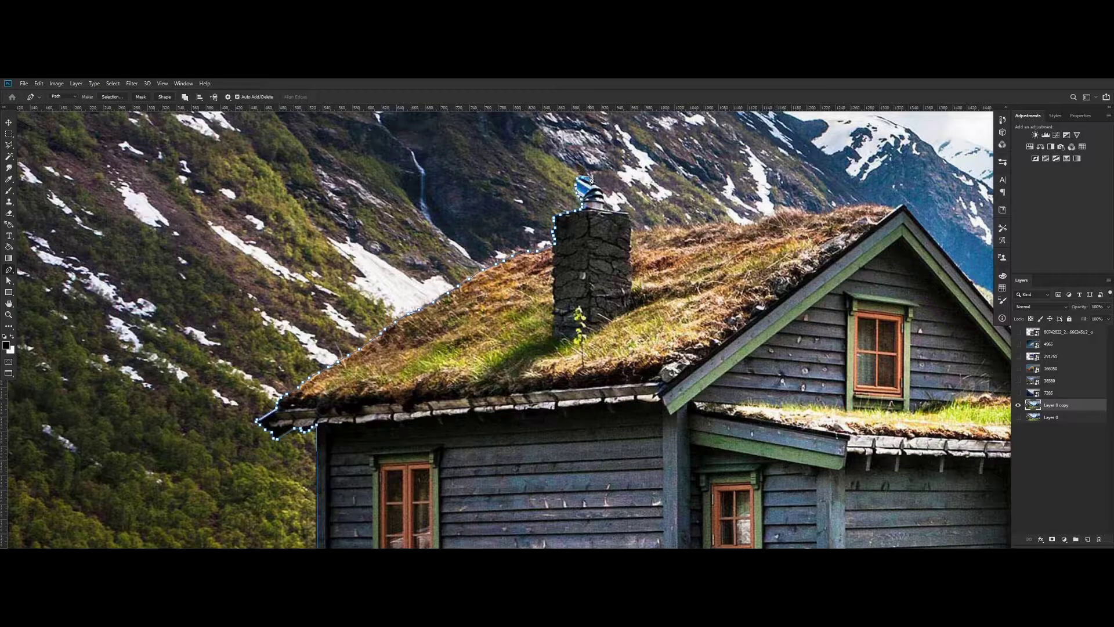
# Continue the path around the chimney top and along the grass roof ridge to the gable peak
pyautogui.click(604, 207)
pyautogui.click(629, 213)
pyautogui.click(701, 223)
pyautogui.click(718, 221)
pyautogui.click(738, 222)
pyautogui.click(758, 222)
pyautogui.click(798, 209)
pyautogui.click(829, 212)
pyautogui.click(859, 205)
pyautogui.click(896, 208)
# Trace the path down the far side of the gable and over the porch roof to the porch wall
pyautogui.click(9, 304)
pyautogui.moveTo(755, 371); pyautogui.dragTo(322, 338)
pyautogui.click(8, 269)
pyautogui.click(629, 355)
pyautogui.click(644, 357)
pyautogui.click(663, 354)
pyautogui.click(682, 354)
pyautogui.click(749, 426)
pyautogui.click(752, 436)
pyautogui.click(720, 444)
pyautogui.click(709, 450)
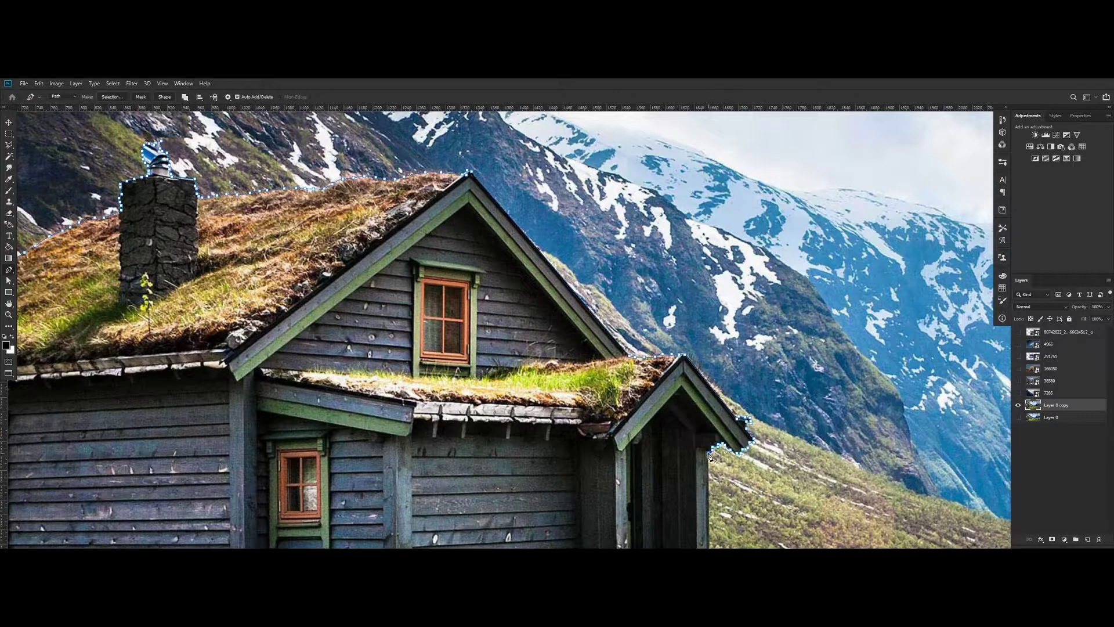
# Continue the path from the porch's base along the crest of the grass behind the rocks
pyautogui.click(9, 304)
pyautogui.moveTo(696, 465); pyautogui.dragTo(535, 250)
pyautogui.click(9, 270)
pyautogui.click(571, 402)
pyautogui.click(605, 400)
pyautogui.click(656, 397)
pyautogui.click(699, 411)
pyautogui.click(743, 418)
pyautogui.click(783, 421)
pyautogui.click(837, 413)
pyautogui.click(893, 404)
# Extend the path along the foot of the far mountain and past the image's right edge
pyautogui.press('space')
pyautogui.moveTo(964, 402); pyautogui.dragTo(479, 369)
pyautogui.click(565, 377)
pyautogui.moveTo(628, 381); pyautogui.dragTo(665, 380)
pyautogui.press('space')
pyautogui.moveTo(1004, 385); pyautogui.dragTo(459, 372)
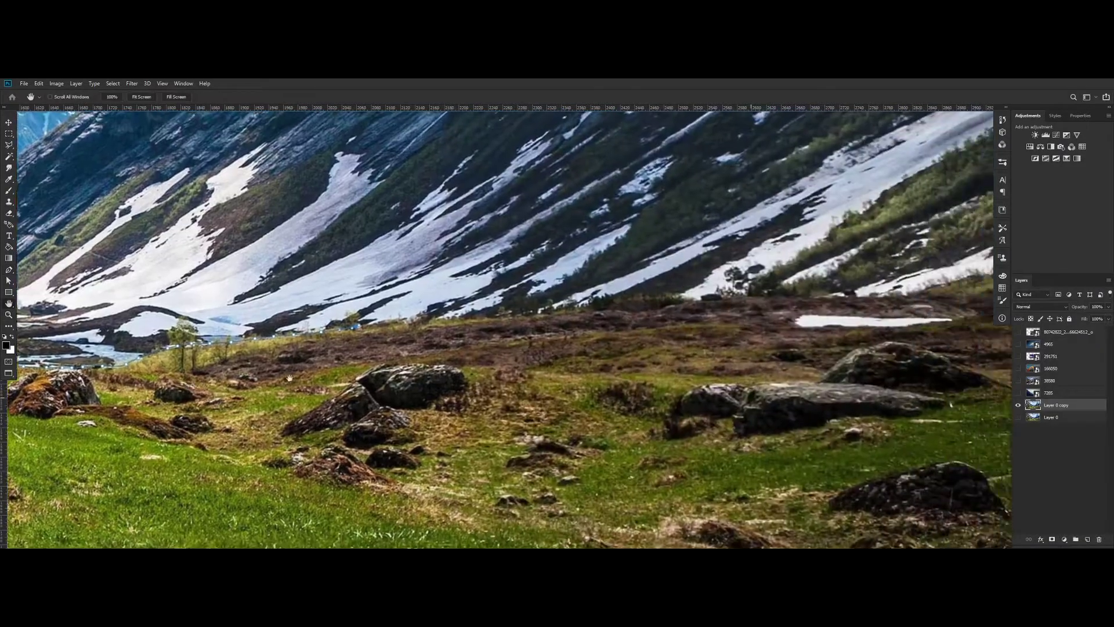
pyautogui.scroll(-5, 458, 372)
pyautogui.click(431, 355)
pyautogui.click(454, 352)
pyautogui.click(483, 350)
pyautogui.click(511, 347)
pyautogui.moveTo(541, 344); pyautogui.dragTo(570, 344)
pyautogui.moveTo(737, 338); pyautogui.dragTo(750, 339)
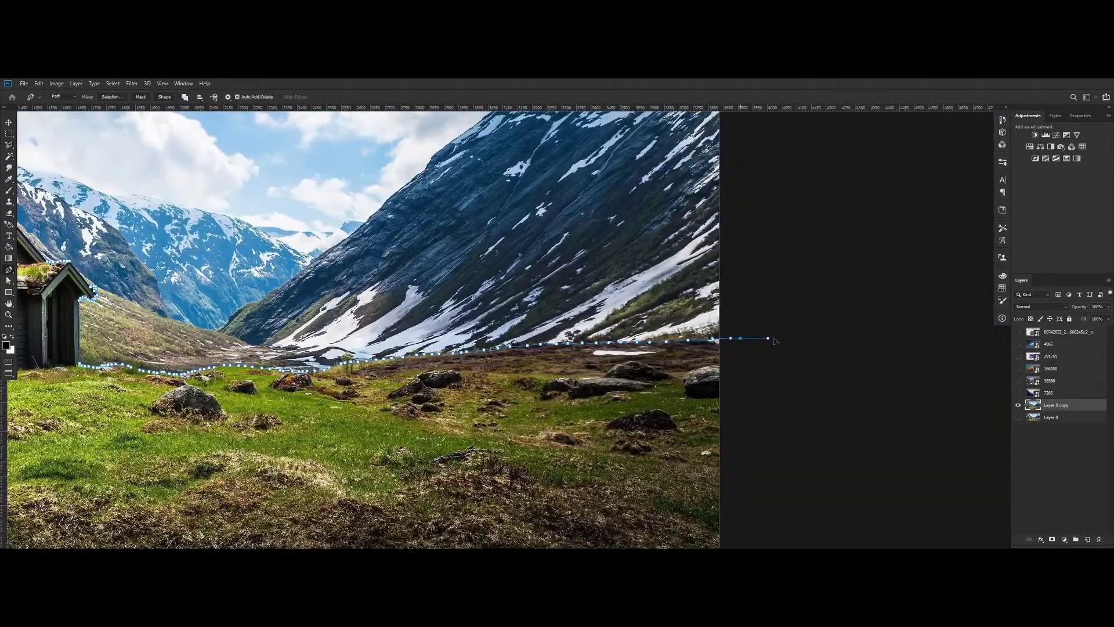
# Close the path around the ground outside the canvas and convert it to a selection
pyautogui.scroll(-4, 785, 373)
pyautogui.click(796, 468)
pyautogui.click(720, 530)
pyautogui.click(207, 478)
pyautogui.click(226, 413)
pyautogui.press('Return')
# Copy the selected cabin and ground to a new layer and hide Layer 0 copy
pyautogui.press('m')
pyautogui.rightClick(397, 315)
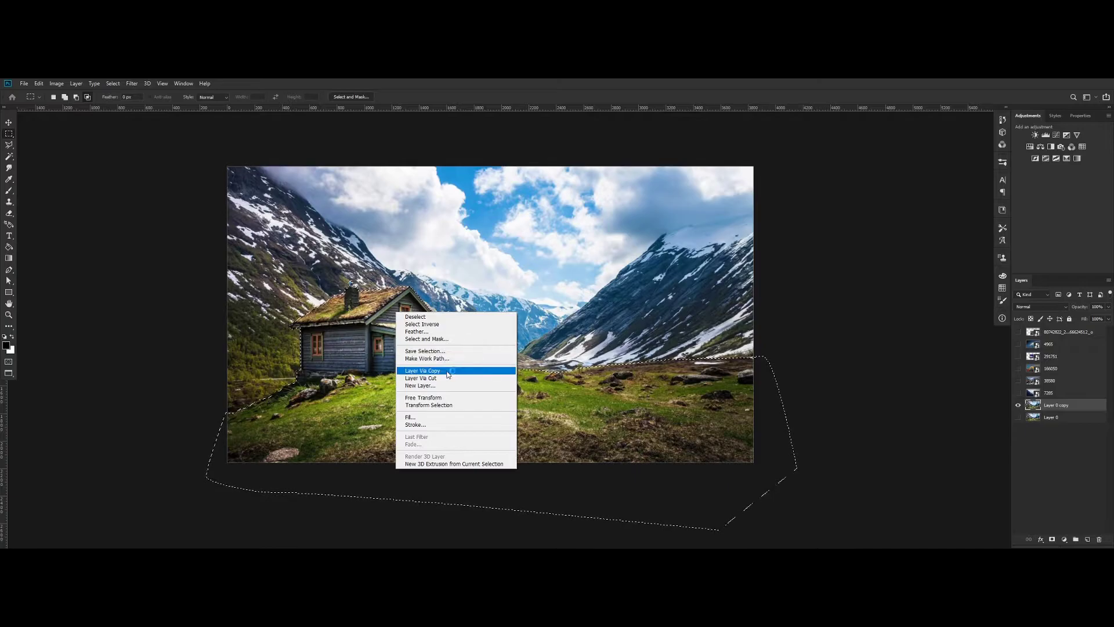
pyautogui.click(418, 371)
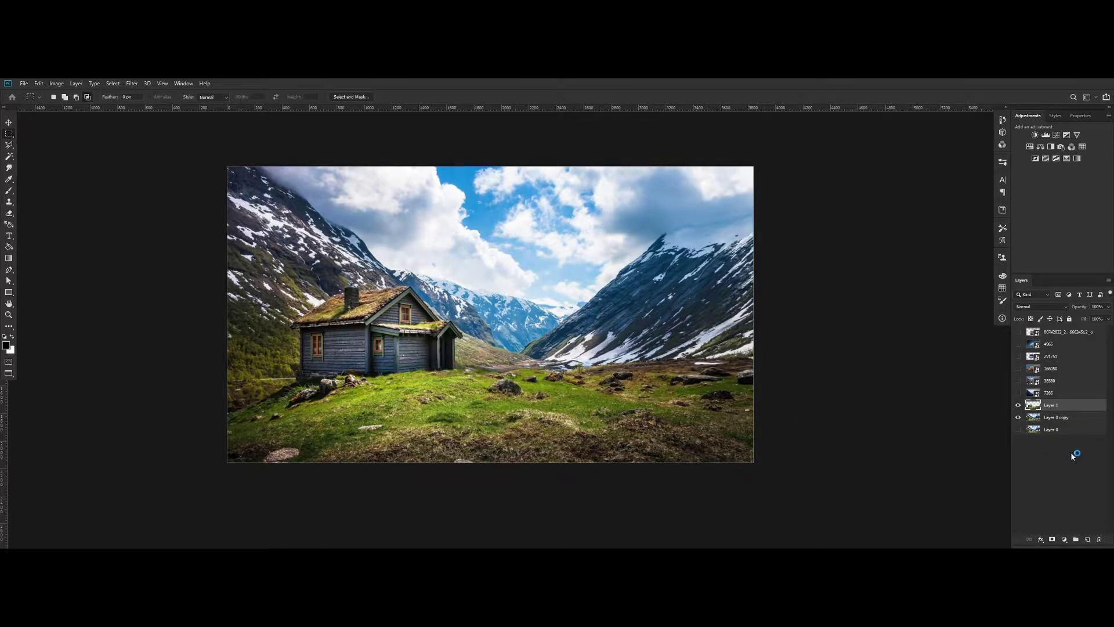
pyautogui.click(1019, 418)
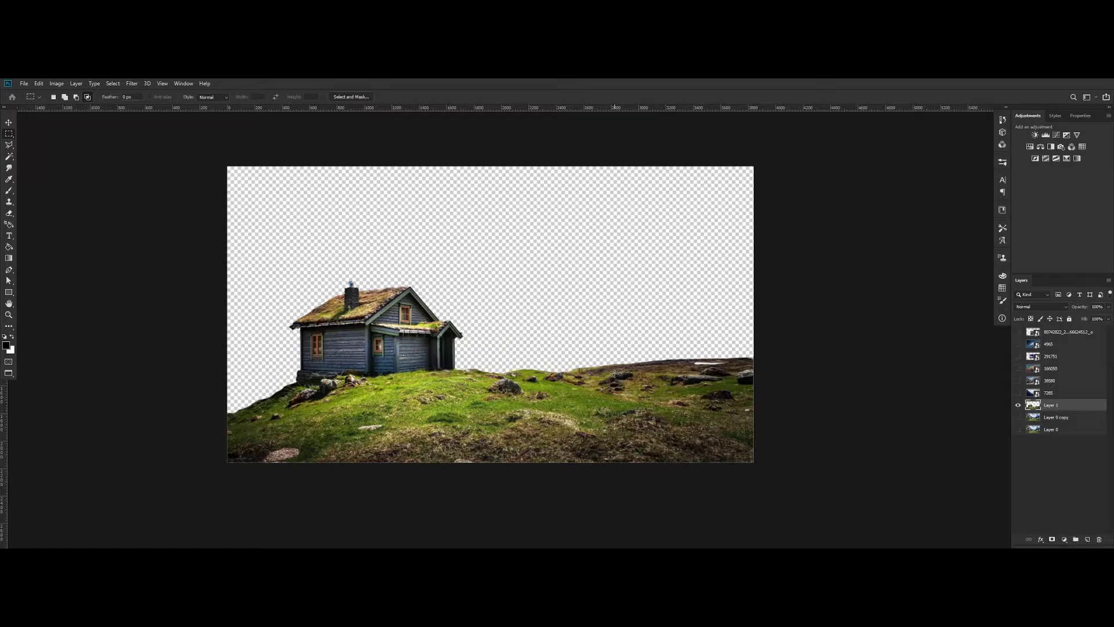
# Paint the whole sky on Layer 2 with a soft brush, fading from light blue above to dark blue at the horizon
pyautogui.scroll(1, 615, 373)
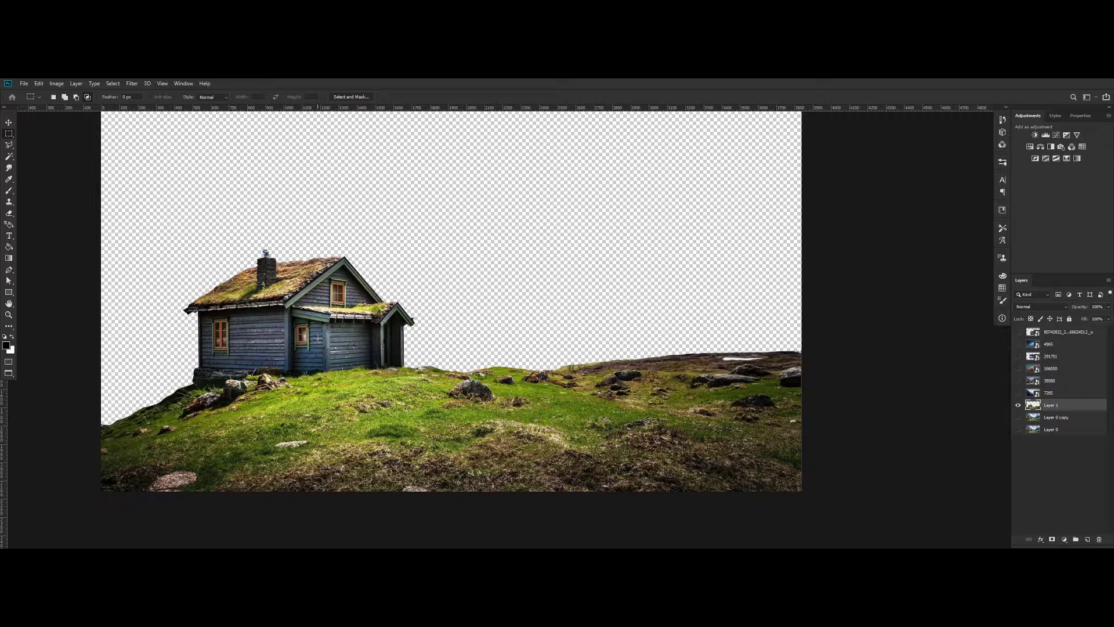
pyautogui.scroll(-5, 436, 368)
pyautogui.scroll(3, 435, 368)
pyautogui.scroll(-1, 603, 361)
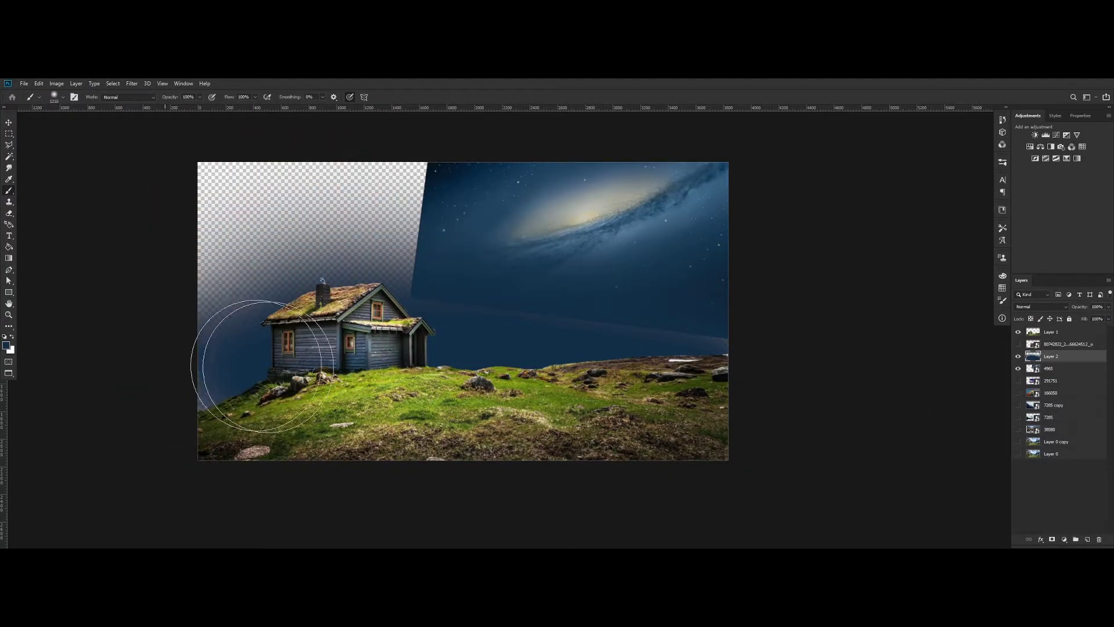
pyautogui.moveTo(217, 355); pyautogui.dragTo(672, 395)
pyautogui.click(6, 344)
pyautogui.moveTo(883, 464); pyautogui.dragTo(888, 479)
pyautogui.click(1005, 378)
pyautogui.click(1002, 377)
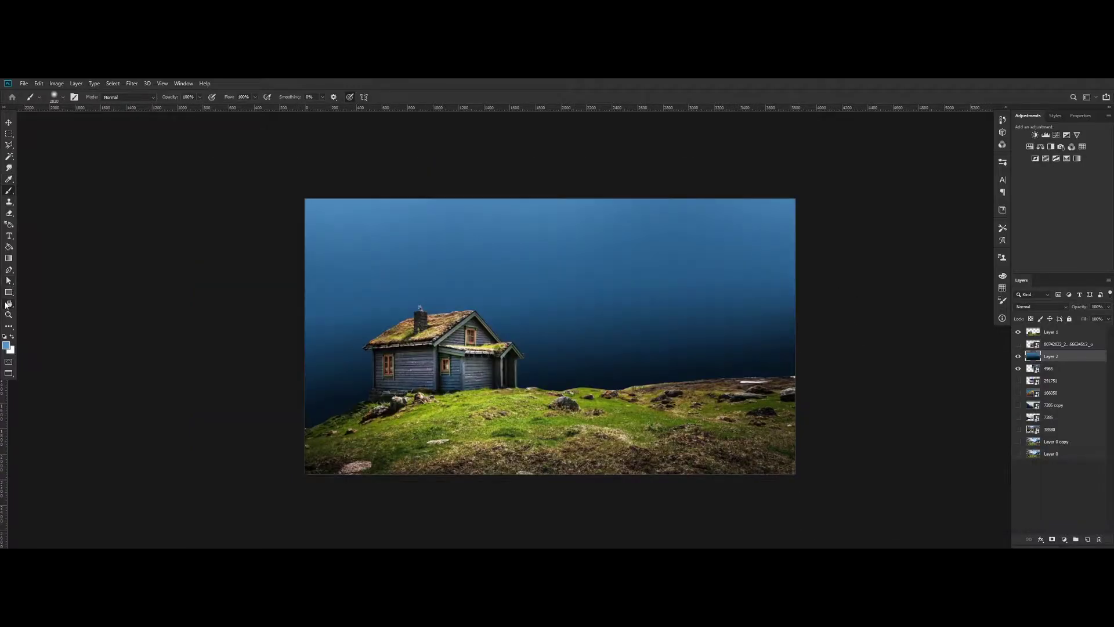
# Move the 4965 galaxy layer above the painted sky on Layer 2
pyautogui.click(7, 305)
pyautogui.moveTo(334, 337); pyautogui.dragTo(318, 319)
pyautogui.scroll(2, 492, 327)
pyautogui.moveTo(1052, 374); pyautogui.dragTo(1052, 353)
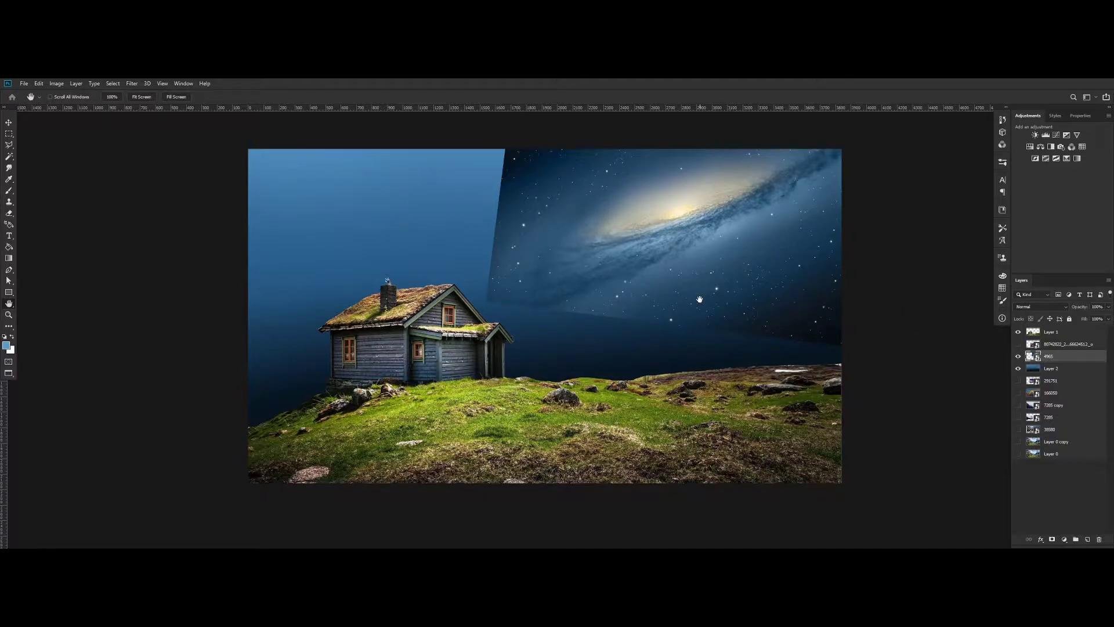
# Duplicate the 4965 galaxy layer, transform the copy to cover the sky above the cabin, and open its blend mode options
pyautogui.hotkey('ctrl', 'j')
pyautogui.click(9, 123)
pyautogui.moveTo(527, 235); pyautogui.dragTo(338, 274)
pyautogui.moveTo(610, 276); pyautogui.dragTo(496, 174)
pyautogui.moveTo(609, 161); pyautogui.dragTo(654, 219)
pyautogui.moveTo(469, 217); pyautogui.dragTo(500, 302)
pyautogui.press('Return')
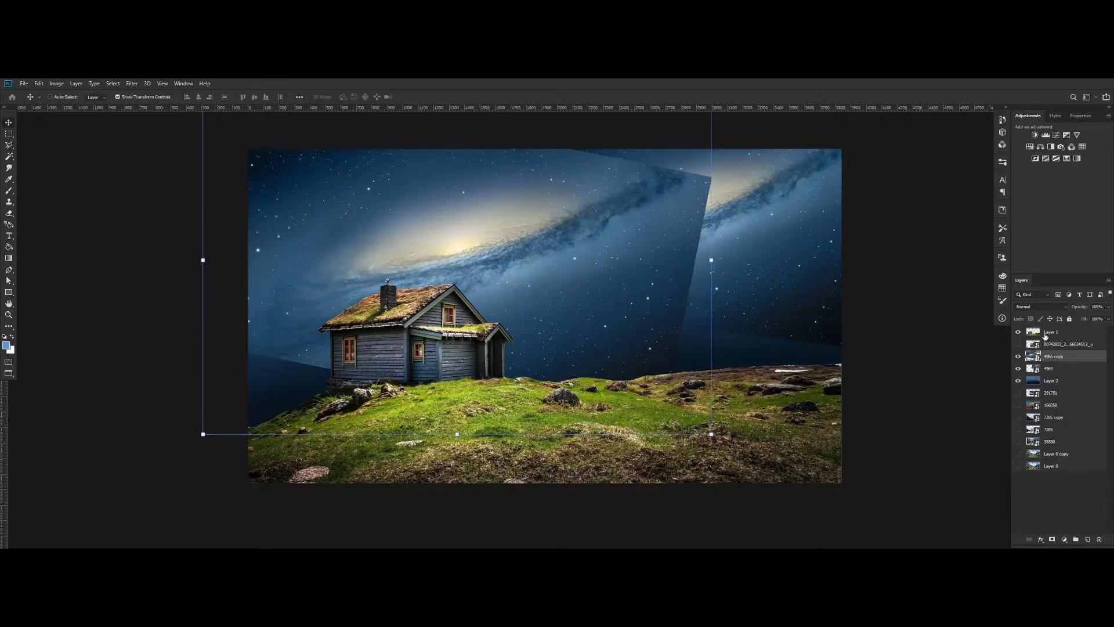
pyautogui.click(1044, 307)
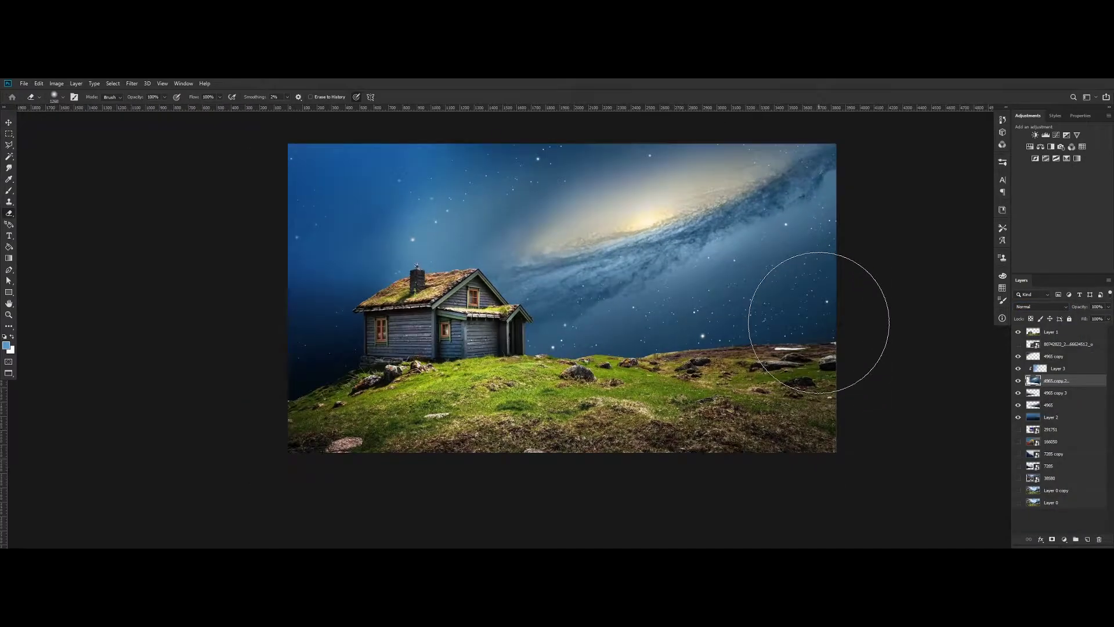
# Brush the dark blue sampled from the lower sky behind the cabin on a new layer above 4965 copy
pyautogui.scroll(1, 819, 323)
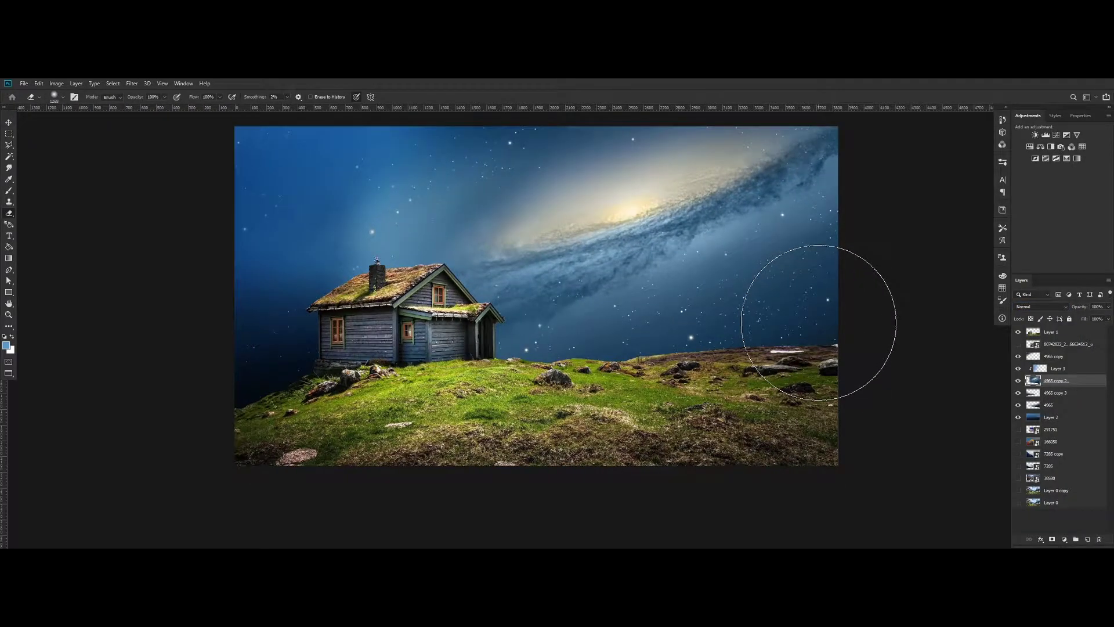
pyautogui.click(6, 346)
pyautogui.click(248, 386)
pyautogui.click(1013, 379)
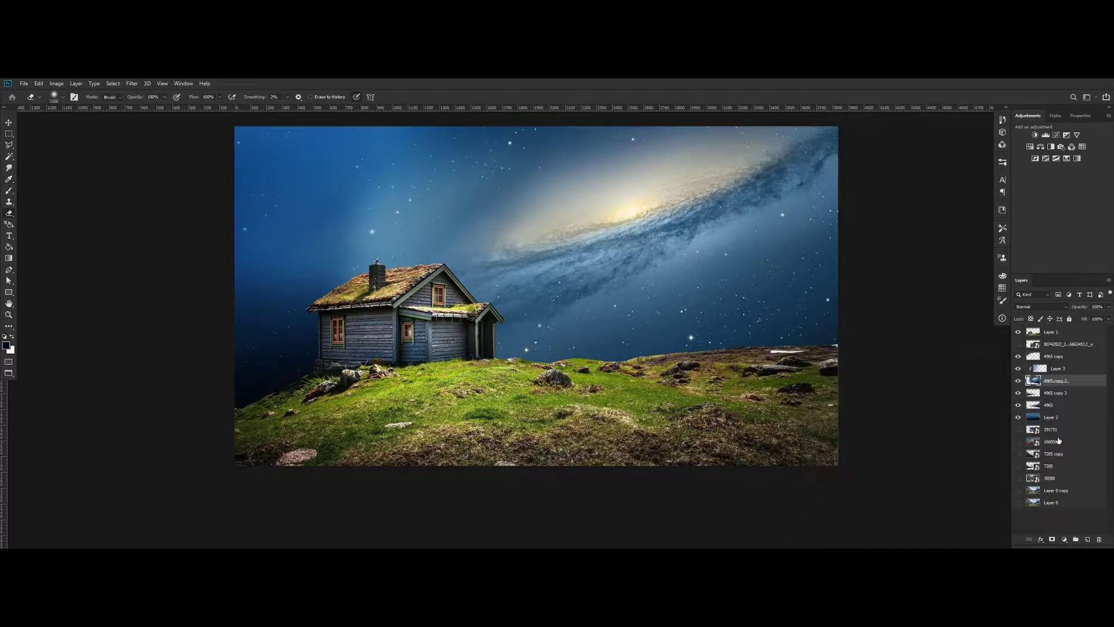
pyautogui.click(1065, 370)
pyautogui.click(1065, 358)
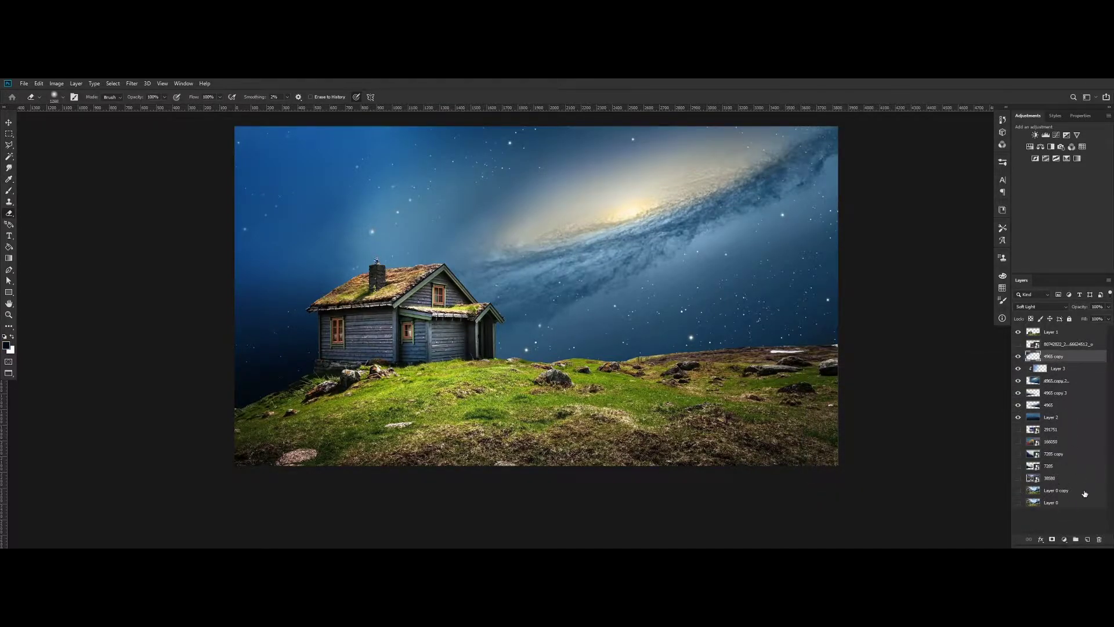
pyautogui.click(1089, 540)
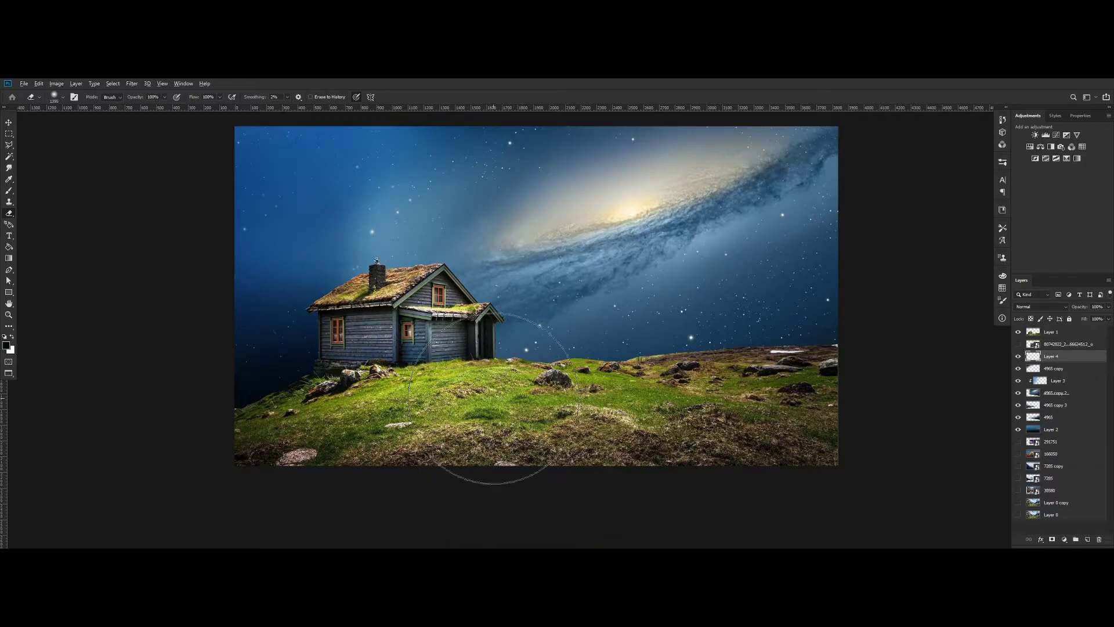
pyautogui.press('b')
pyautogui.moveTo(445, 280); pyautogui.dragTo(345, 300)
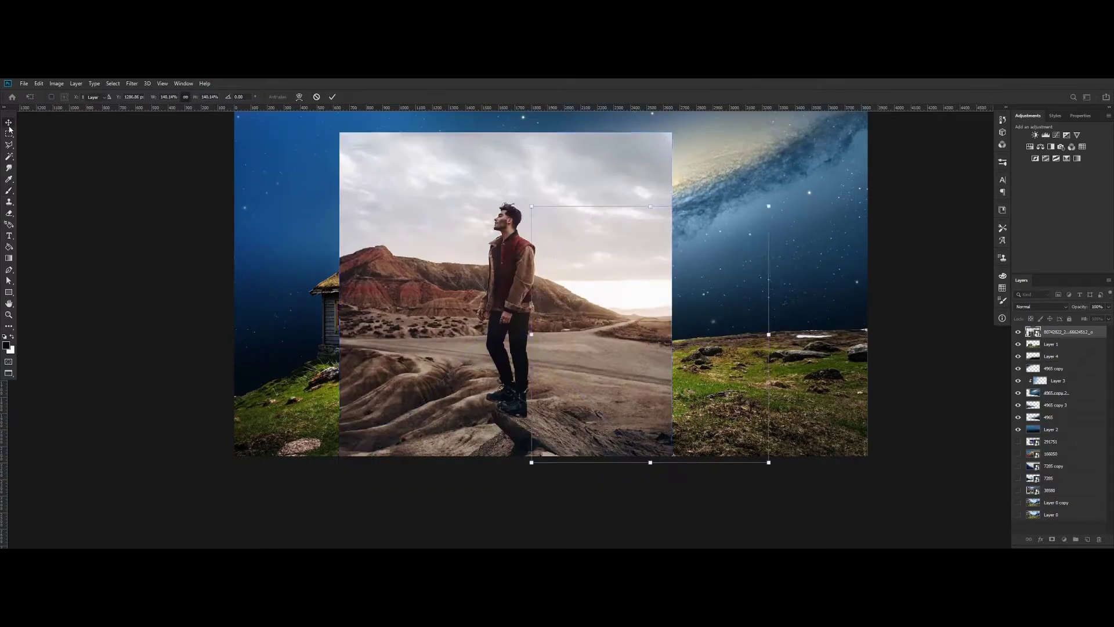
# Shift the placed photo of the standing man slightly to the right and activate the Pen tool for tracing him
pyautogui.moveTo(491, 290); pyautogui.dragTo(522, 295)
pyautogui.click(9, 270)
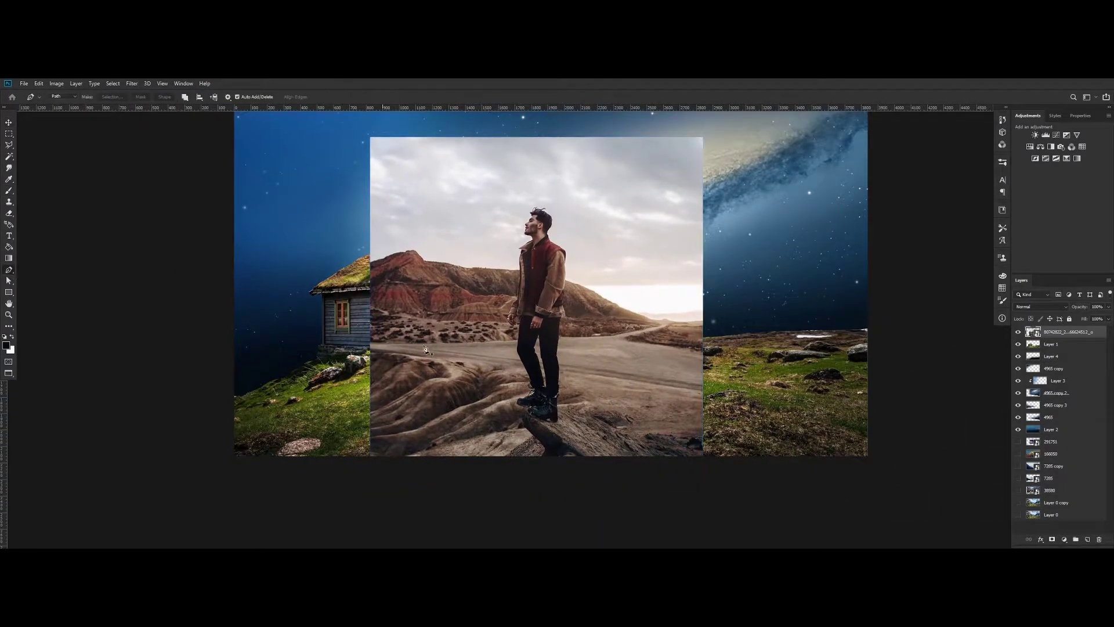
pyautogui.scroll(1, 531, 427)
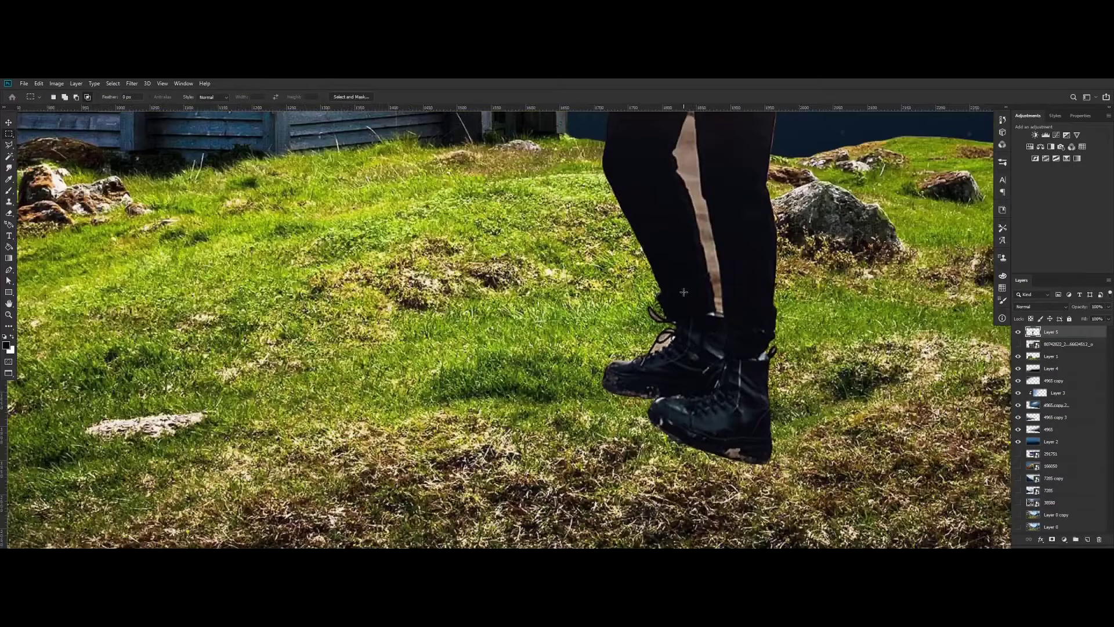
# Examine the cut-out man from hair to boots for leftover background
pyautogui.scroll(-5, 684, 301)
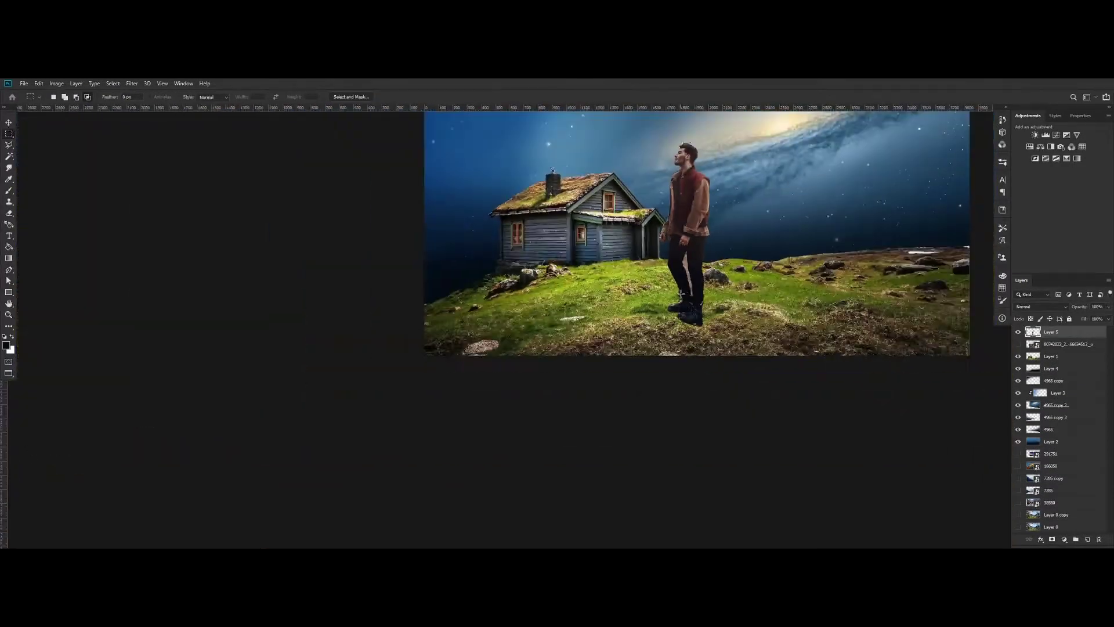
pyautogui.scroll(4, 684, 302)
pyautogui.click(9, 304)
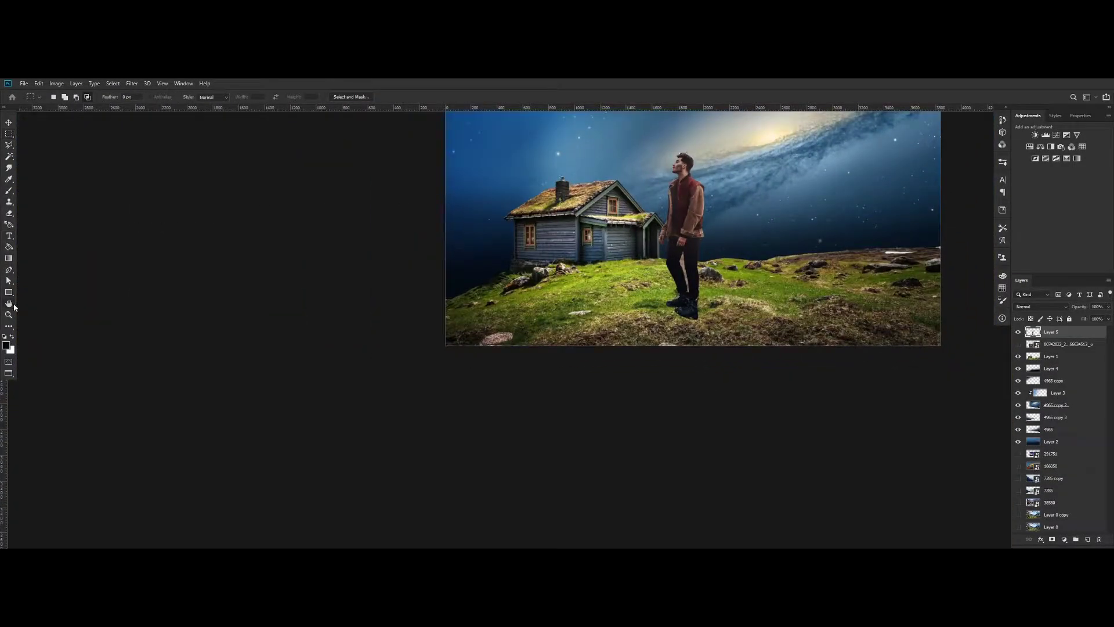
pyautogui.moveTo(701, 171); pyautogui.dragTo(602, 251)
pyautogui.scroll(8, 603, 251)
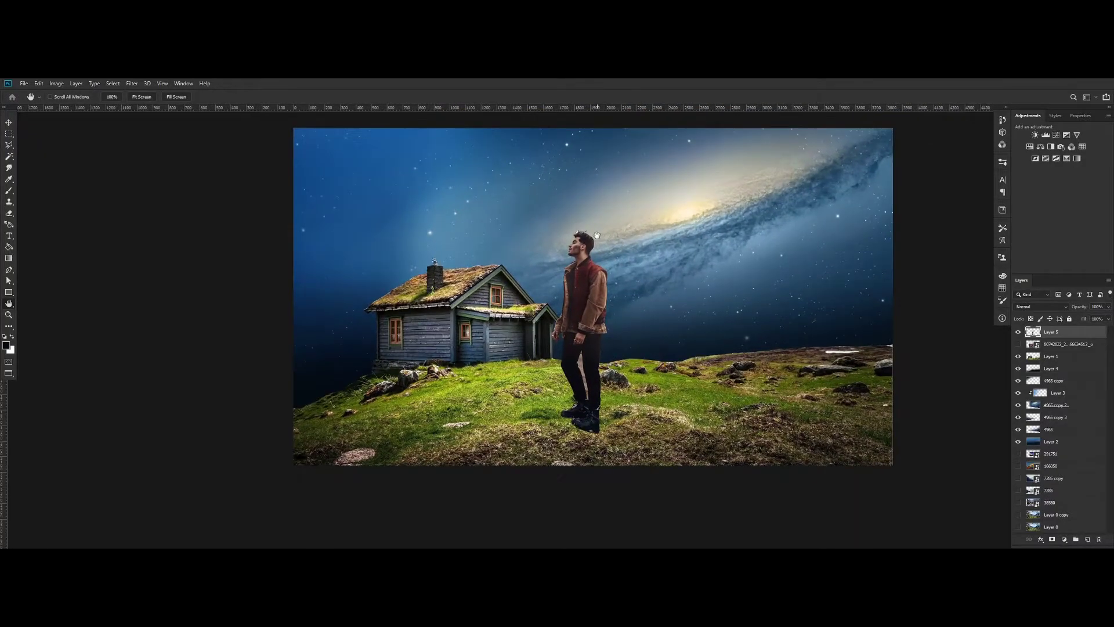
pyautogui.scroll(-8, 571, 367)
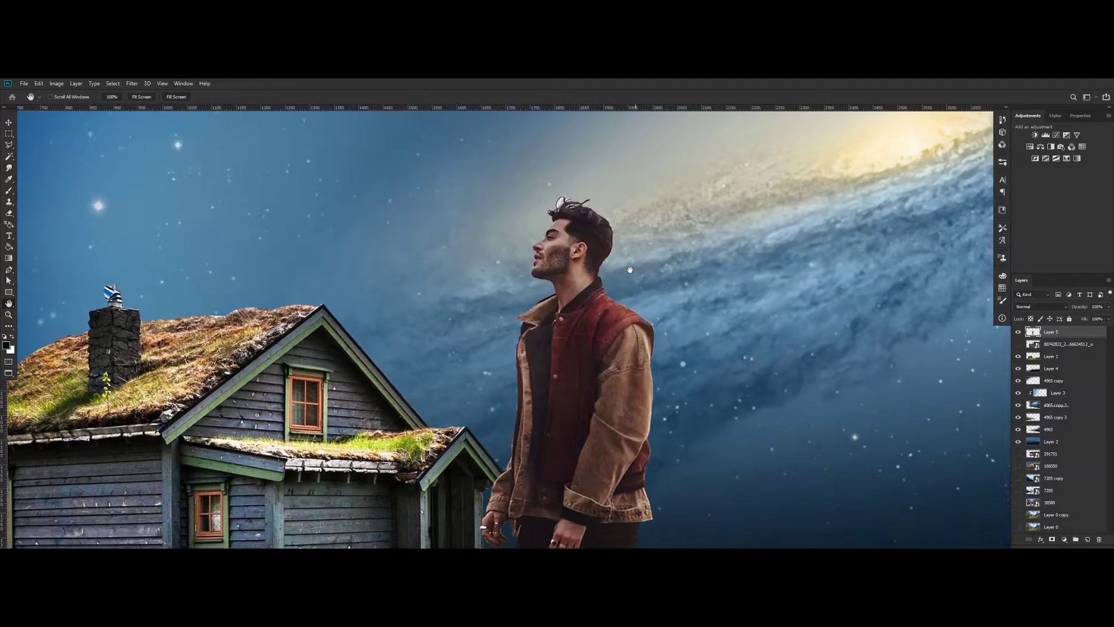
pyautogui.scroll(-3, 572, 367)
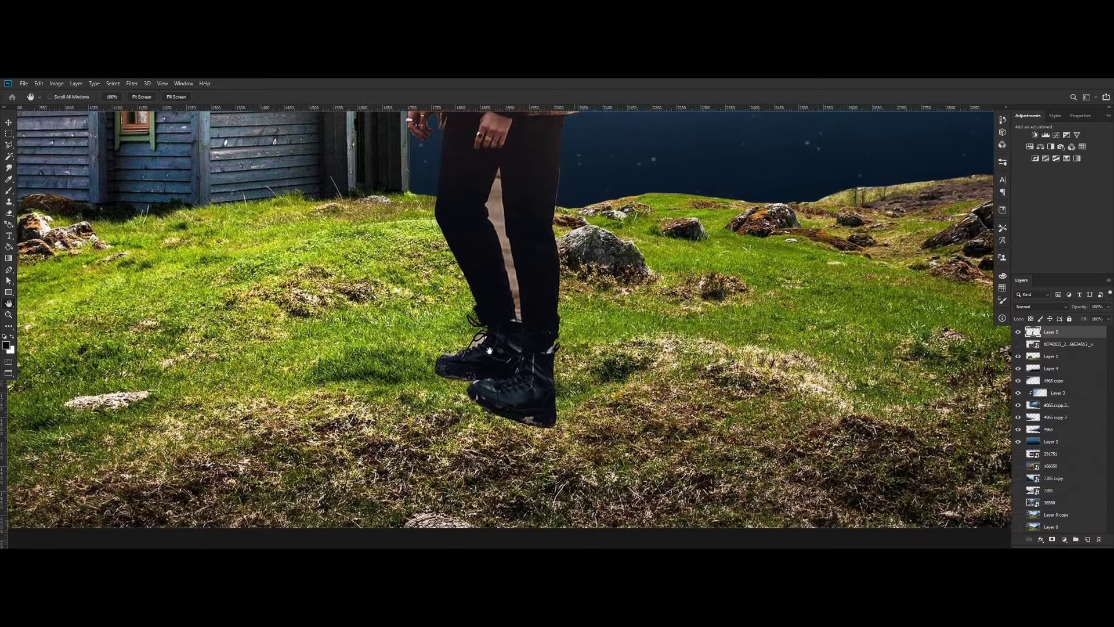
pyautogui.scroll(10, 609, 280)
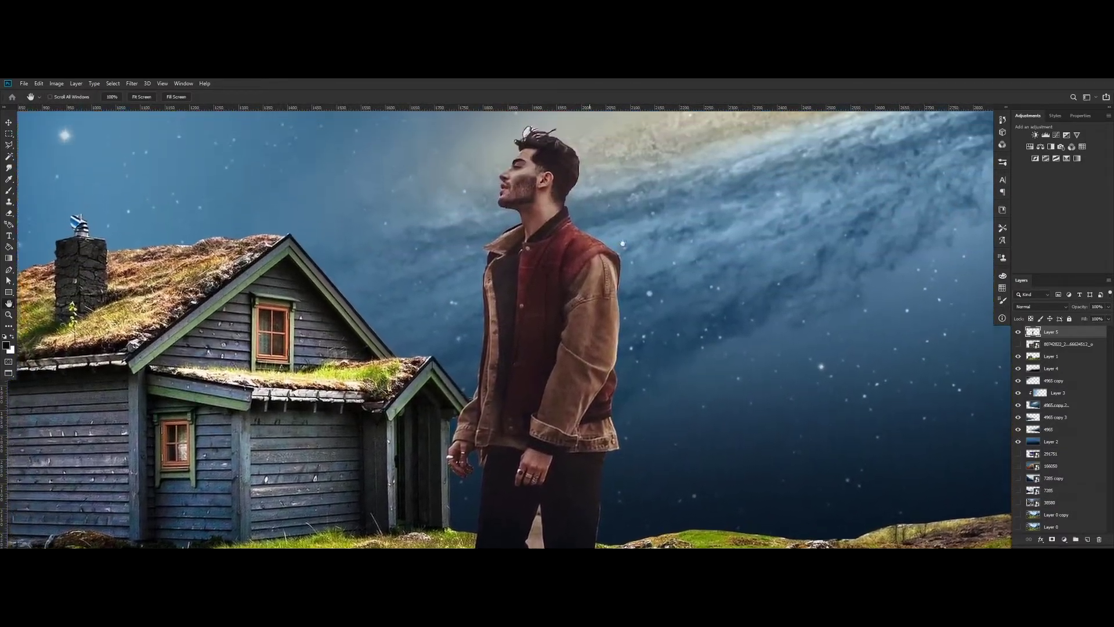
pyautogui.scroll(-4, 572, 291)
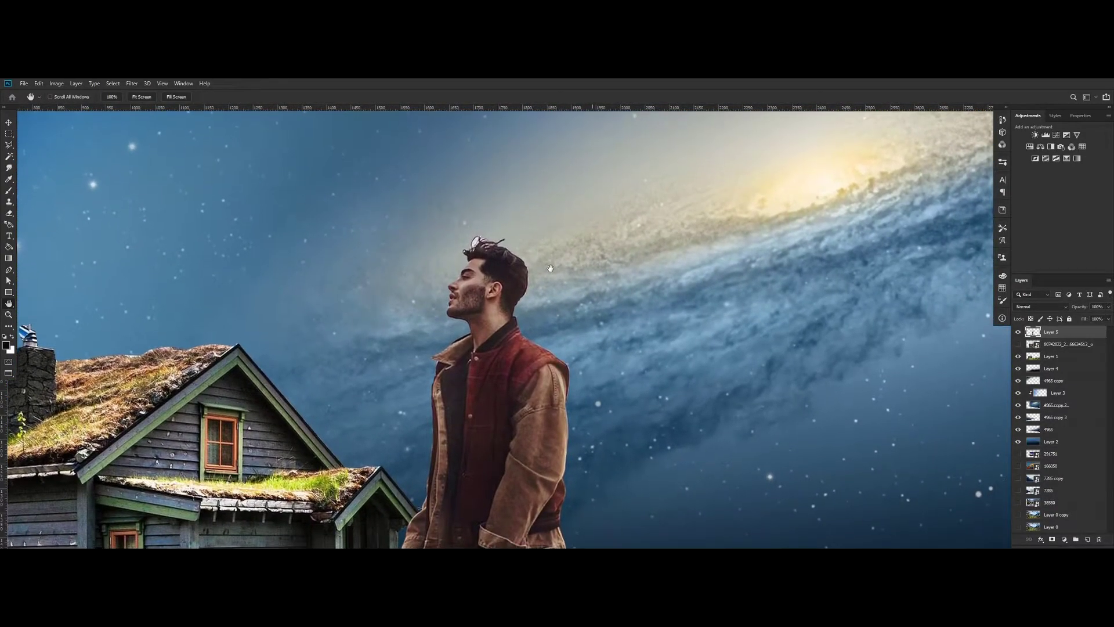
pyautogui.scroll(-3, 563, 276)
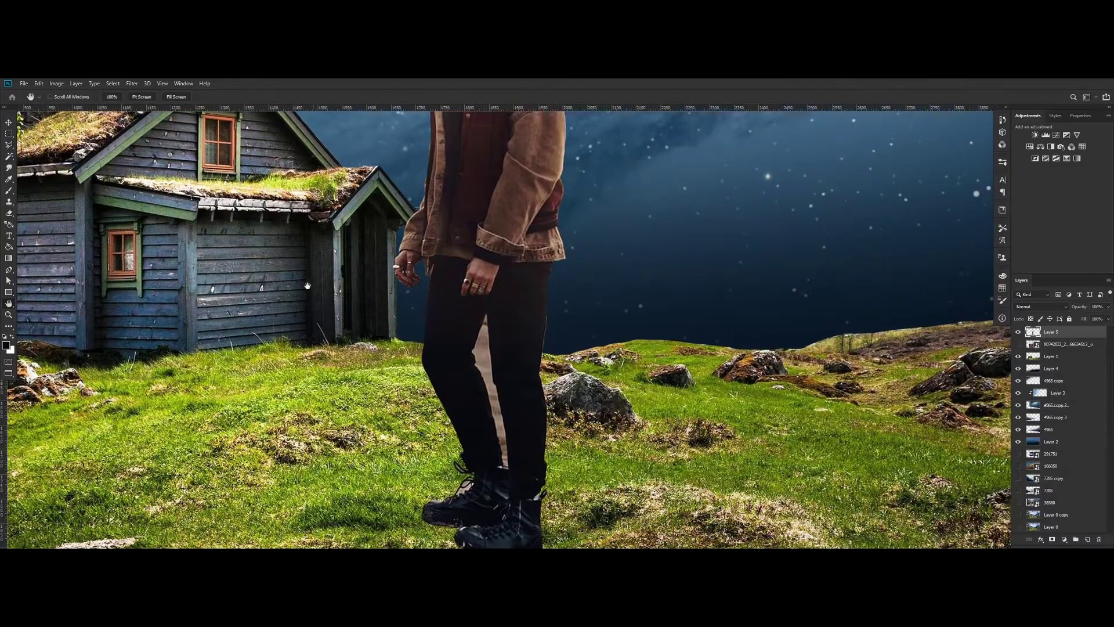
# Erase the leftover background between the laces of the man's rear boot on Layer 5
pyautogui.click(9, 271)
pyautogui.scroll(5, 508, 476)
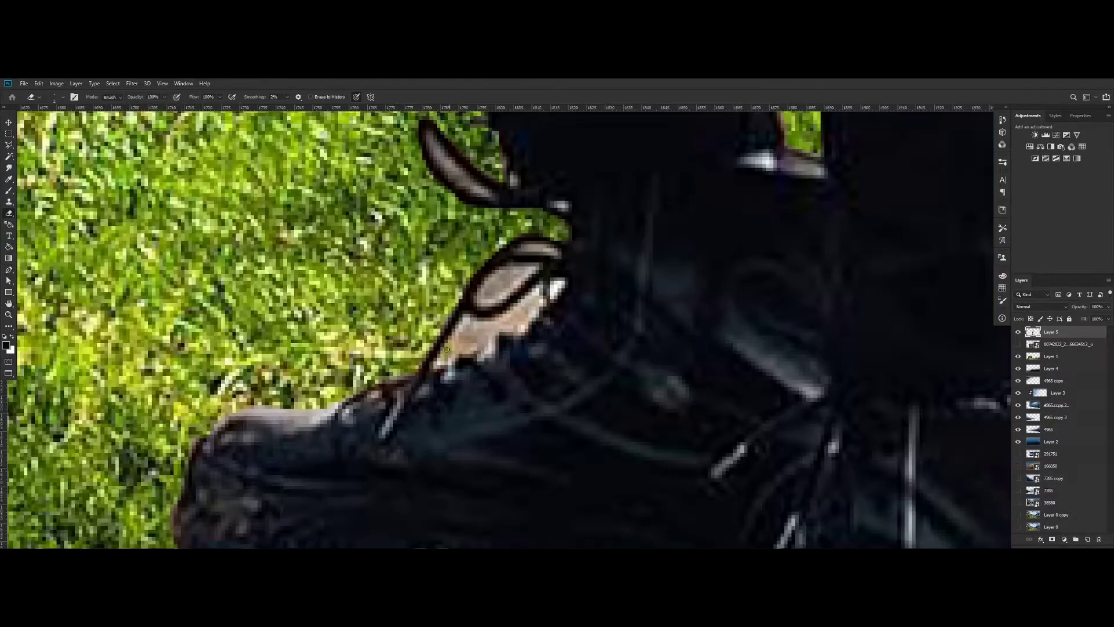
pyautogui.moveTo(447, 349)
pyautogui.mouseDown()
pyautogui.moveTo(491, 333)
pyautogui.moveTo(476, 321)
pyautogui.moveTo(460, 341)
pyautogui.moveTo(530, 301)
pyautogui.moveTo(493, 346)
pyautogui.moveTo(499, 323)
pyautogui.moveTo(551, 294)
pyautogui.moveTo(517, 273)
pyautogui.moveTo(485, 301)
pyautogui.moveTo(551, 252)
pyautogui.mouseUp()
pyautogui.moveTo(432, 134); pyautogui.dragTo(487, 194)
pyautogui.press('[')
pyautogui.moveTo(520, 186); pyautogui.dragTo(516, 178)
pyautogui.scroll(-18, 812, 351)
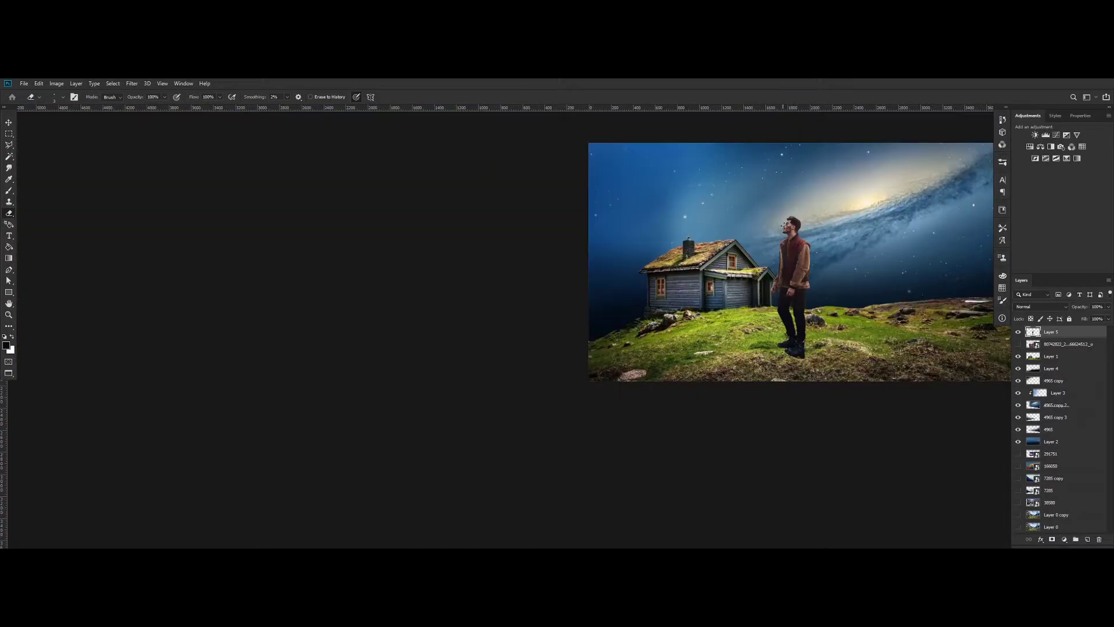
pyautogui.scroll(5, 811, 229)
pyautogui.click(9, 302)
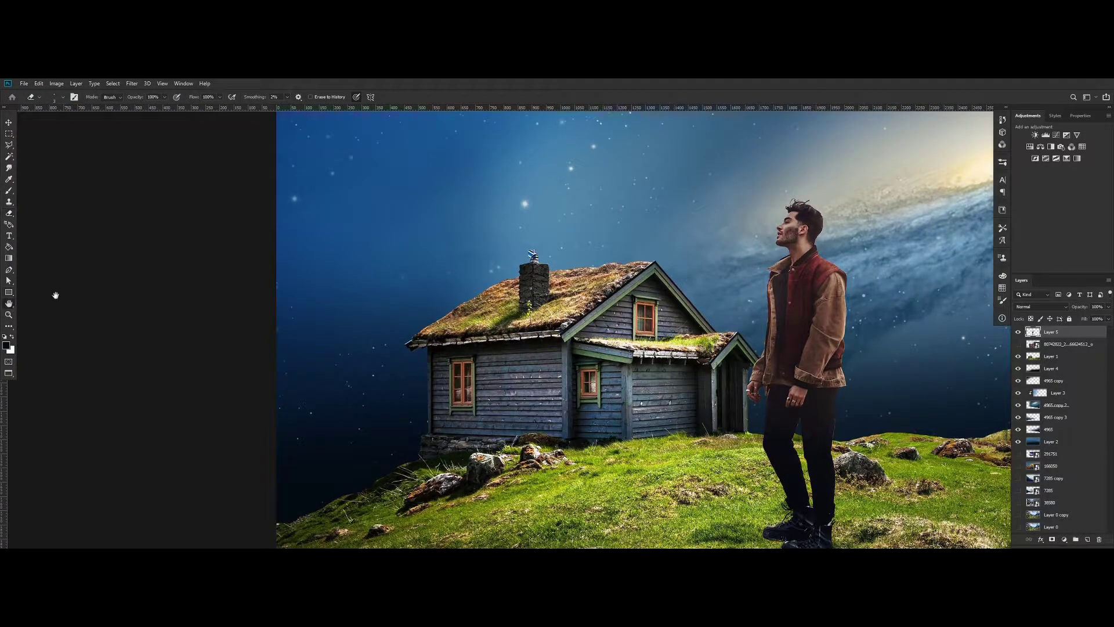
pyautogui.moveTo(865, 244); pyautogui.dragTo(697, 243)
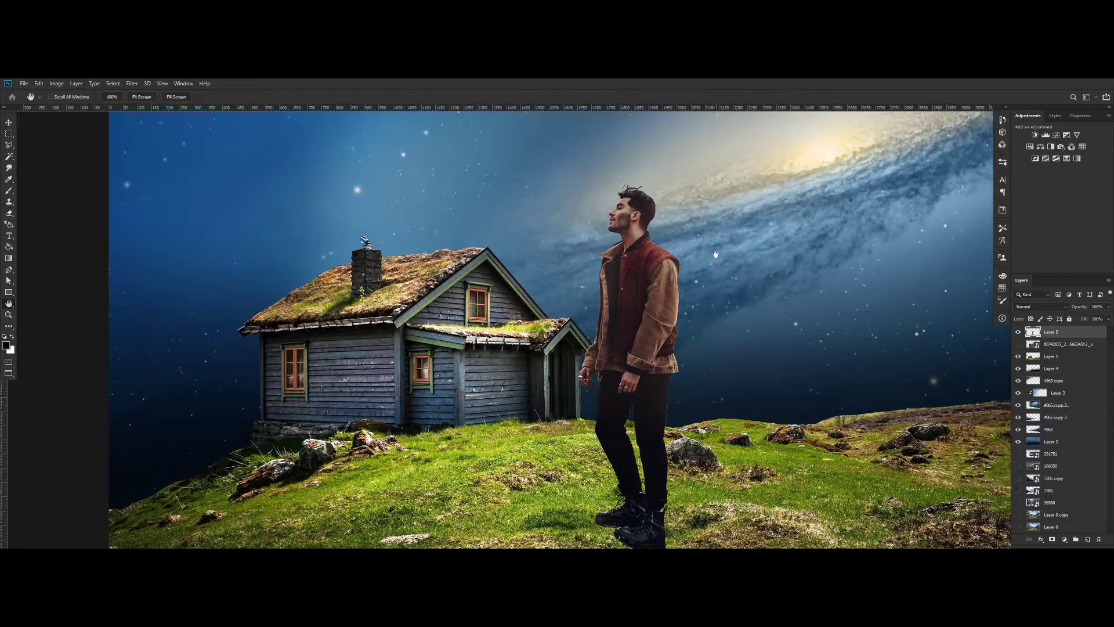
# Show the 291751 photo and move it with the four hidden landscape layers beneath it directly above Layer 4
pyautogui.scroll(6, 686, 246)
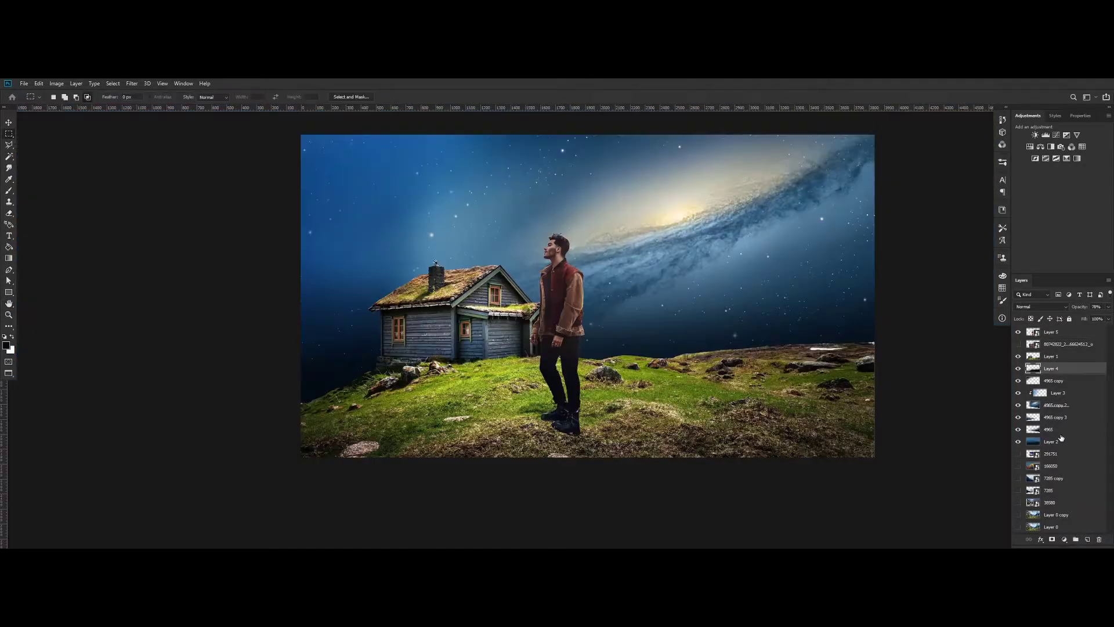
pyautogui.click(1048, 457)
pyautogui.click(9, 123)
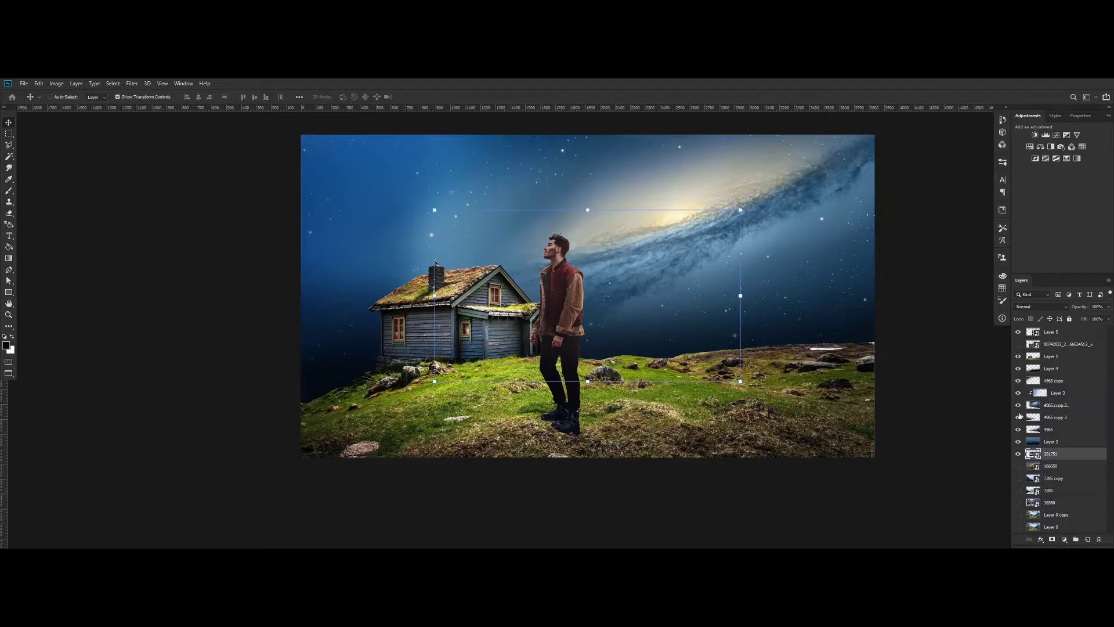
pyautogui.moveTo(1065, 484); pyautogui.dragTo(1053, 368)
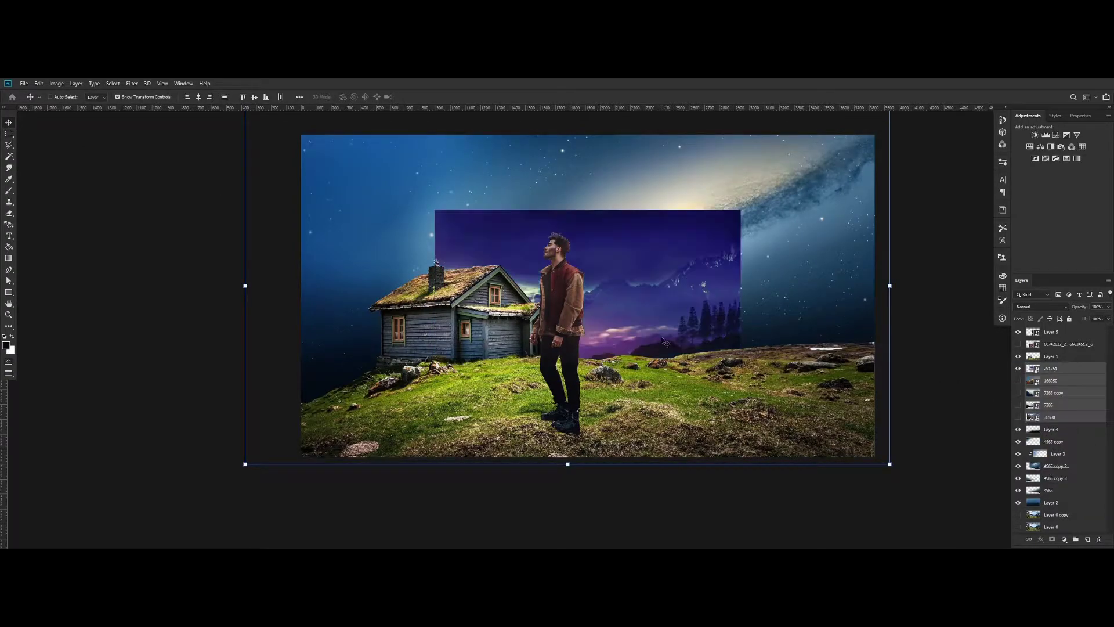
# Shift the purple sky photo 291751 behind the cabin at the image's left side and adjust its placement with Free Transform
pyautogui.click(1043, 374)
pyautogui.moveTo(681, 326); pyautogui.dragTo(538, 347)
pyautogui.hotkey('ctrl', 't')
pyautogui.moveTo(598, 276); pyautogui.dragTo(729, 276)
pyautogui.click(9, 132)
pyautogui.scroll(2, 720, 281)
# Duplicate 291751, hide the duplicate, rasterize the original and erase everything except the purple and green sky left of the cabin
pyautogui.hotkey('ctrl', 'j')
pyautogui.click(1018, 369)
pyautogui.click(1051, 381)
pyautogui.rightClick(1060, 381)
pyautogui.click(966, 315)
pyautogui.click(9, 215)
pyautogui.moveTo(691, 297)
pyautogui.mouseDown()
pyautogui.moveTo(712, 303)
pyautogui.moveTo(601, 182)
pyautogui.moveTo(606, 260)
pyautogui.moveTo(441, 250)
pyautogui.mouseUp()
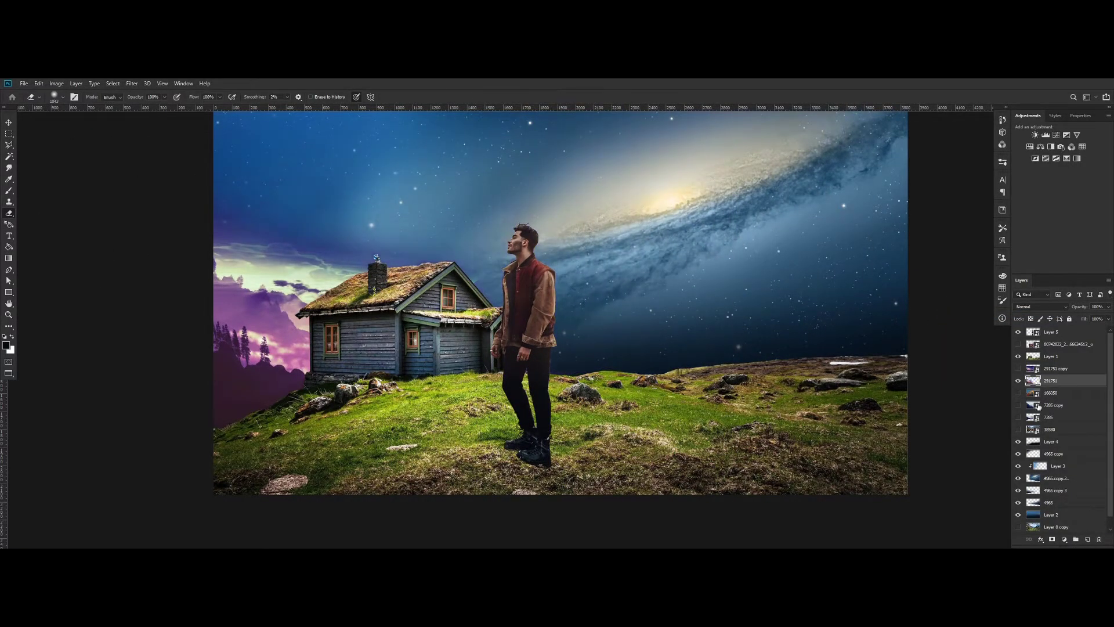
# Show 291751 copy, move it behind the hillside on the image's right side, and keep a hidden duplicate of it
pyautogui.click(1057, 370)
pyautogui.press('v')
pyautogui.moveTo(640, 311); pyautogui.dragTo(823, 288)
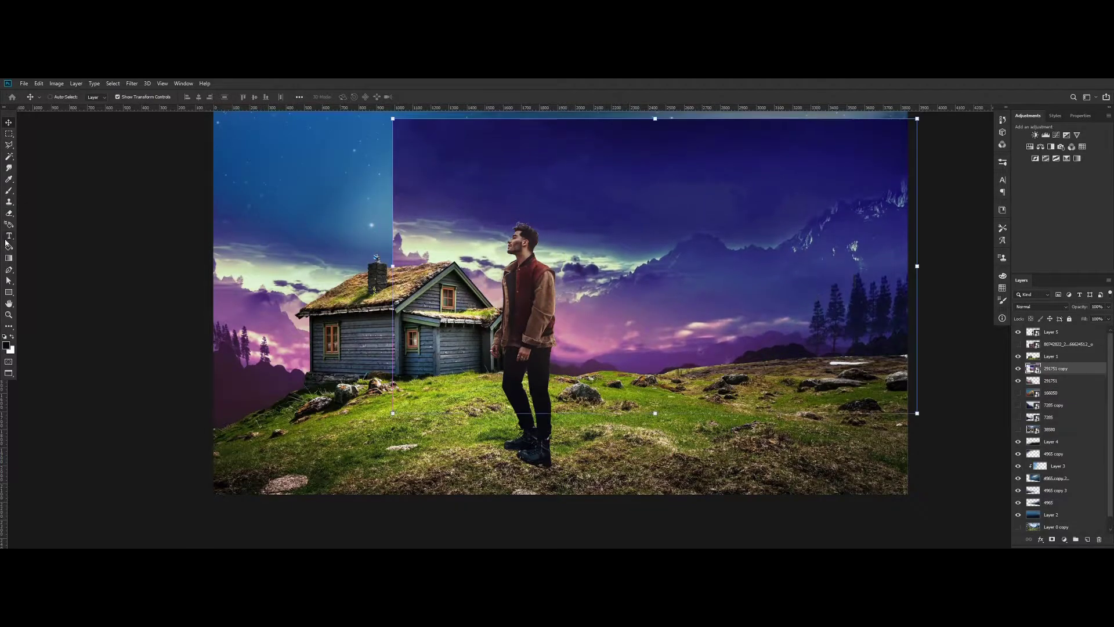
pyautogui.hotkey('ctrl', 'j')
pyautogui.click(1018, 368)
pyautogui.click(1058, 381)
# Rasterize 291751 copy and erase its upper sky and mountains, keeping the purple mist and trees above the hillside
pyautogui.press('e')
pyautogui.scroll(-1, 552, 260)
pyautogui.click(505, 216)
pyautogui.click(545, 253)
pyautogui.moveTo(712, 192)
pyautogui.mouseDown()
pyautogui.moveTo(697, 149)
pyautogui.moveTo(832, 177)
pyautogui.mouseUp()
# Show the golden mountain photo, transform it to sit smaller behind the trees on the right, and duplicate it
pyautogui.scroll(3, 491, 227)
pyautogui.click(1051, 405)
pyautogui.click(1018, 406)
pyautogui.scroll(-4, 570, 289)
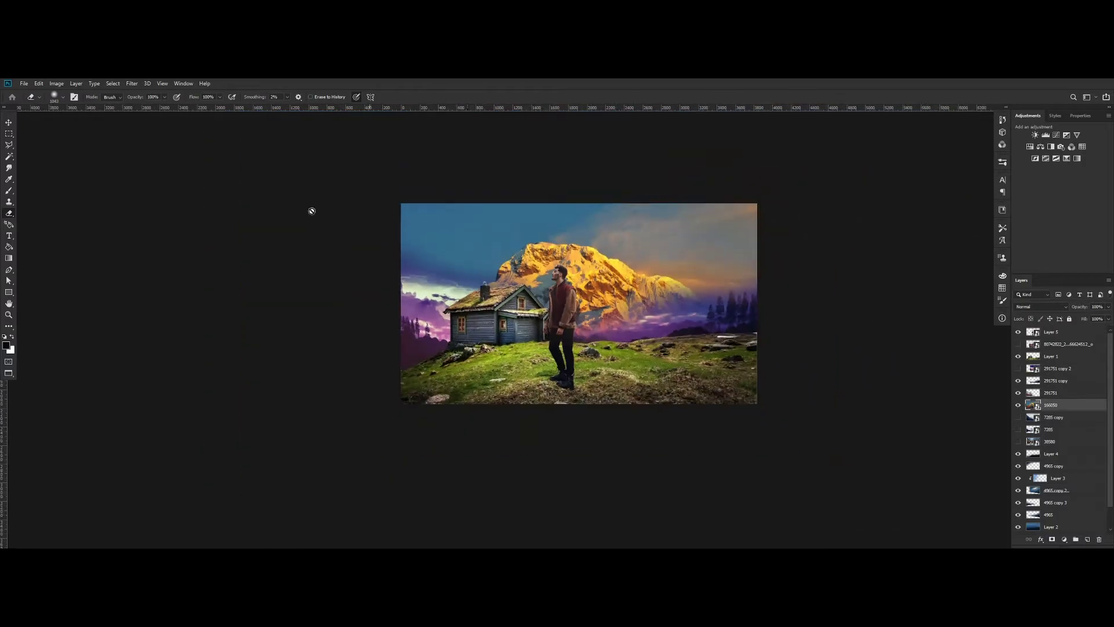
pyautogui.hotkey('ctrl', 't')
pyautogui.hotkey('ctrl', 'j')
pyautogui.click(1051, 418)
# Rasterize the golden mountain layer and erase its sky and outer edges so the peak blends into the galaxy sky
pyautogui.click(674, 282)
pyautogui.click(546, 256)
pyautogui.click(810, 263)
pyautogui.rightClick(9, 213)
pyautogui.click(37, 213)
pyautogui.scroll(7, 811, 268)
pyautogui.moveTo(764, 266)
pyautogui.mouseDown()
pyautogui.moveTo(807, 310)
pyautogui.moveTo(726, 288)
pyautogui.moveTo(750, 318)
pyautogui.moveTo(714, 318)
pyautogui.mouseUp()
pyautogui.scroll(5, 727, 289)
pyautogui.scroll(3, 714, 318)
pyautogui.moveTo(897, 377)
pyautogui.mouseDown()
pyautogui.moveTo(945, 403)
pyautogui.moveTo(845, 398)
pyautogui.mouseUp()
pyautogui.scroll(-10, 618, 311)
pyautogui.scroll(-4, 620, 311)
# Show the dark forest slope photo copy, move it above 291751 copy in the layer order, and fit it behind the cabin
pyautogui.click(1019, 429)
pyautogui.click(1054, 429)
pyautogui.press('v')
pyautogui.moveTo(434, 286); pyautogui.dragTo(455, 276)
pyautogui.moveTo(1050, 426); pyautogui.dragTo(1050, 376)
pyautogui.moveTo(615, 302); pyautogui.dragTo(615, 332)
pyautogui.moveTo(680, 362); pyautogui.dragTo(489, 332)
pyautogui.press('Return')
# Duplicate the forest slope layer, flip the duplicate horizontally and place it behind the hillside on the image's right side
pyautogui.hotkey('ctrl', 'j')
pyautogui.click(42, 83)
pyautogui.moveTo(70, 283)
pyautogui.click(174, 380)
pyautogui.moveTo(380, 372); pyautogui.dragTo(514, 372)
pyautogui.moveTo(622, 363); pyautogui.dragTo(665, 363)
pyautogui.moveTo(676, 361); pyautogui.dragTo(675, 385)
pyautogui.moveTo(614, 380); pyautogui.dragTo(588, 388)
pyautogui.moveTo(638, 394); pyautogui.dragTo(683, 400)
pyautogui.moveTo(627, 389); pyautogui.dragTo(607, 375)
pyautogui.press('Return')
# Rasterize the flipped forest layer and erase its upper area, keeping the low mist above the hillside
pyautogui.click(9, 214)
pyautogui.click(566, 275)
pyautogui.click(545, 256)
pyautogui.moveTo(691, 299)
pyautogui.mouseDown()
pyautogui.moveTo(566, 252)
pyautogui.moveTo(570, 289)
pyautogui.moveTo(644, 304)
pyautogui.moveTo(462, 215)
pyautogui.moveTo(282, 348)
pyautogui.mouseUp()
# Rasterize the forest slope layer behind the cabin and remove its pale sky with the Magic Eraser
pyautogui.click(1054, 393)
pyautogui.click(9, 213)
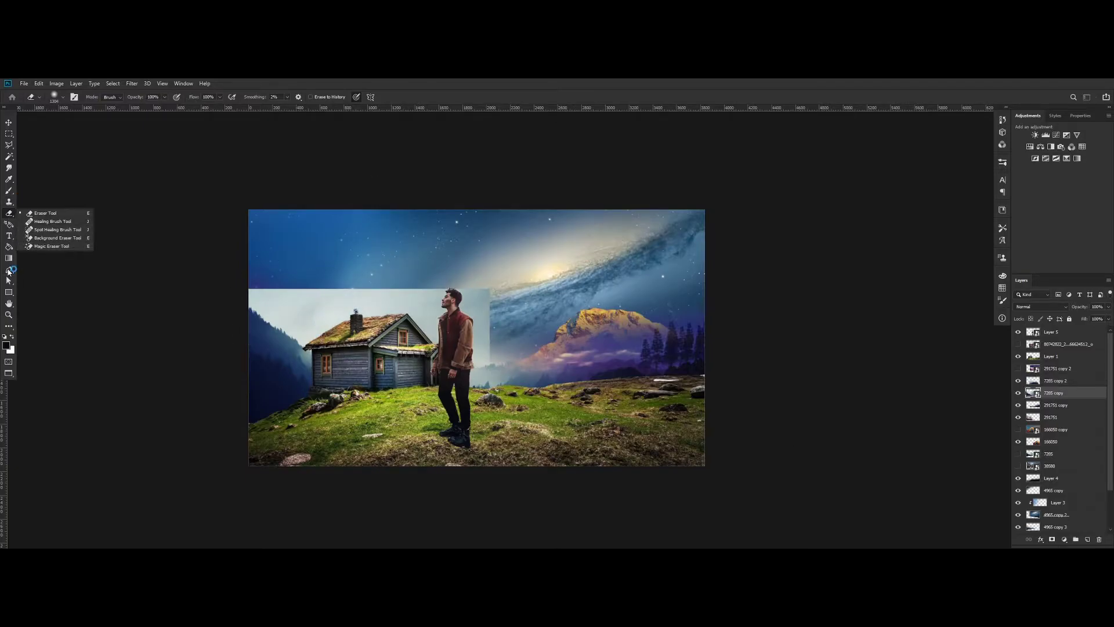
pyautogui.click(10, 271)
pyautogui.scroll(9, 246, 309)
pyautogui.rightClick(9, 213)
pyautogui.click(51, 246)
pyautogui.click(420, 279)
pyautogui.click(545, 256)
pyautogui.click(422, 278)
pyautogui.scroll(-5, 434, 287)
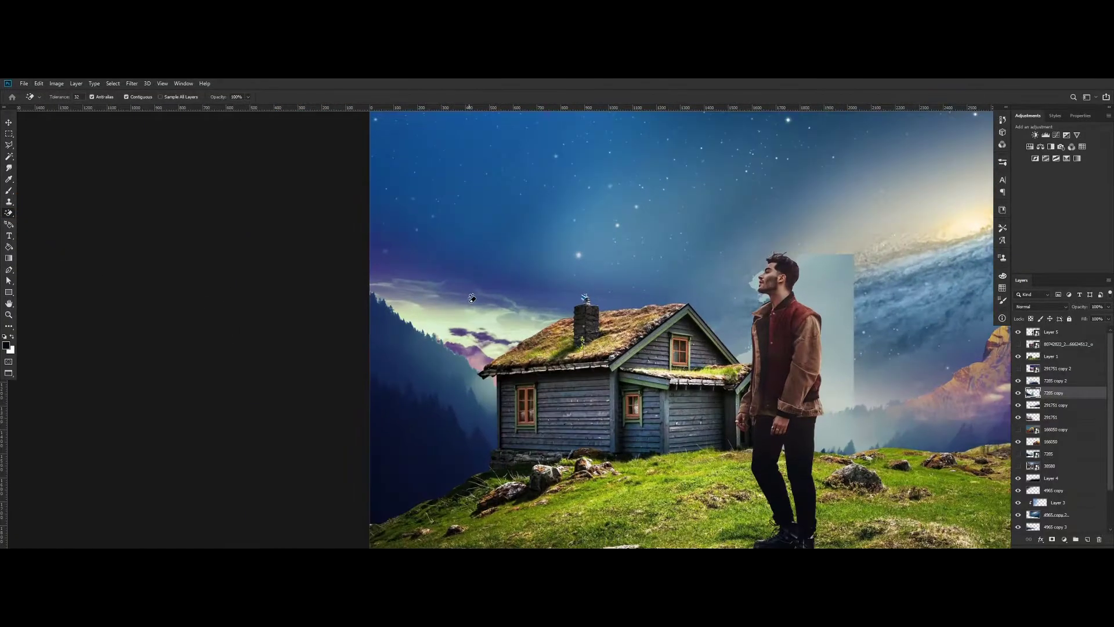
# Defringe the forest slope layer with a width of 200 pixels and check its treeline against the sky
pyautogui.scroll(8, 441, 368)
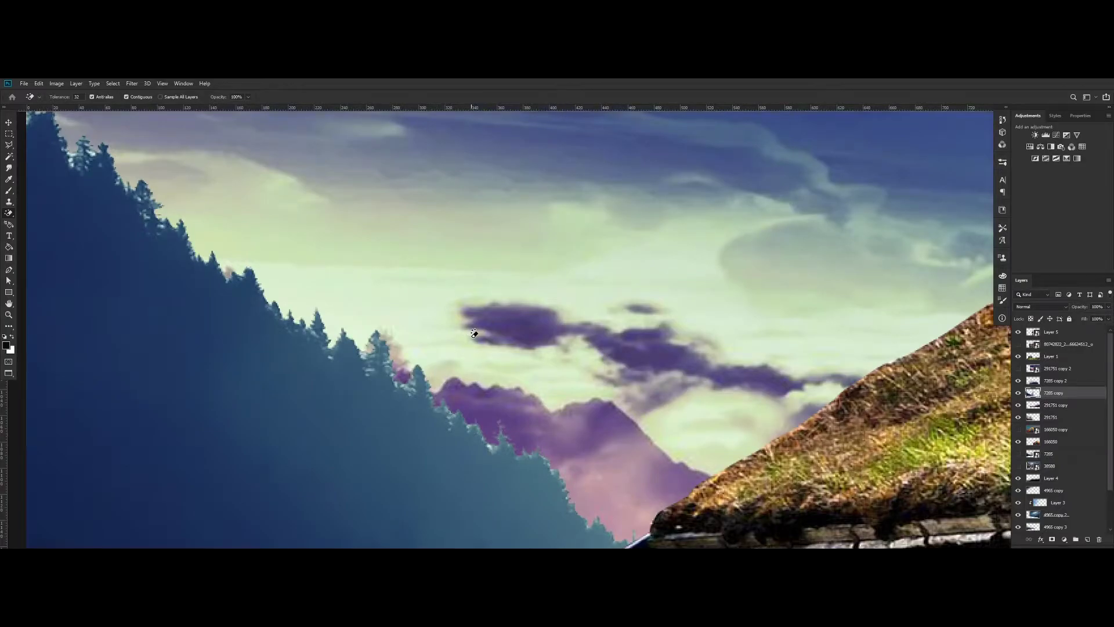
pyautogui.scroll(-8, 477, 334)
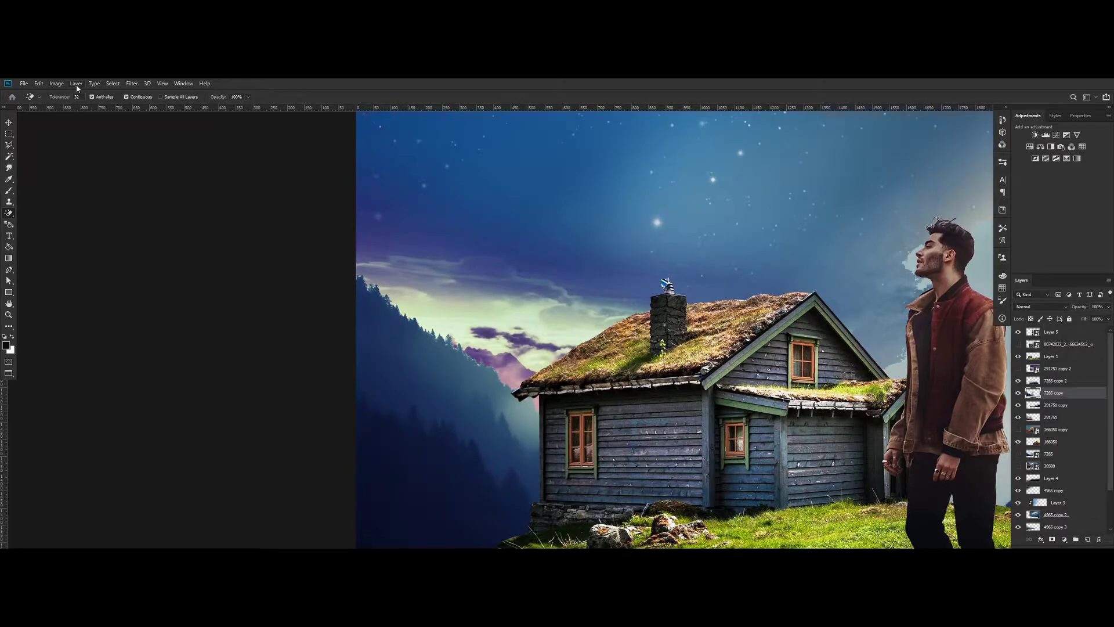
pyautogui.click(77, 84)
pyautogui.moveTo(127, 428)
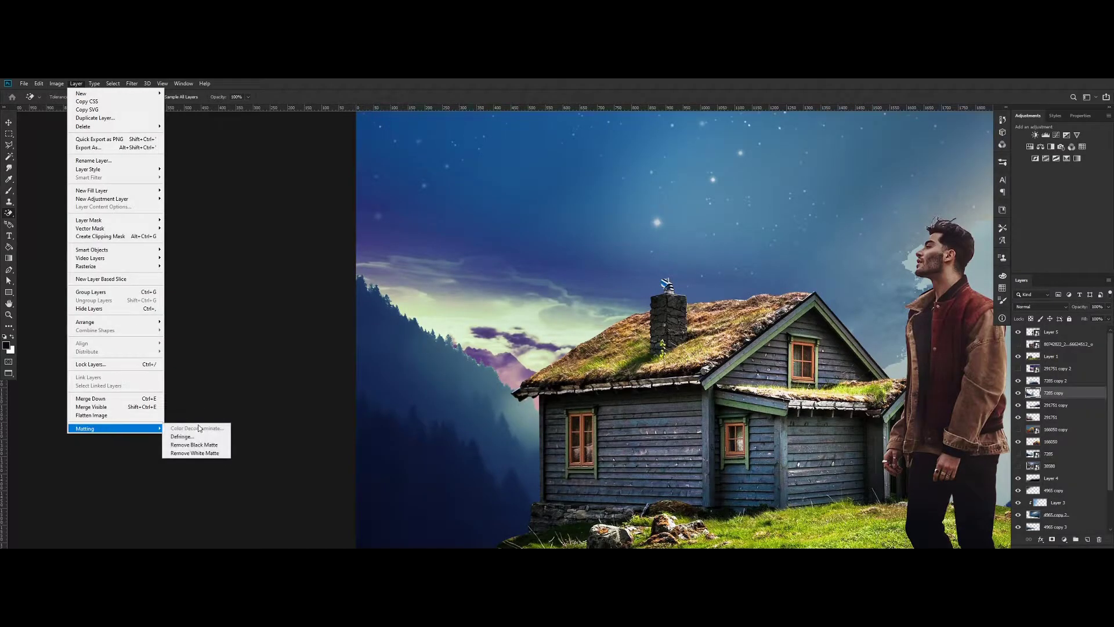
pyautogui.click(198, 437)
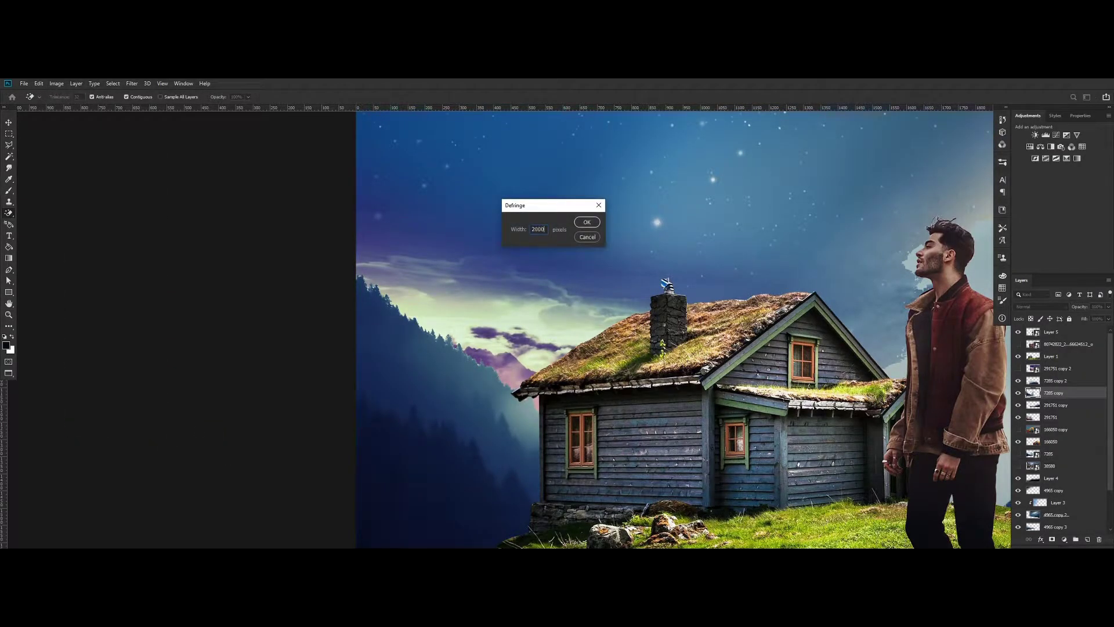
pyautogui.write('200')
pyautogui.click(586, 222)
pyautogui.scroll(6, 521, 359)
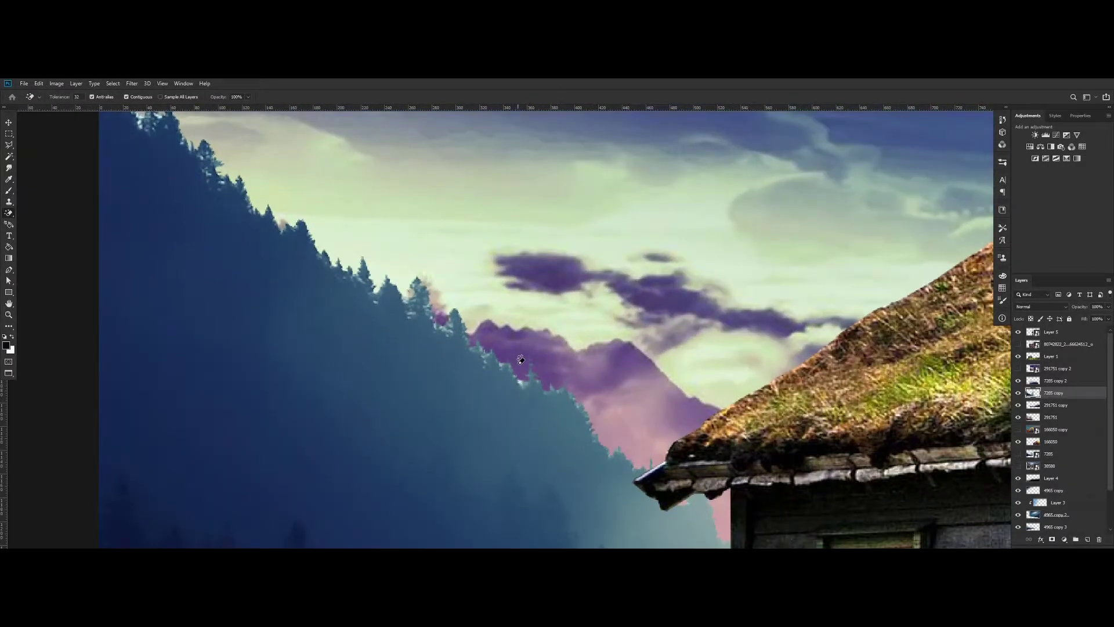
pyautogui.scroll(-8, 543, 362)
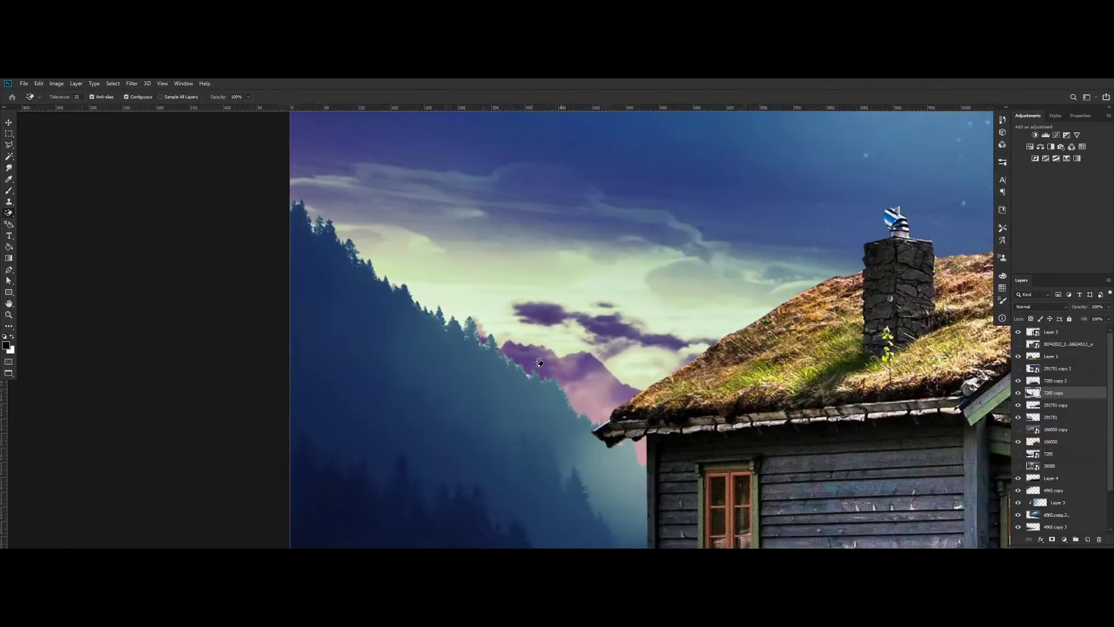
pyautogui.scroll(-2, 529, 366)
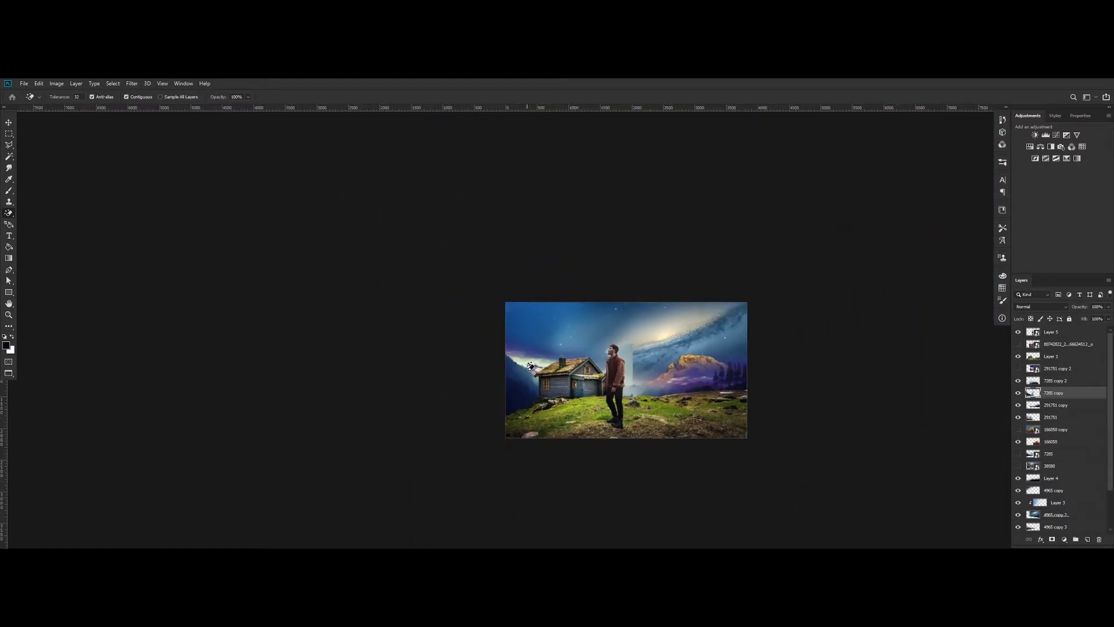
# Erase the cloudy sky of the snowy mountain layer above the cabin and around the man's head
pyautogui.scroll(6, 531, 366)
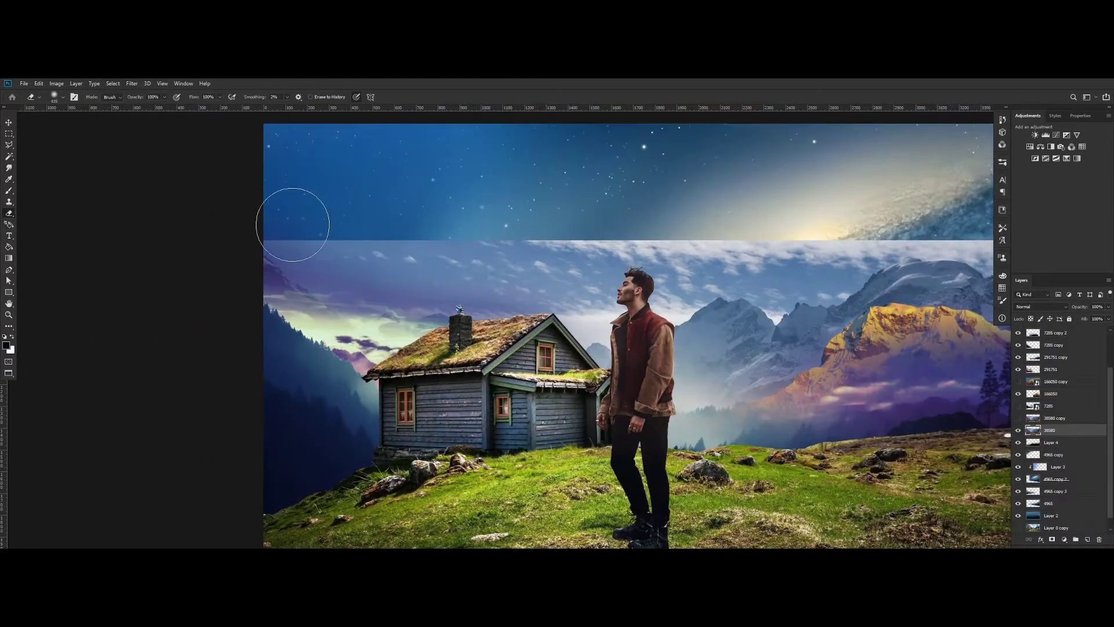
pyautogui.moveTo(294, 219)
pyautogui.mouseDown()
pyautogui.moveTo(330, 224)
pyautogui.moveTo(323, 199)
pyautogui.moveTo(636, 224)
pyautogui.moveTo(609, 242)
pyautogui.moveTo(797, 244)
pyautogui.mouseUp()
pyautogui.moveTo(630, 264)
pyautogui.mouseDown()
pyautogui.moveTo(572, 248)
pyautogui.moveTo(373, 267)
pyautogui.moveTo(360, 249)
pyautogui.mouseUp()
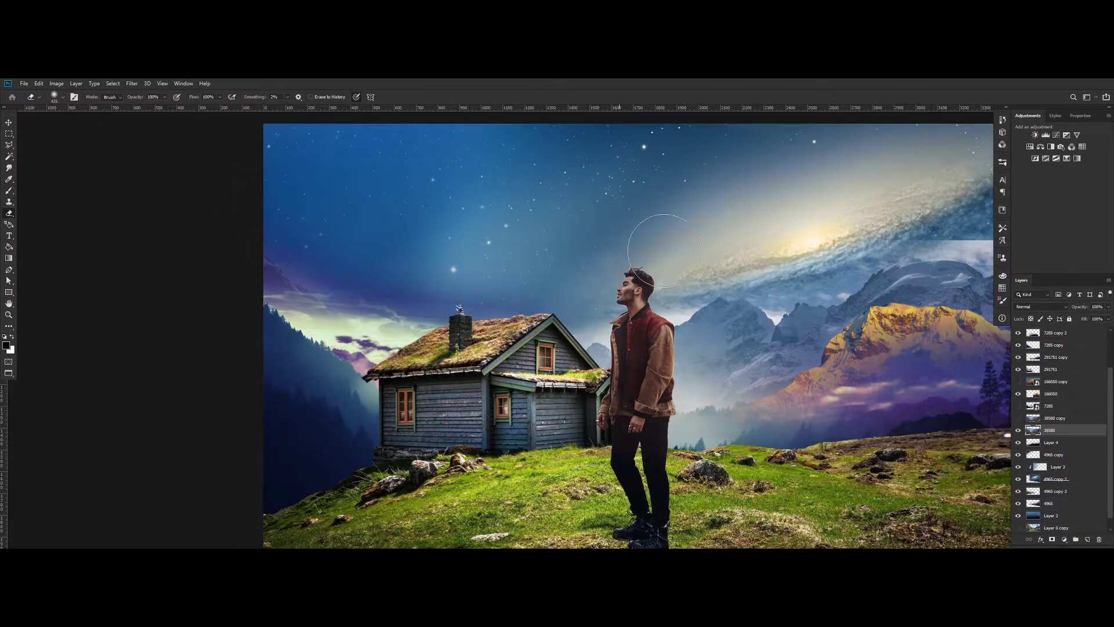
# Erase the leftover cloud strip above the snowy peaks at the image's right edge with a soft Eraser
pyautogui.scroll(-12, 820, 195)
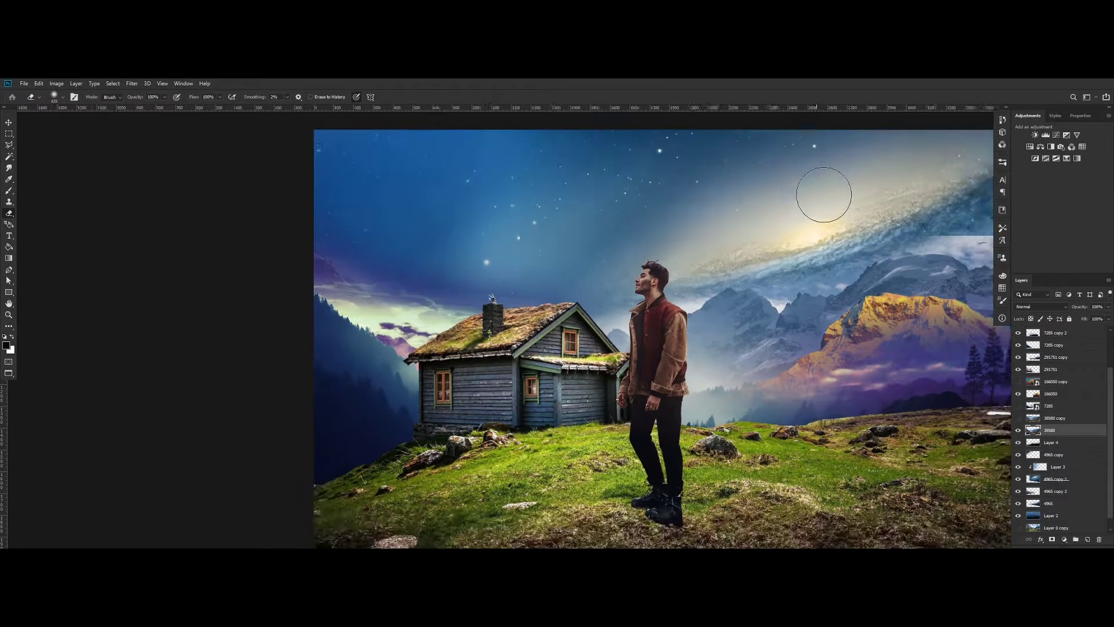
pyautogui.scroll(7, 830, 198)
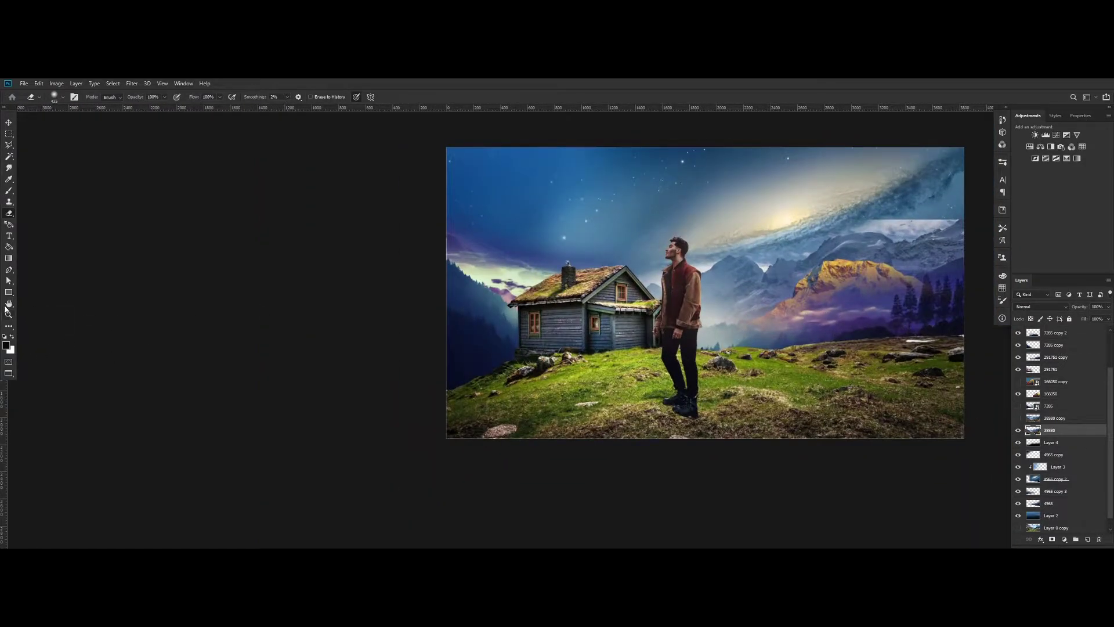
pyautogui.click(8, 304)
pyautogui.moveTo(859, 221); pyautogui.dragTo(647, 249)
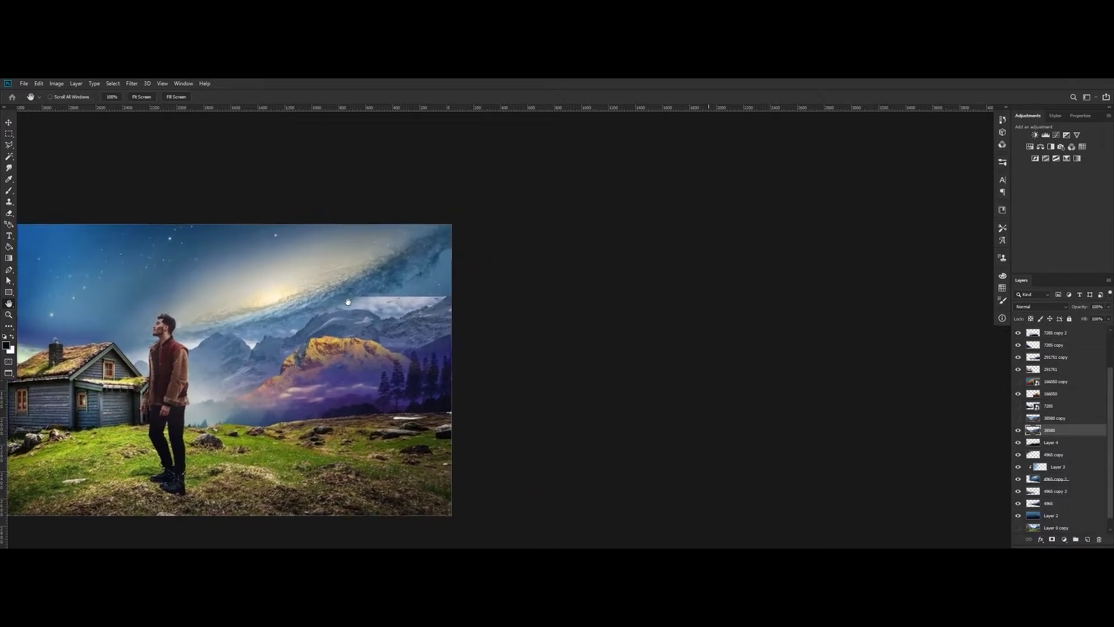
pyautogui.scroll(3, 413, 291)
pyautogui.scroll(3, 413, 289)
pyautogui.moveTo(413, 289); pyautogui.dragTo(470, 270)
pyautogui.click(10, 215)
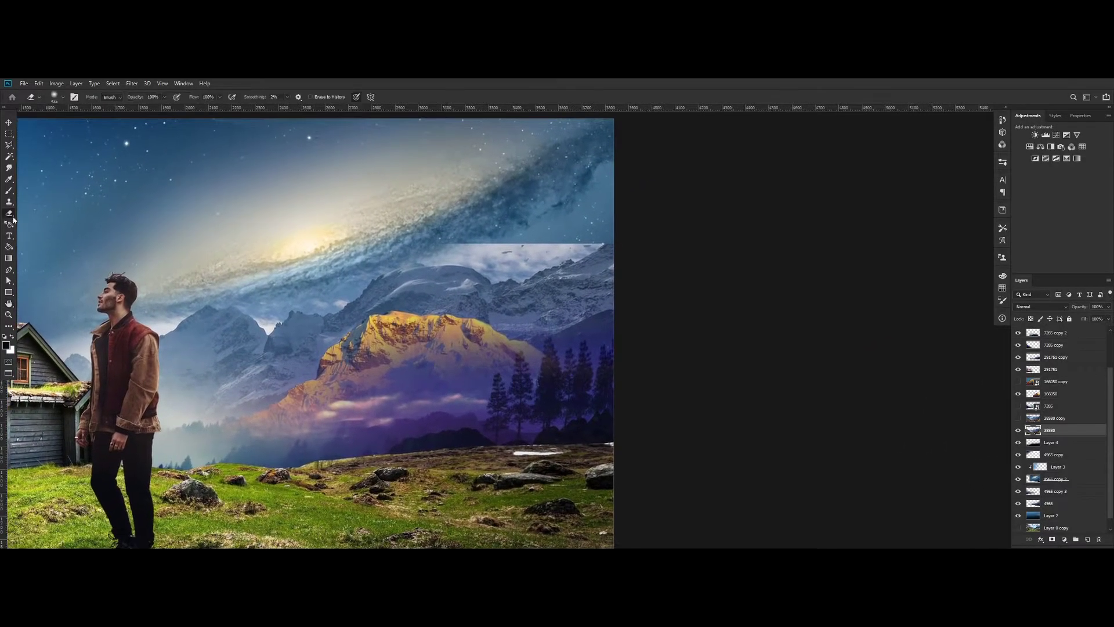
pyautogui.moveTo(498, 218)
pyautogui.mouseDown()
pyautogui.moveTo(477, 186)
pyautogui.moveTo(463, 205)
pyautogui.moveTo(452, 200)
pyautogui.moveTo(495, 193)
pyautogui.moveTo(495, 210)
pyautogui.moveTo(605, 209)
pyautogui.moveTo(514, 237)
pyautogui.moveTo(534, 256)
pyautogui.moveTo(590, 220)
pyautogui.moveTo(511, 260)
pyautogui.moveTo(390, 235)
pyautogui.moveTo(494, 263)
pyautogui.moveTo(392, 238)
pyautogui.mouseUp()
pyautogui.scroll(3, 570, 232)
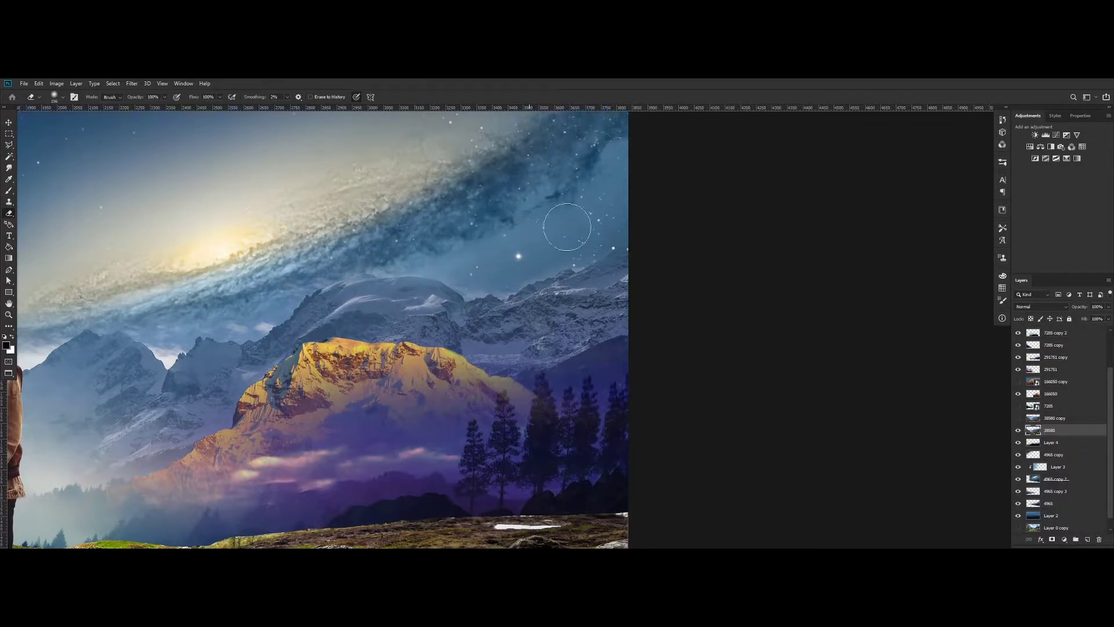
# Erase the remaining haze of the snowy mountain layer in the sky just behind the man's head
pyautogui.scroll(-2, 375, 248)
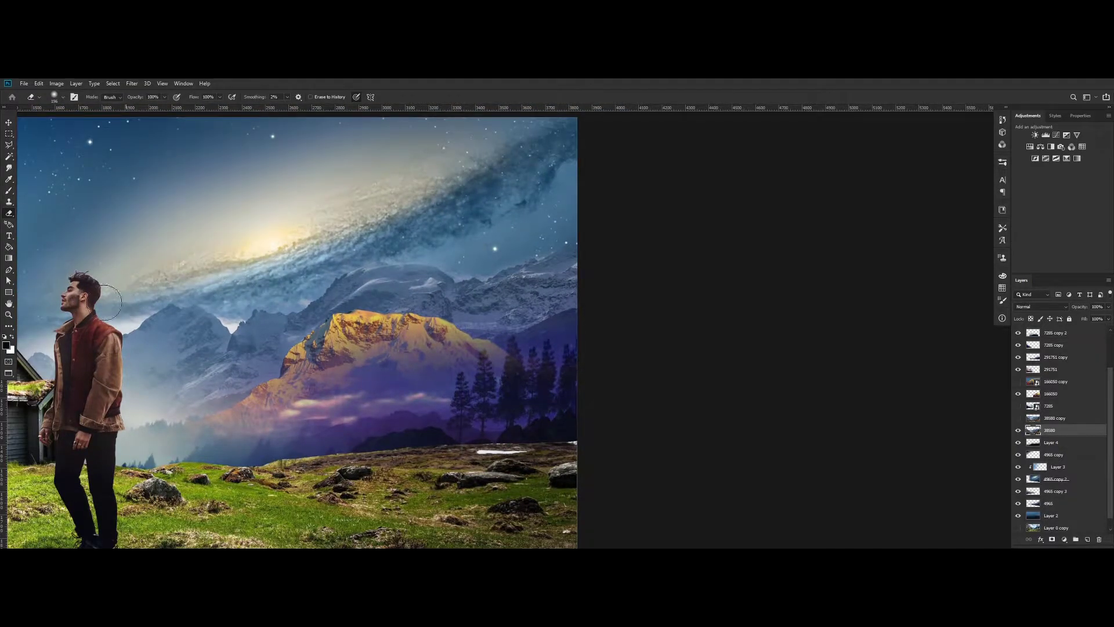
pyautogui.scroll(-2, 183, 270)
pyautogui.click(7, 304)
pyautogui.moveTo(188, 311); pyautogui.dragTo(516, 290)
pyautogui.scroll(1, 446, 292)
pyautogui.press('e')
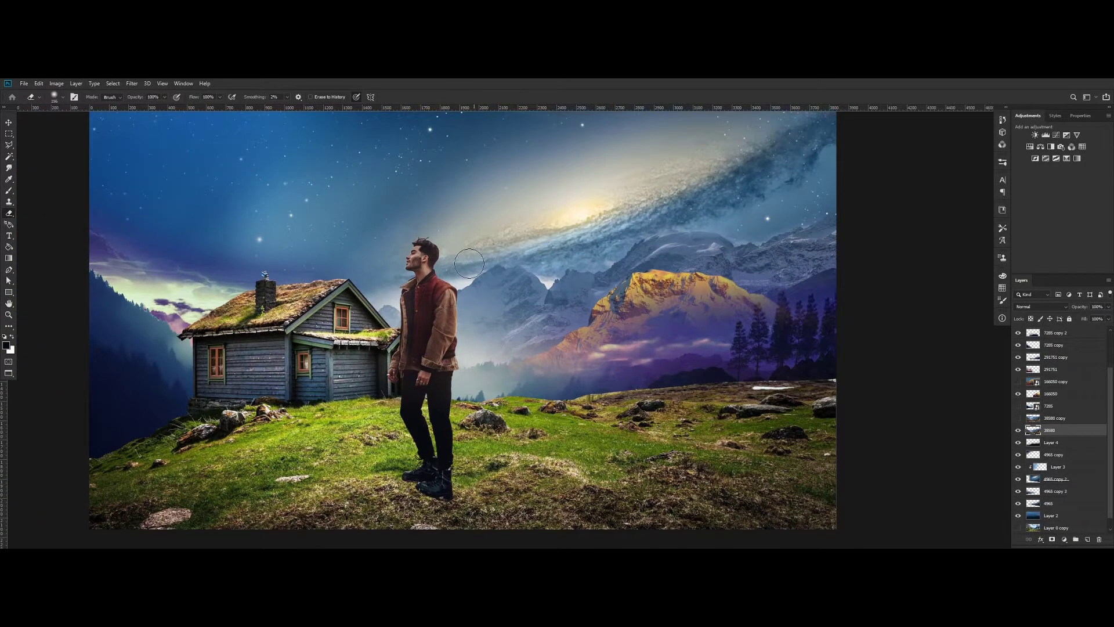
pyautogui.scroll(3, 468, 264)
pyautogui.moveTo(438, 265); pyautogui.dragTo(478, 250)
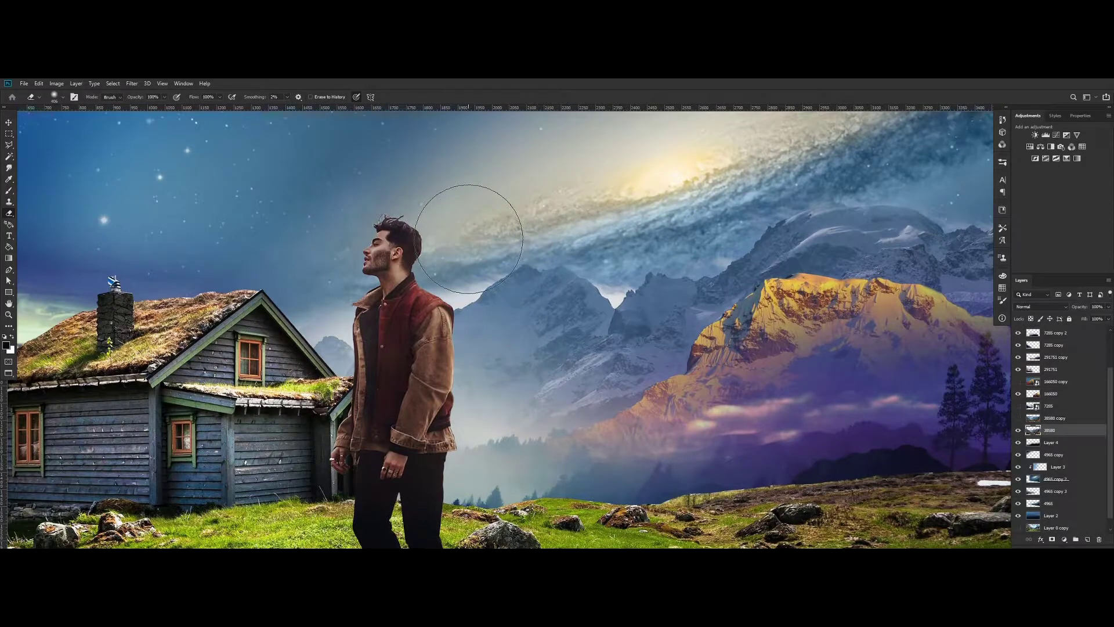
pyautogui.scroll(-1, 500, 266)
pyautogui.scroll(-1, 191, 235)
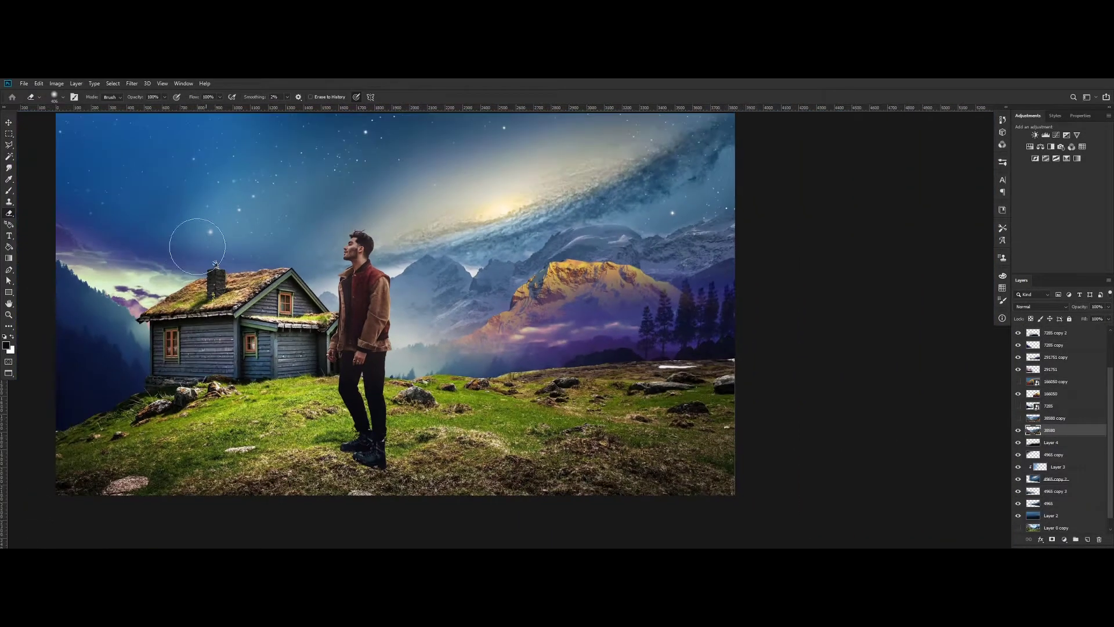
# Remove the purple and green sky of layer 291751 beside the cabin
pyautogui.click(1051, 370)
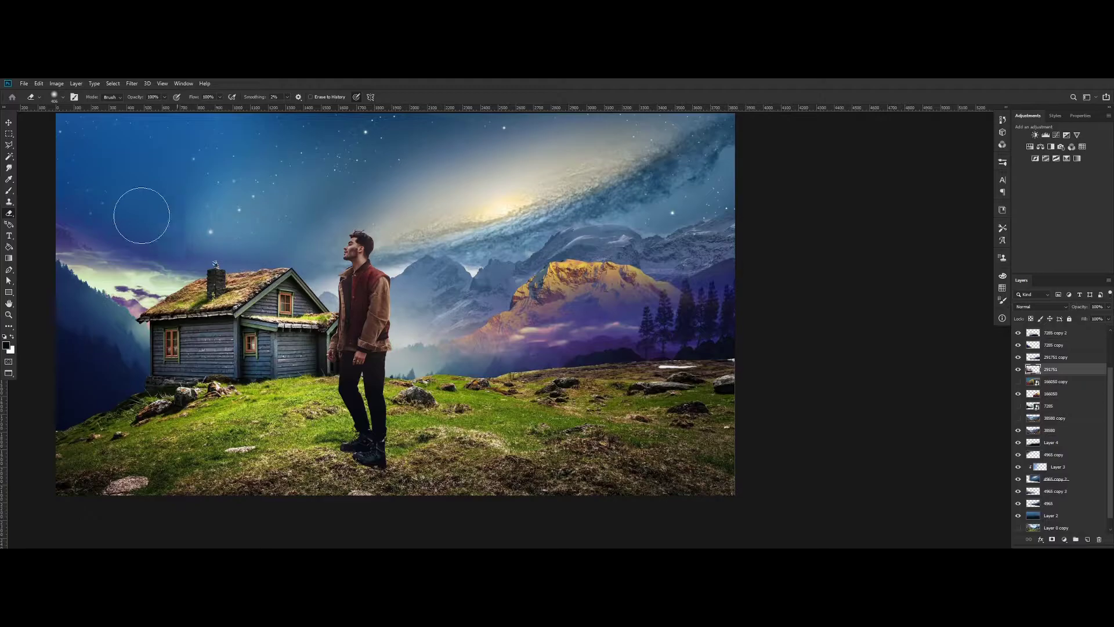
pyautogui.moveTo(71, 221); pyautogui.dragTo(90, 237)
pyautogui.moveTo(131, 227)
pyautogui.mouseDown()
pyautogui.moveTo(216, 223)
pyautogui.moveTo(154, 237)
pyautogui.moveTo(178, 228)
pyautogui.moveTo(131, 268)
pyautogui.moveTo(100, 264)
pyautogui.mouseUp()
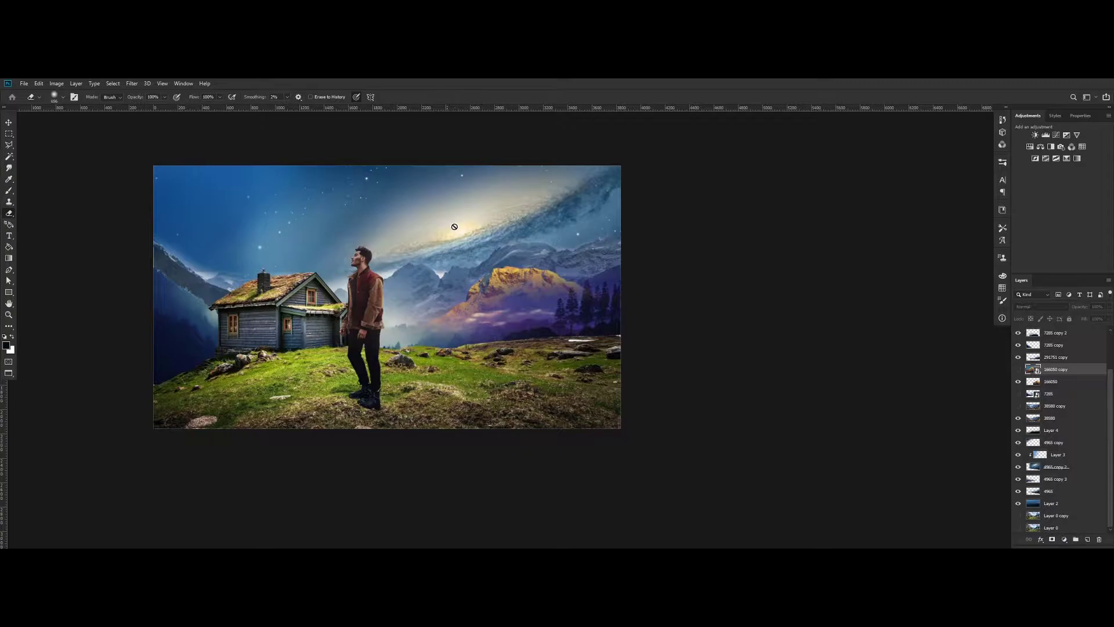
# Examine the composite's mountains, moon and sky up close and as a whole image
pyautogui.scroll(2, 455, 226)
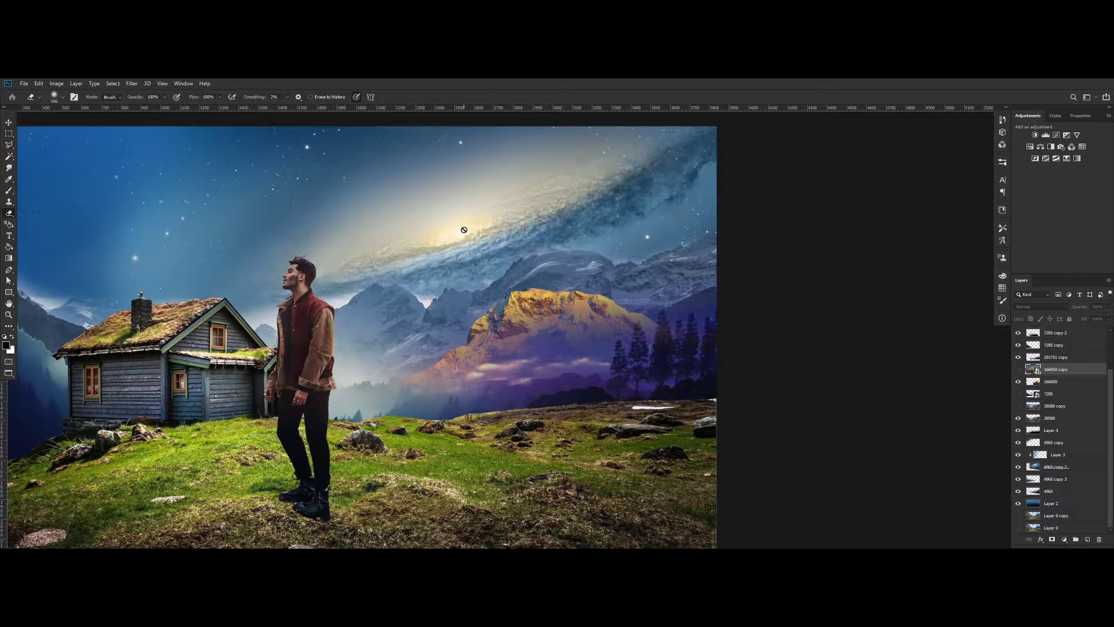
pyautogui.scroll(-2, 464, 230)
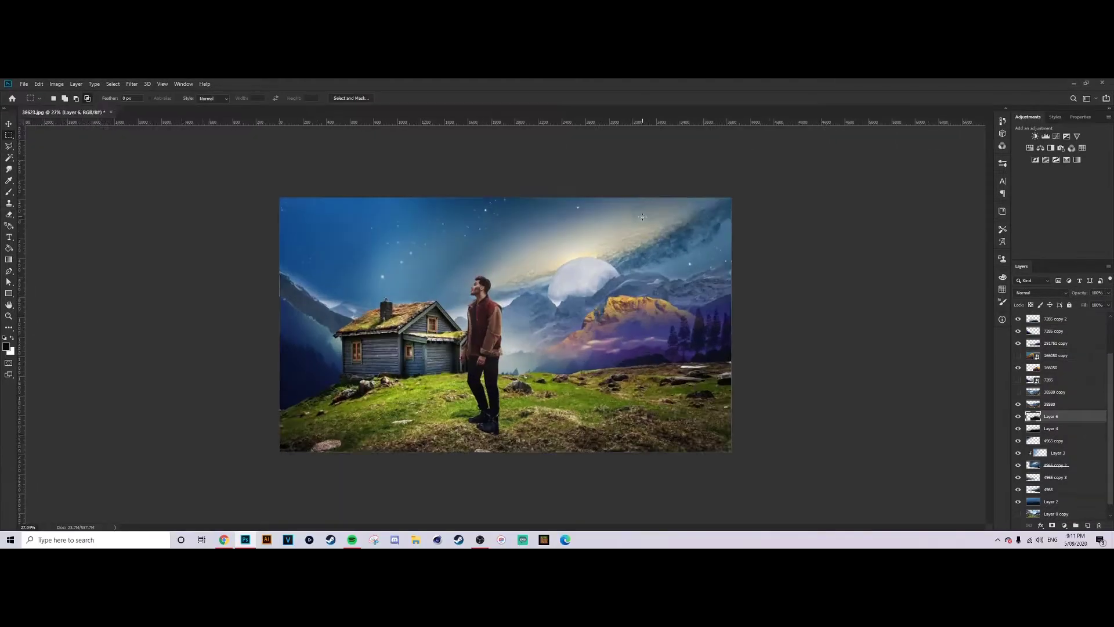
pyautogui.hotkey('ctrl', '0')
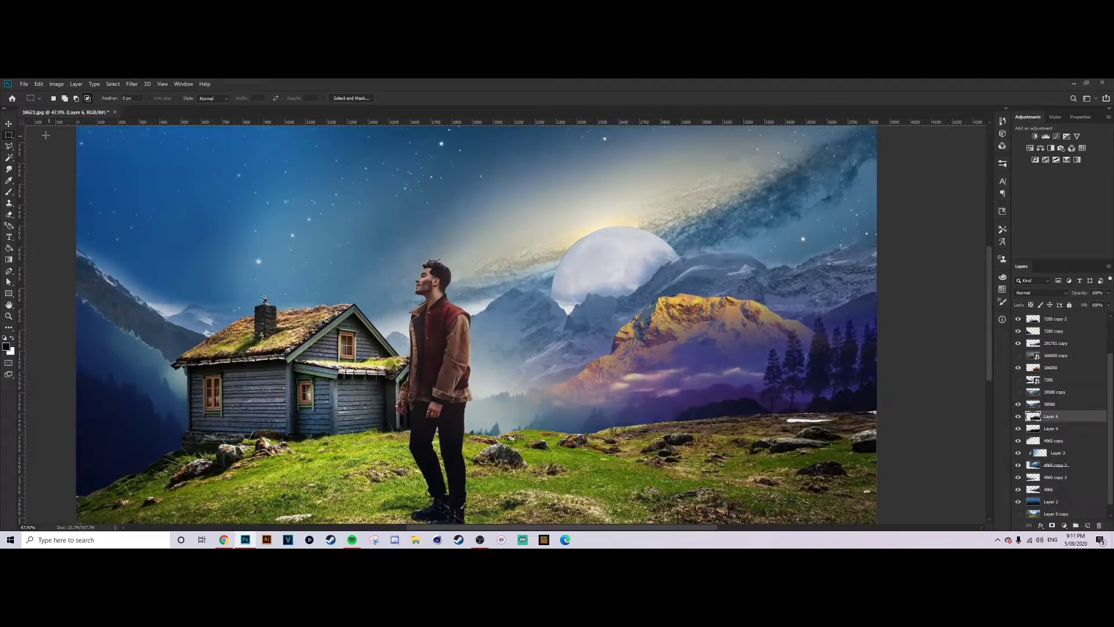
pyautogui.scroll(-8, 586, 266)
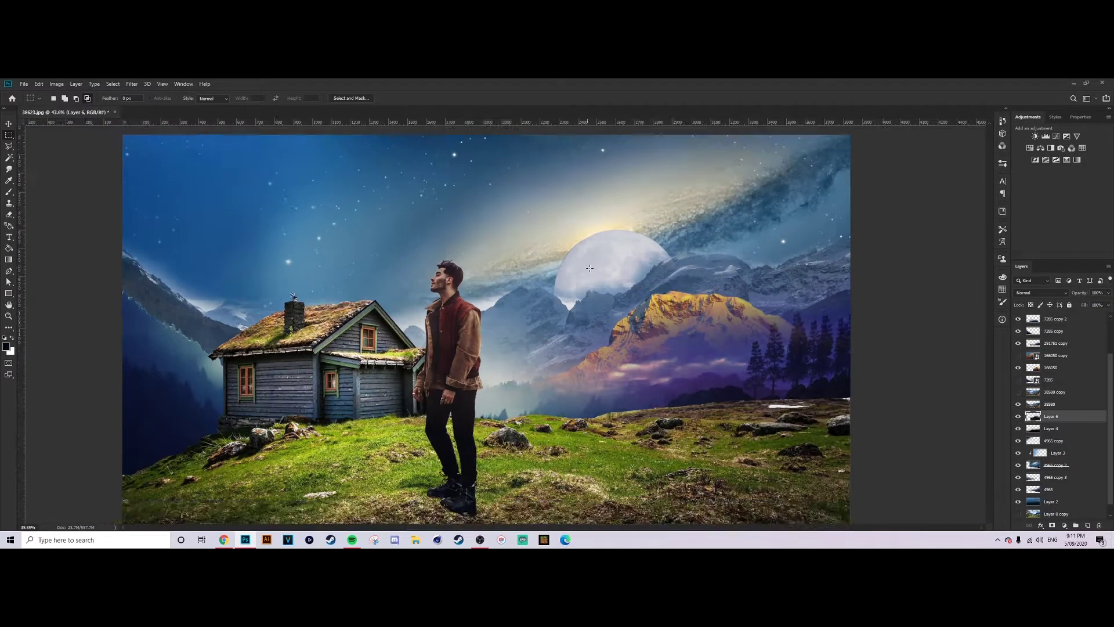
pyautogui.scroll(6, 589, 267)
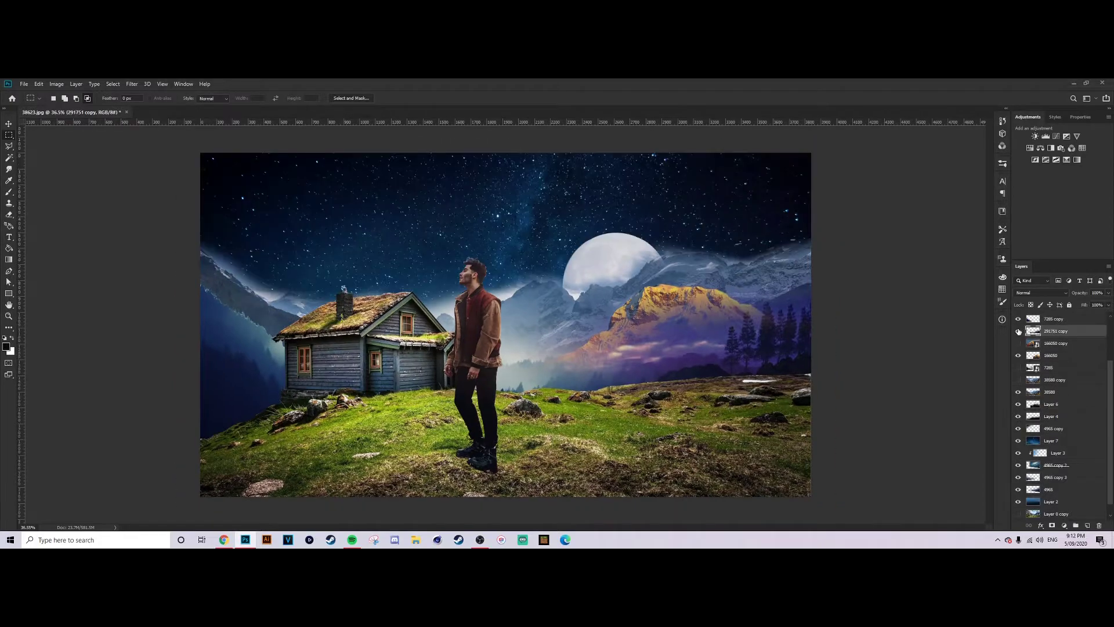
pyautogui.scroll(-3, 495, 235)
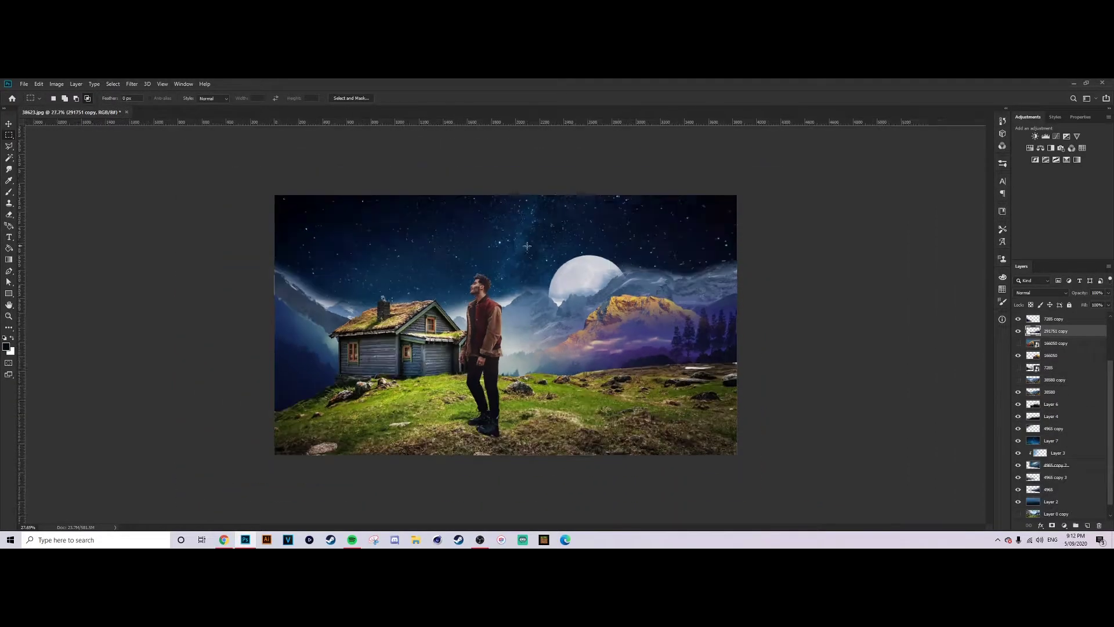
pyautogui.scroll(4, 798, 343)
pyautogui.scroll(-1, 1082, 444)
# Merge Layer 3 and layer 4965 copy 2 down into 4965 copy 3 and place the merged layer above Layer 7
pyautogui.click(1064, 441)
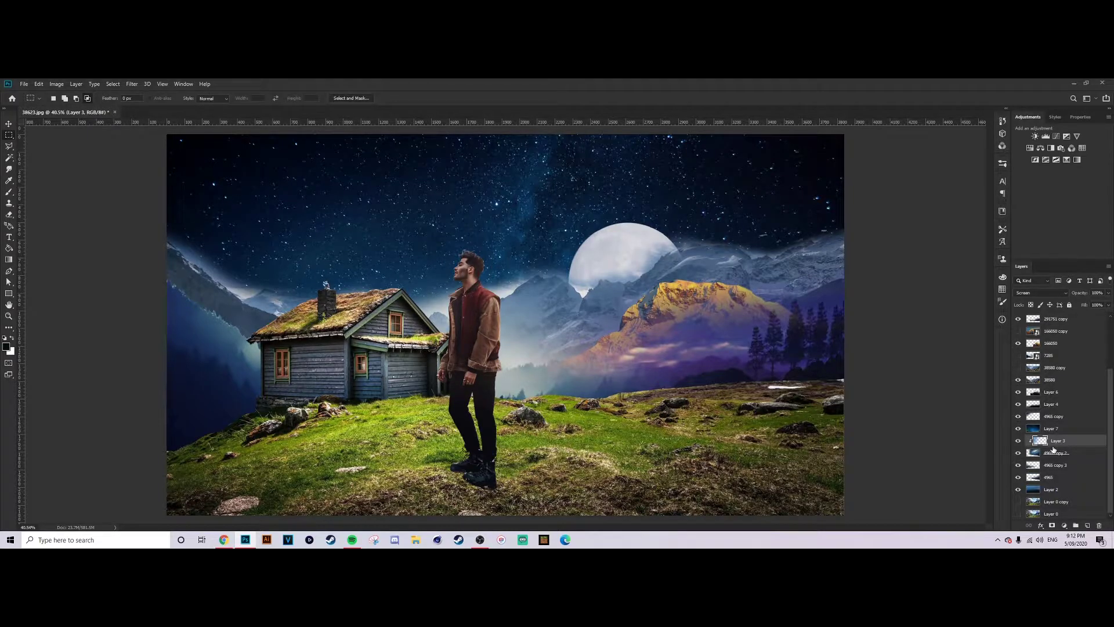
pyautogui.hotkey('ctrl', 'e')
pyautogui.hotkey('ctrl', 'e')
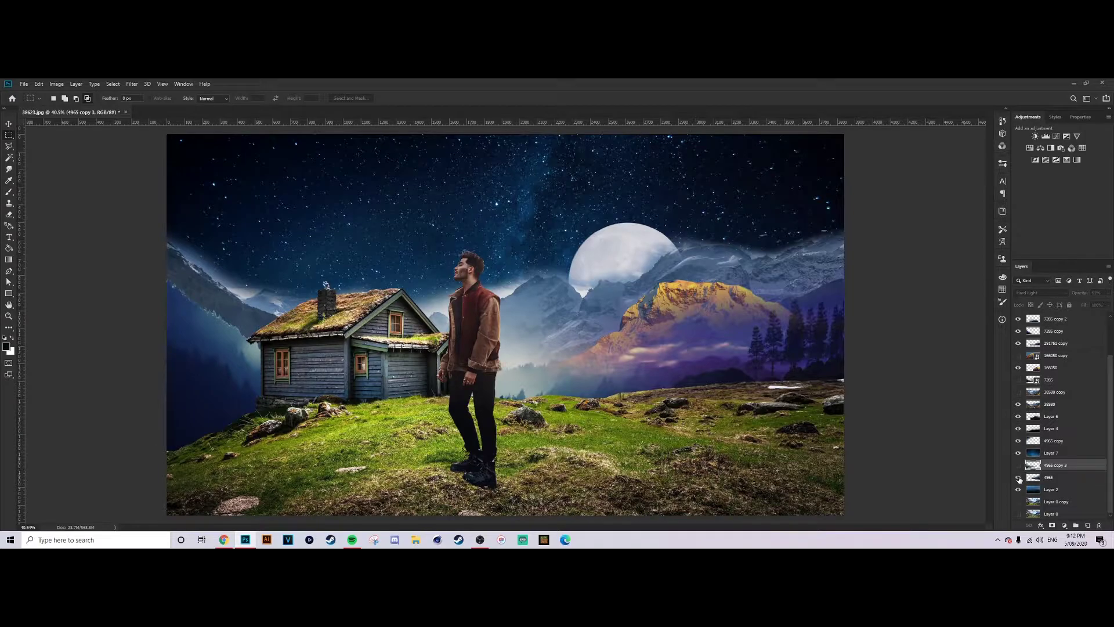
pyautogui.moveTo(1048, 465); pyautogui.dragTo(1049, 452)
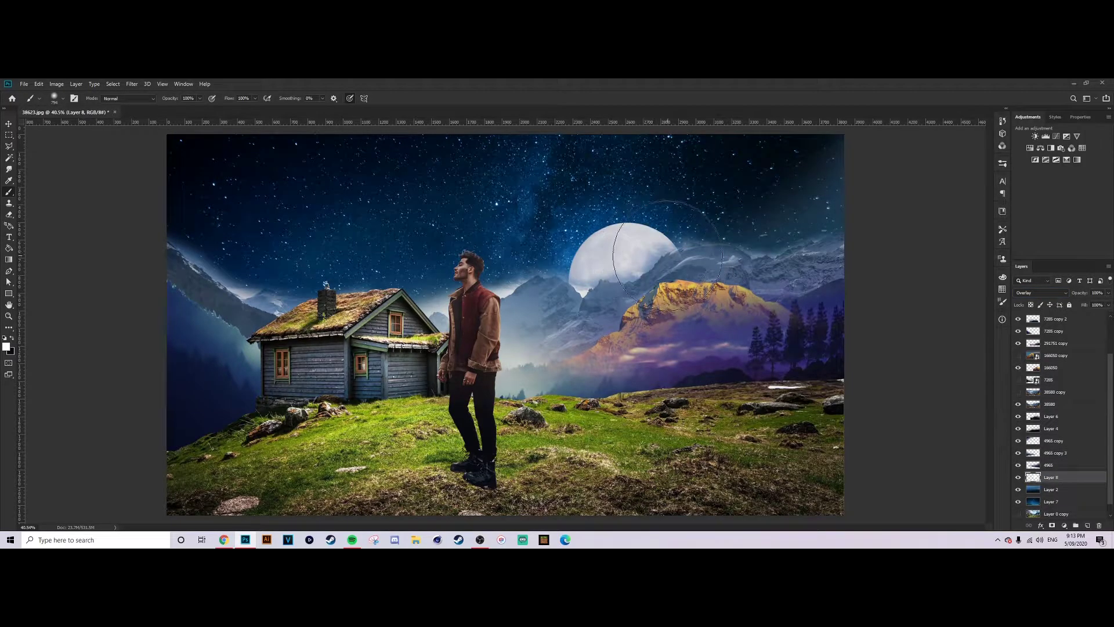
# Paint a soft white glow around the moon on the Overlay layer and on a new Normal layer above it
pyautogui.click(596, 269)
pyautogui.moveTo(577, 258); pyautogui.dragTo(658, 251)
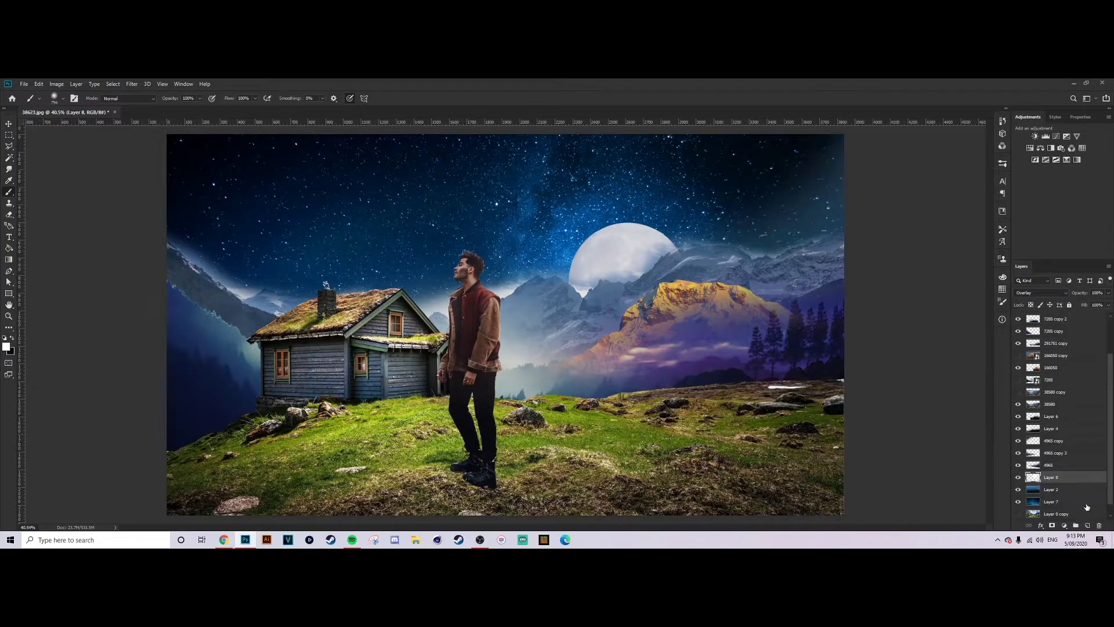
pyautogui.click(1088, 526)
pyautogui.moveTo(632, 292)
pyautogui.mouseDown()
pyautogui.moveTo(615, 294)
pyautogui.moveTo(607, 273)
pyautogui.moveTo(633, 263)
pyautogui.moveTo(664, 283)
pyautogui.mouseUp()
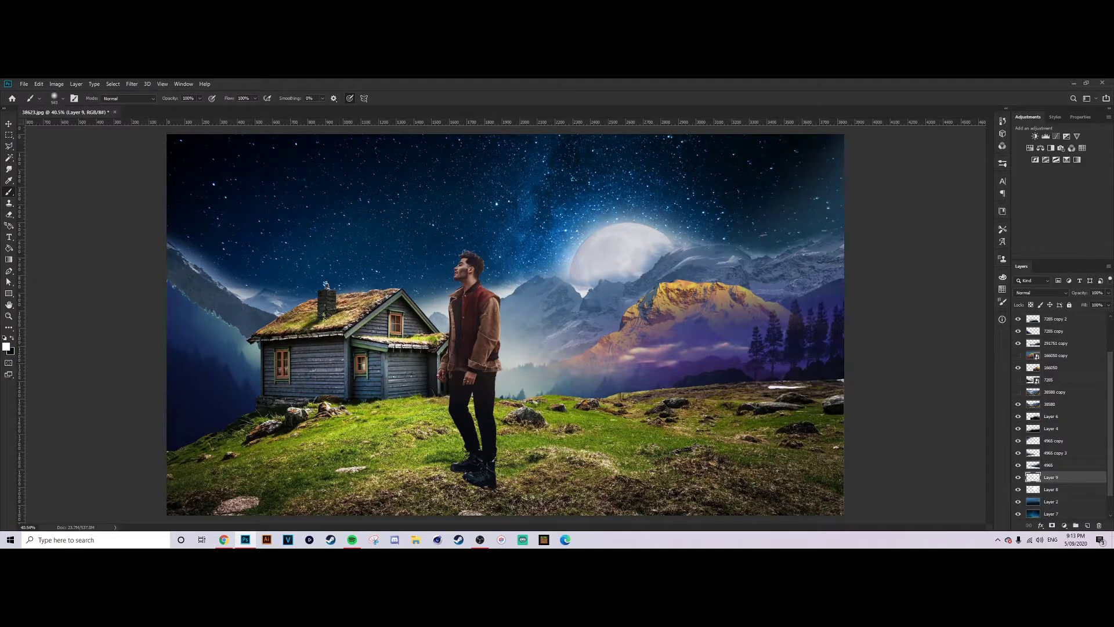
# Compare the moon's surroundings with each of the two glow layers hidden and shown
pyautogui.click(1060, 443)
pyautogui.click(1053, 343)
pyautogui.scroll(2, 1058, 366)
pyautogui.scroll(-3, 1045, 348)
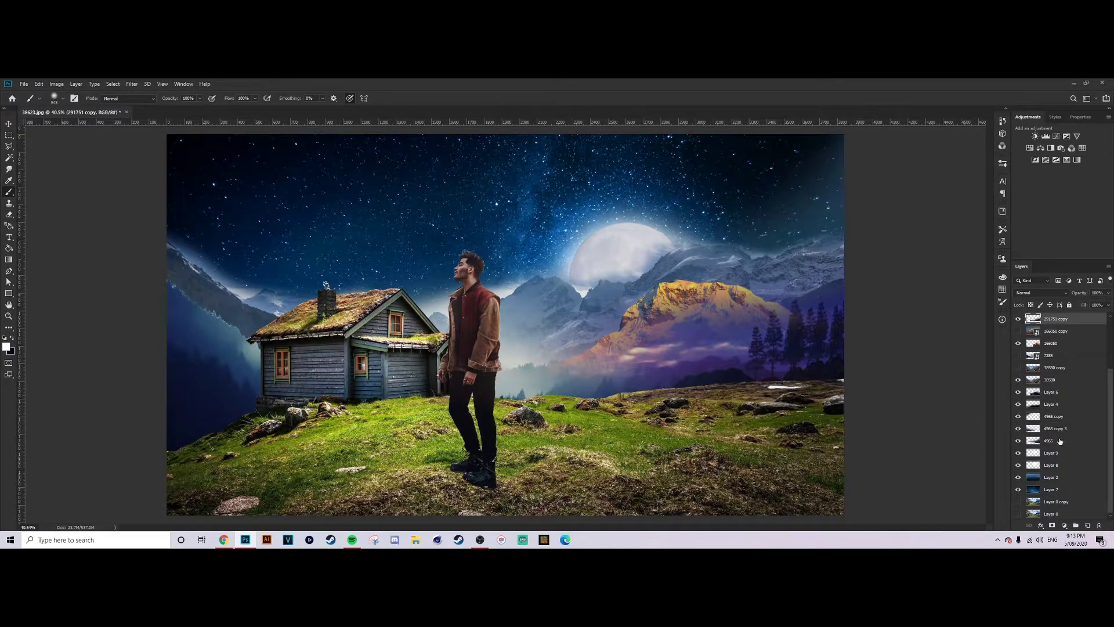
pyautogui.click(1052, 464)
pyautogui.click(1019, 454)
pyautogui.click(1019, 454)
pyautogui.click(1018, 465)
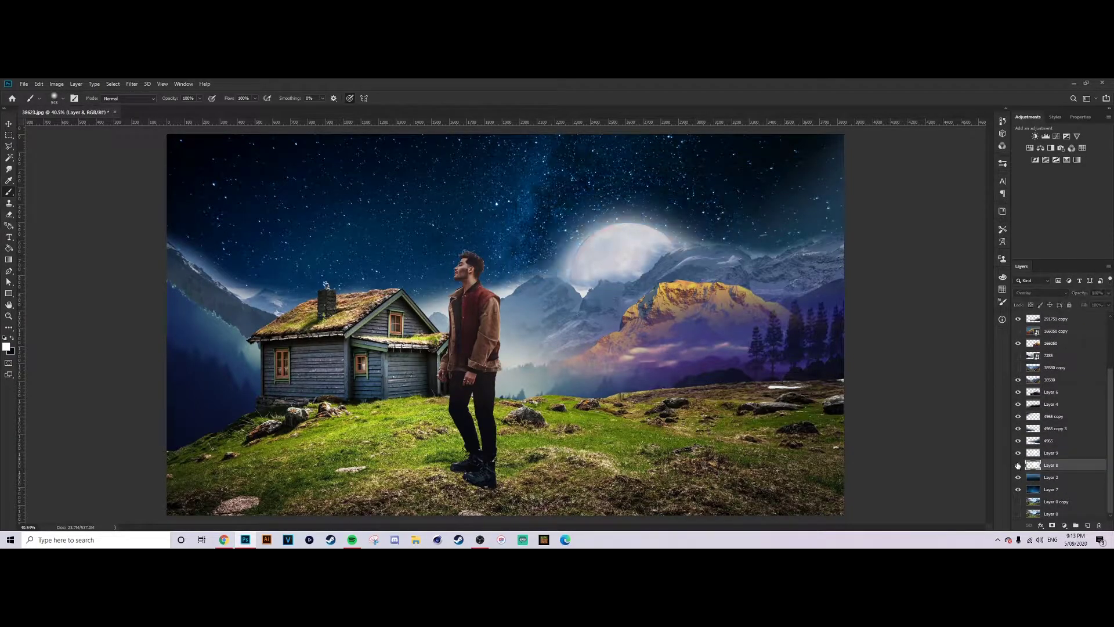
pyautogui.click(1019, 465)
# Apply the Camera Raw filter to mountain layer 38580, cooling its snowy slopes to blue and muting the autumn trees
pyautogui.scroll(2, 1060, 462)
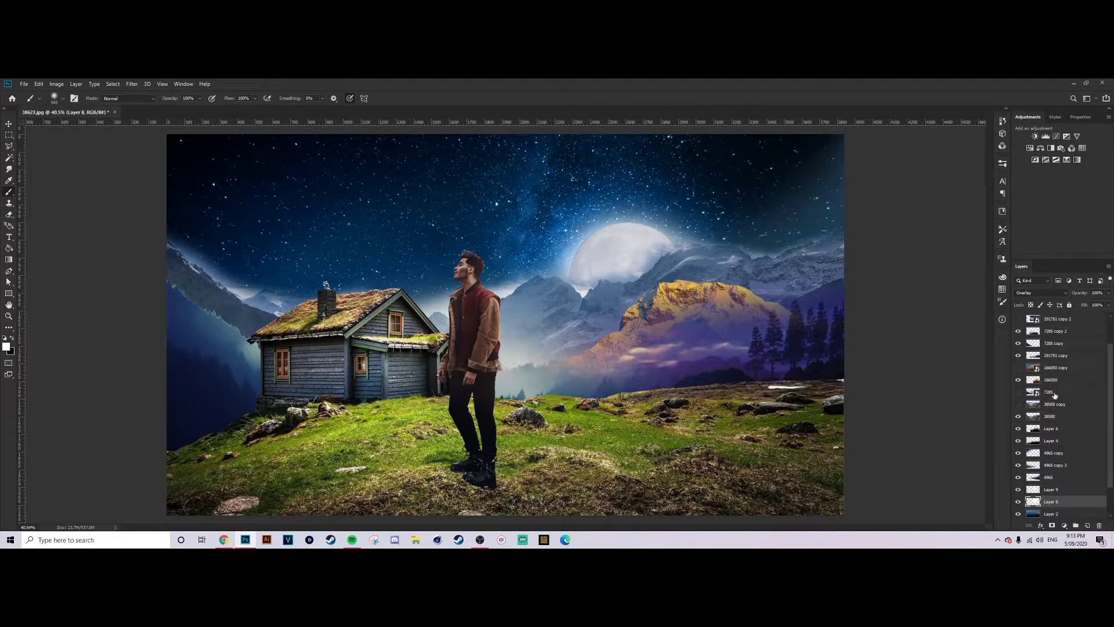
pyautogui.click(1055, 395)
pyautogui.scroll(1, 1055, 395)
pyautogui.scroll(1, 1043, 360)
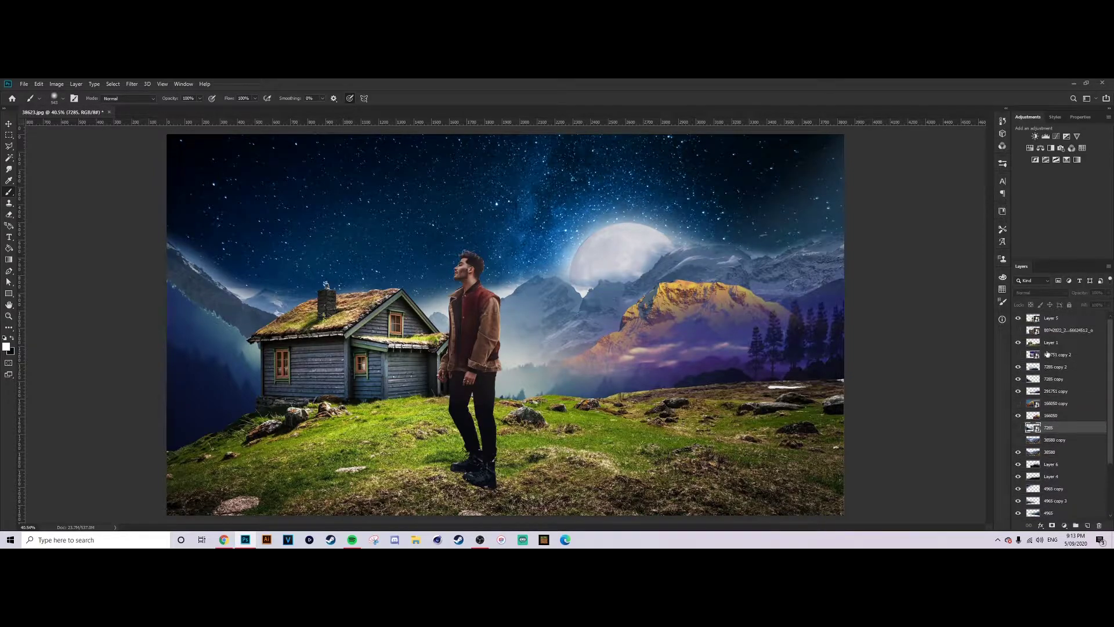
pyautogui.scroll(-3, 1069, 413)
pyautogui.click(1053, 427)
pyautogui.scroll(1, 609, 218)
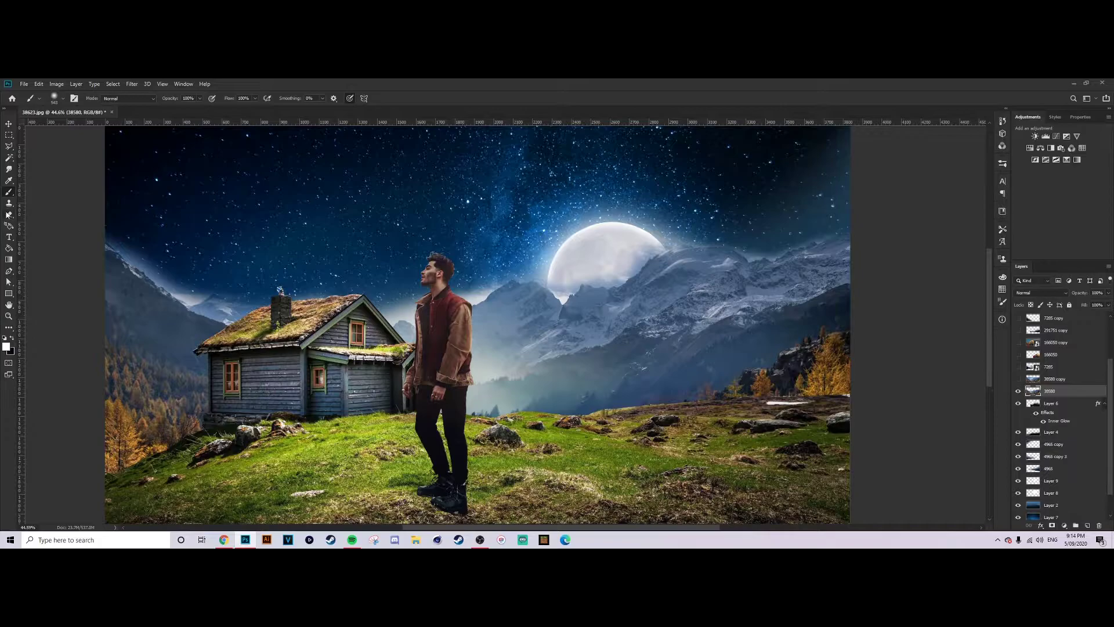
pyautogui.click(131, 86)
pyautogui.click(154, 137)
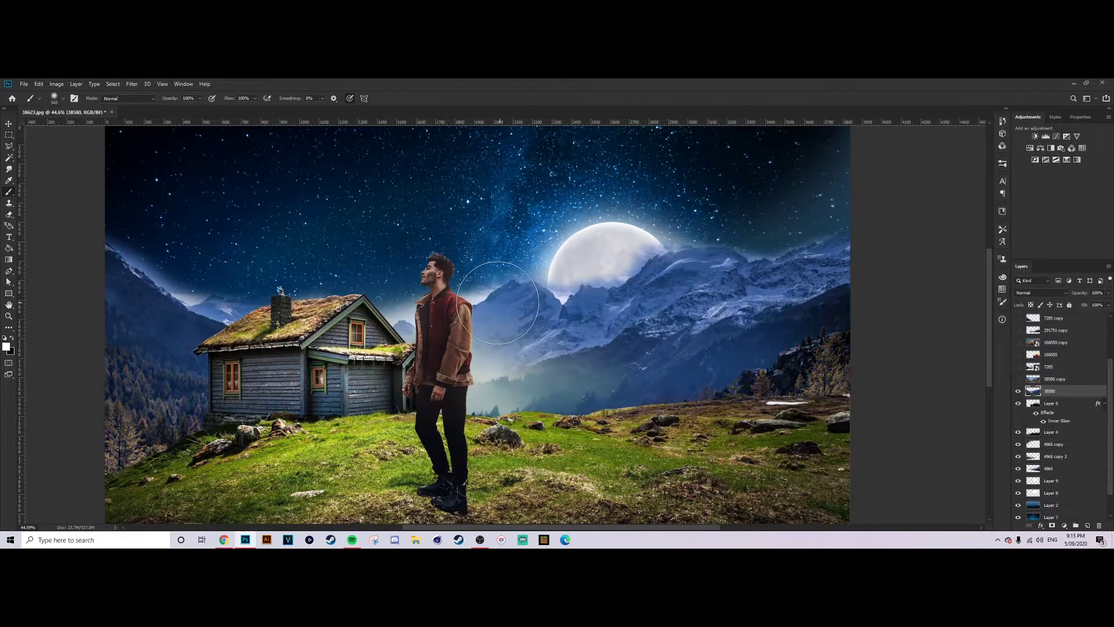
pyautogui.scroll(-3, 469, 302)
pyautogui.scroll(2, 249, 219)
pyautogui.scroll(-2, 302, 224)
pyautogui.scroll(1, 325, 222)
pyautogui.scroll(1, 322, 221)
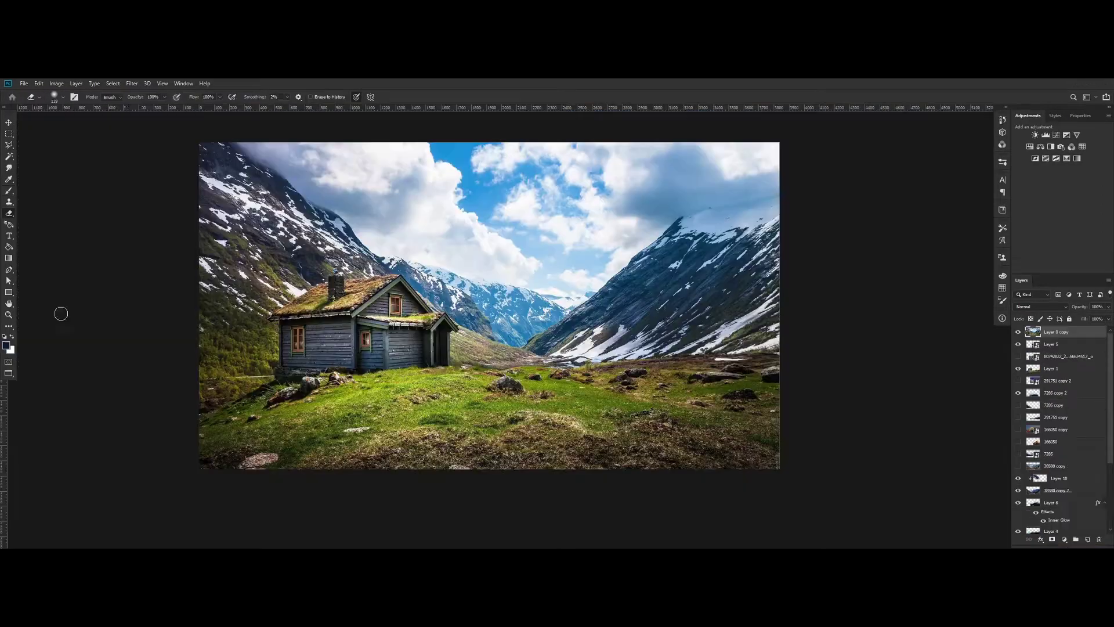
# Trace the ridge of the snowy mountain behind the cabin with the Pen tool on Layer 0 copy, down to the valley floor
pyautogui.click(9, 270)
pyautogui.scroll(1, 247, 148)
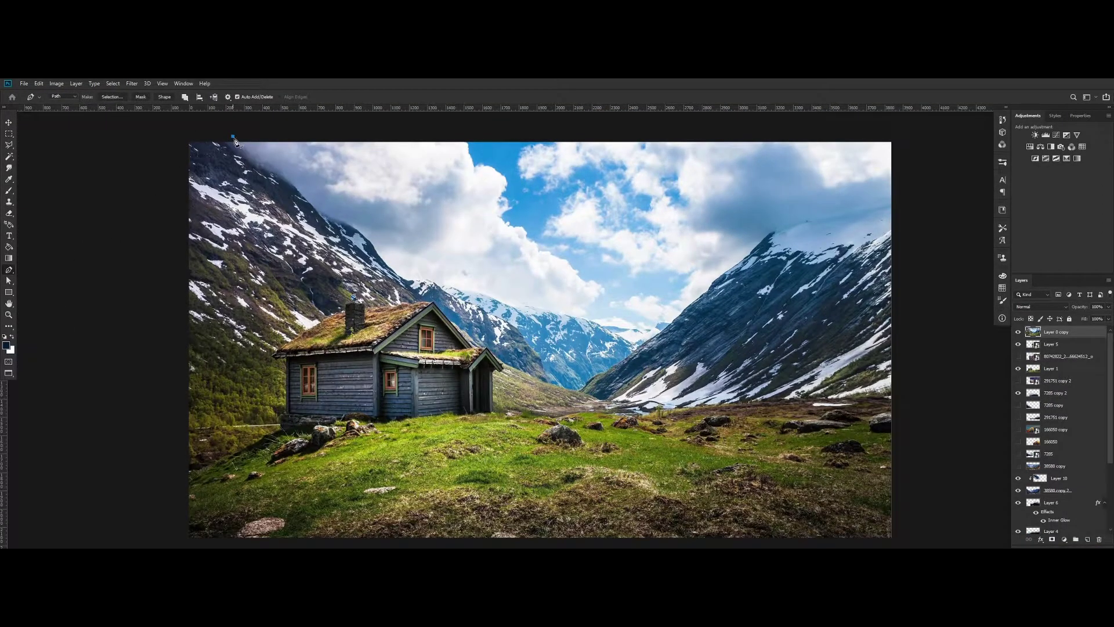
pyautogui.moveTo(348, 224); pyautogui.dragTo(356, 229)
pyautogui.moveTo(368, 235); pyautogui.dragTo(379, 243)
pyautogui.click(390, 267)
pyautogui.click(402, 275)
pyautogui.click(413, 286)
pyautogui.click(422, 299)
pyautogui.click(434, 304)
pyautogui.click(441, 311)
pyautogui.click(459, 324)
pyautogui.click(466, 329)
pyautogui.click(509, 361)
pyautogui.click(528, 370)
pyautogui.click(594, 396)
pyautogui.click(606, 400)
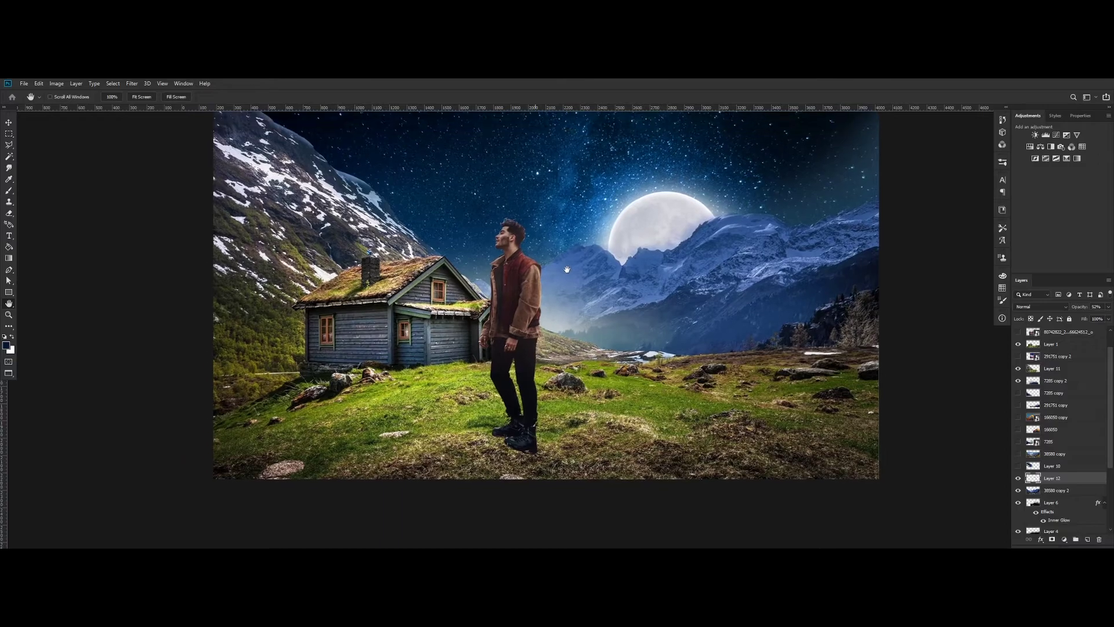
# Compare the valley behind the man with the mist layer 7285 copy 2 hidden and shown
pyautogui.moveTo(571, 282)
pyautogui.mouseDown()
pyautogui.moveTo(591, 312)
pyautogui.moveTo(638, 315)
pyautogui.moveTo(581, 300)
pyautogui.mouseUp()
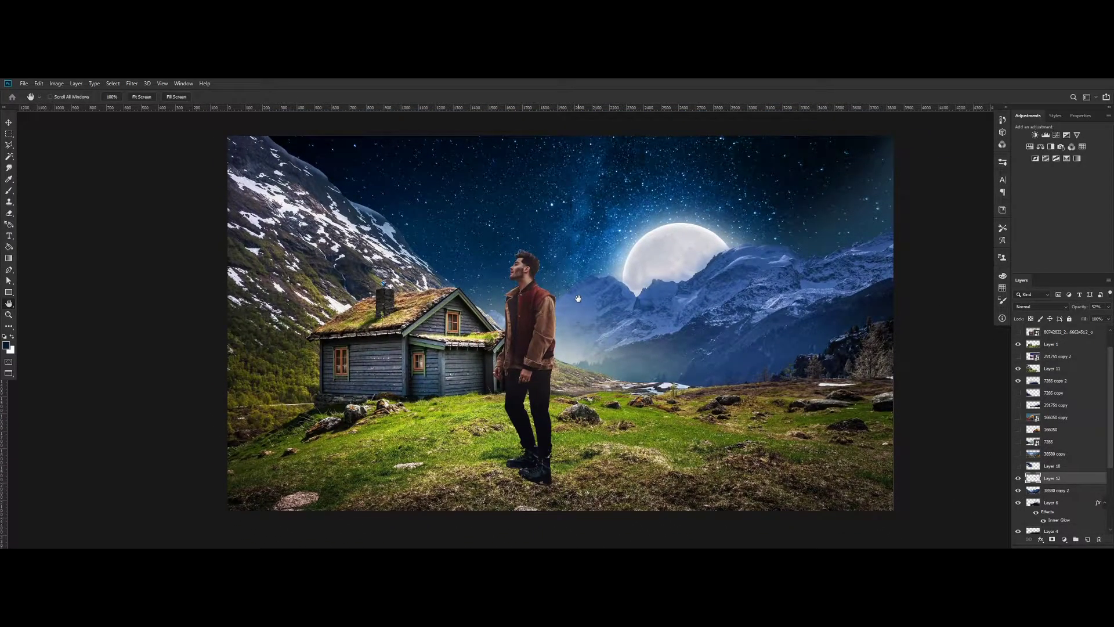
pyautogui.click(1048, 444)
pyautogui.click(1066, 395)
pyautogui.click(1019, 381)
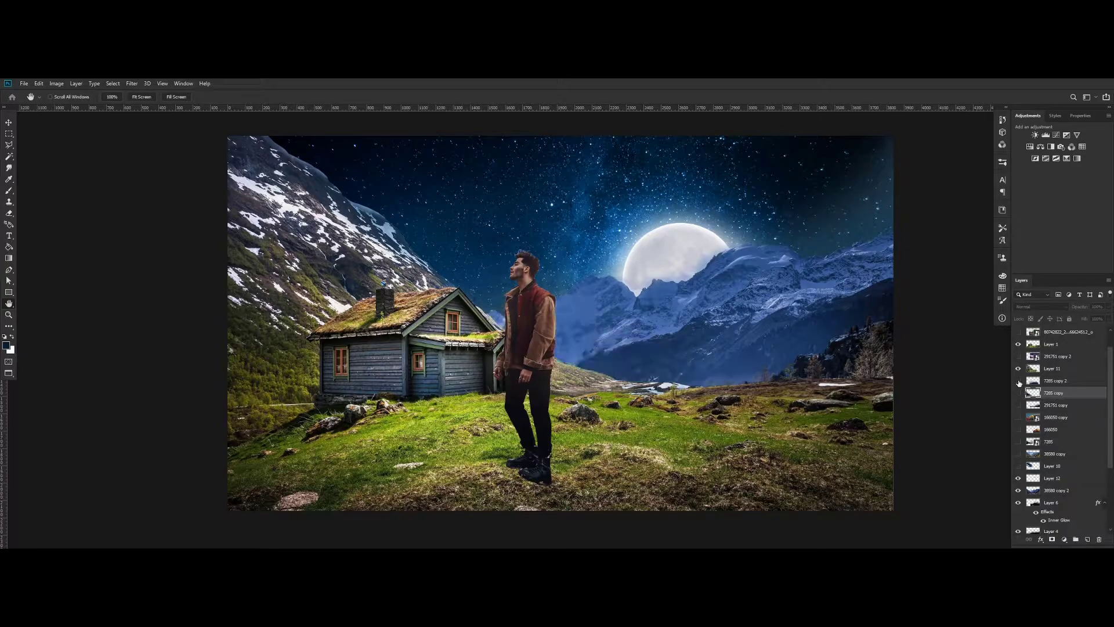
pyautogui.click(1019, 382)
pyautogui.click(1019, 382)
pyautogui.click(1019, 382)
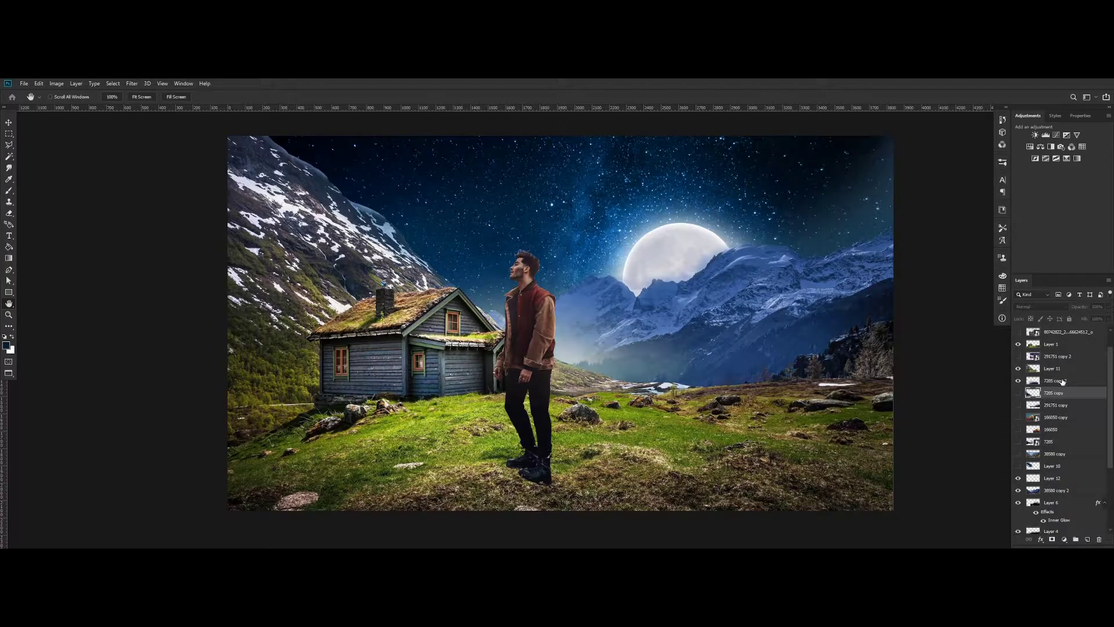
# Move the bird on layer 7285 copy 2 in front of the moon
pyautogui.press('v')
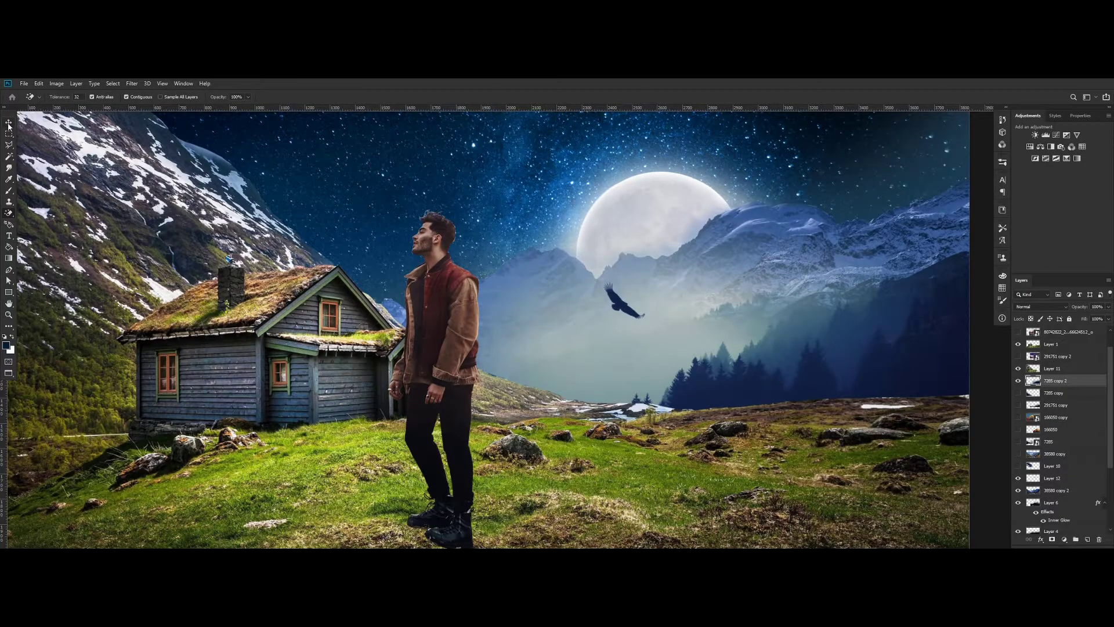
pyautogui.click(9, 122)
pyautogui.hotkey('ctrl', '-')
pyautogui.hotkey('ctrl', '-')
pyautogui.rightClick(1059, 386)
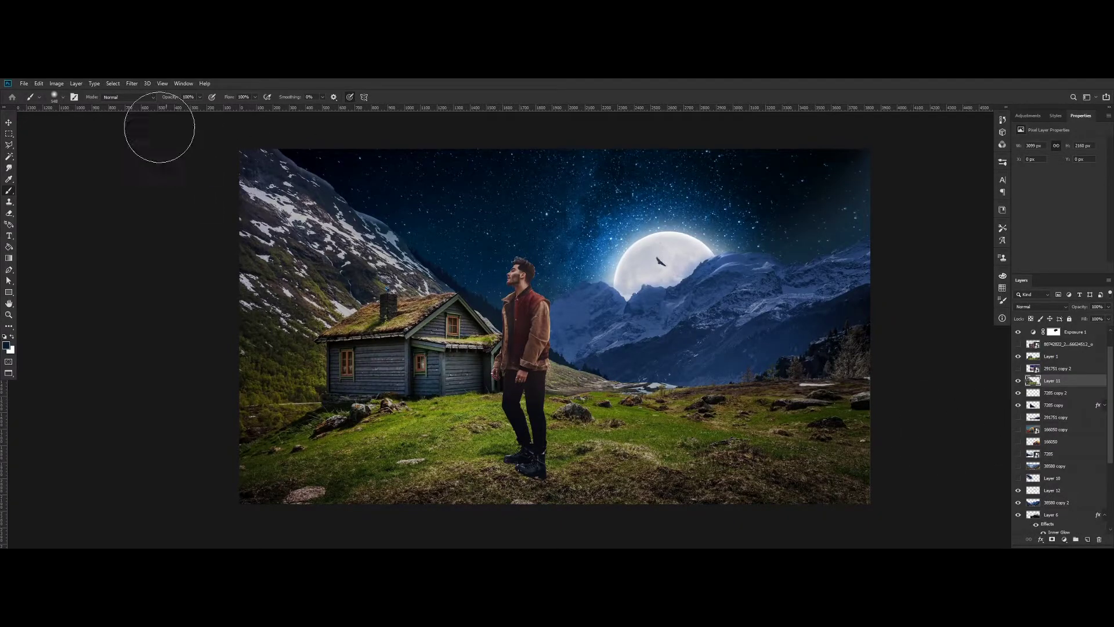
# Colorize the mountain on Layer 11 blue with a Hue/Saturation adjustment clipped to that layer
pyautogui.click(132, 83)
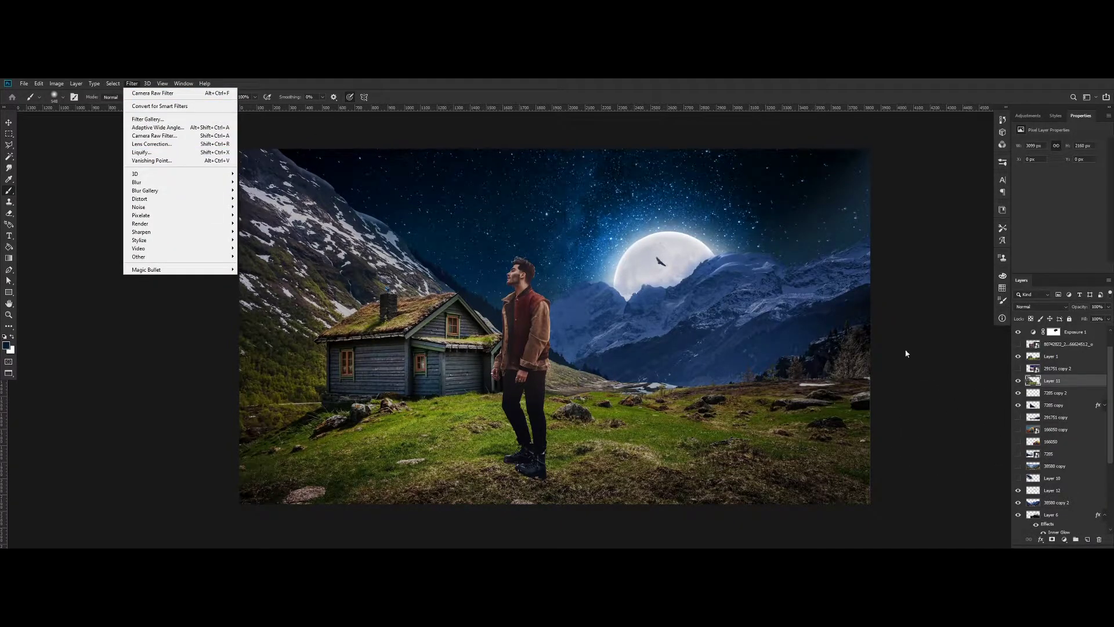
pyautogui.click(1053, 381)
pyautogui.click(1026, 116)
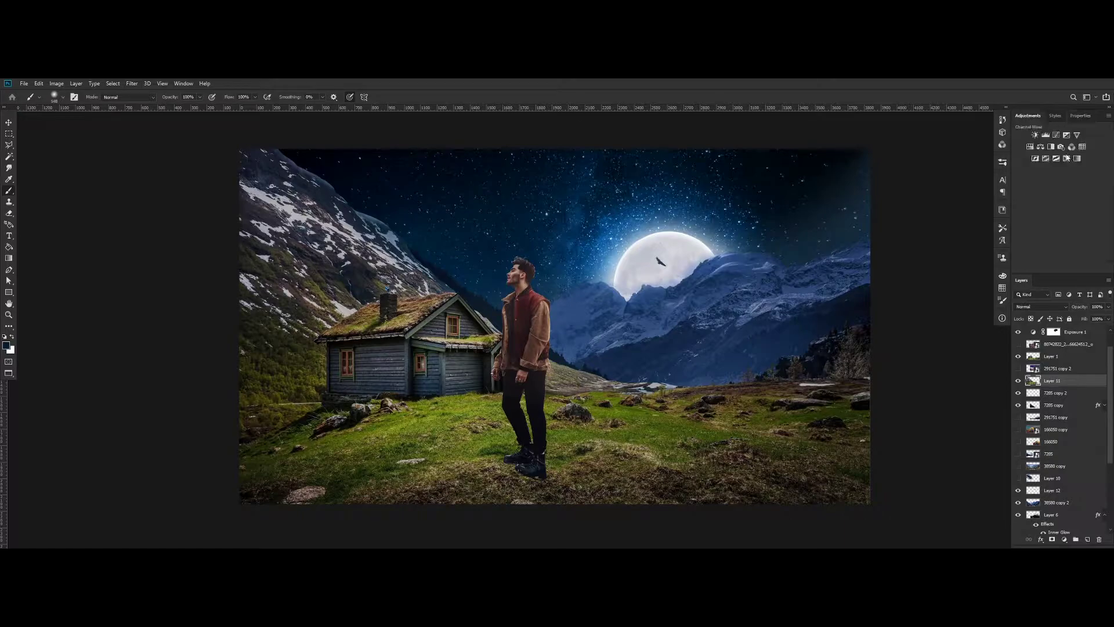
pyautogui.click(1030, 146)
pyautogui.click(1049, 268)
pyautogui.click(1066, 224)
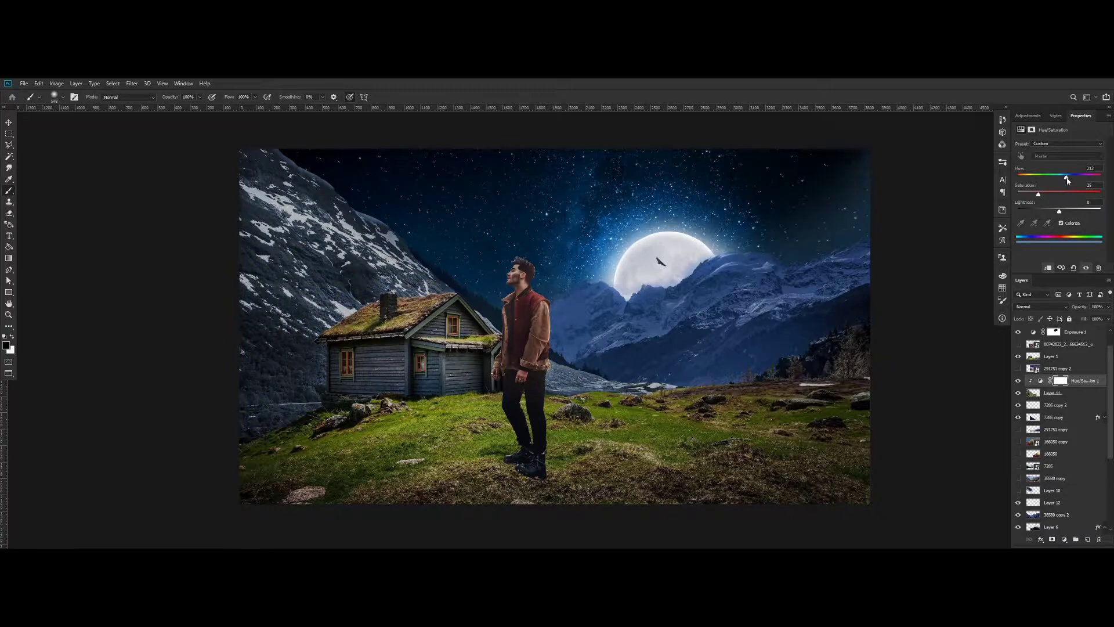
pyautogui.moveTo(1067, 180); pyautogui.dragTo(1071, 177)
pyautogui.click(1048, 309)
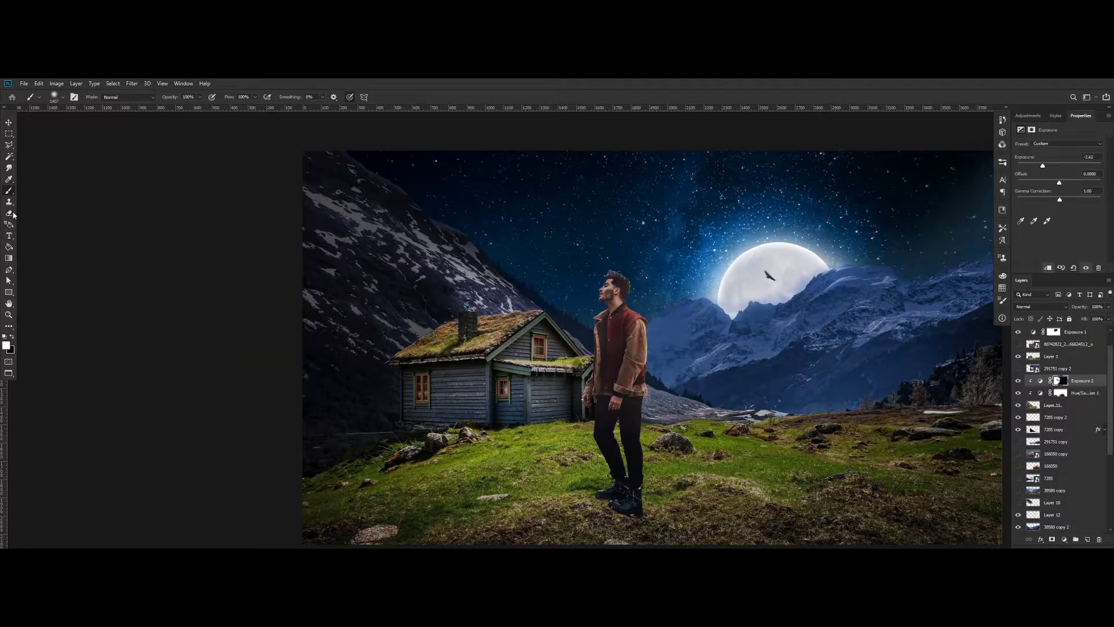
# Soften the ridge of the mountain on Layer 11 against the starry sky with a large soft Eraser
pyautogui.click(12, 215)
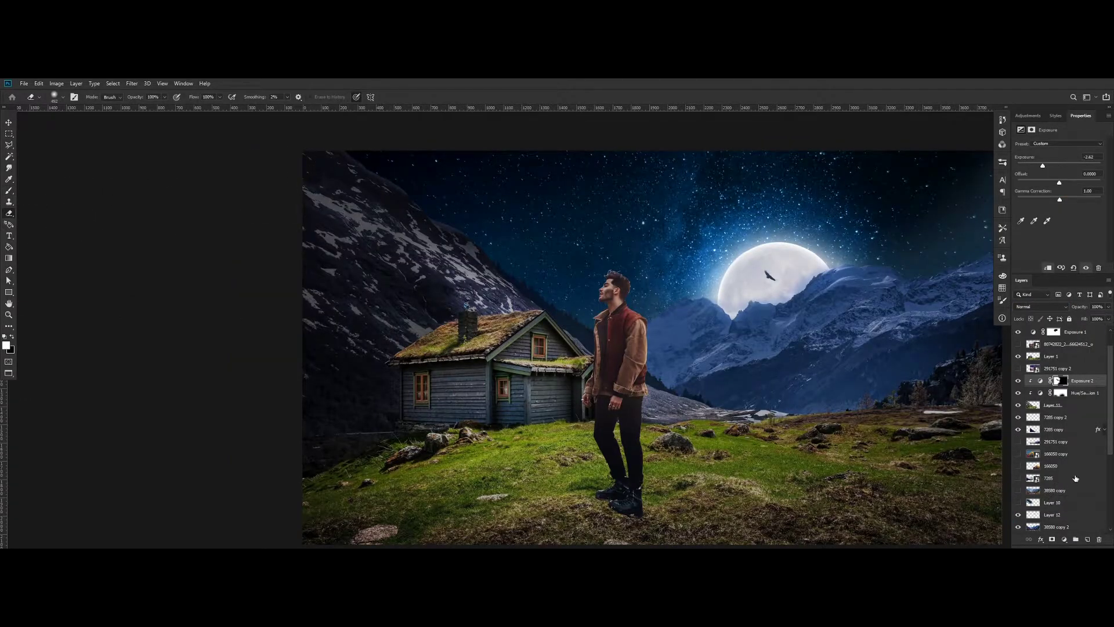
pyautogui.click(1054, 407)
pyautogui.scroll(3, 373, 168)
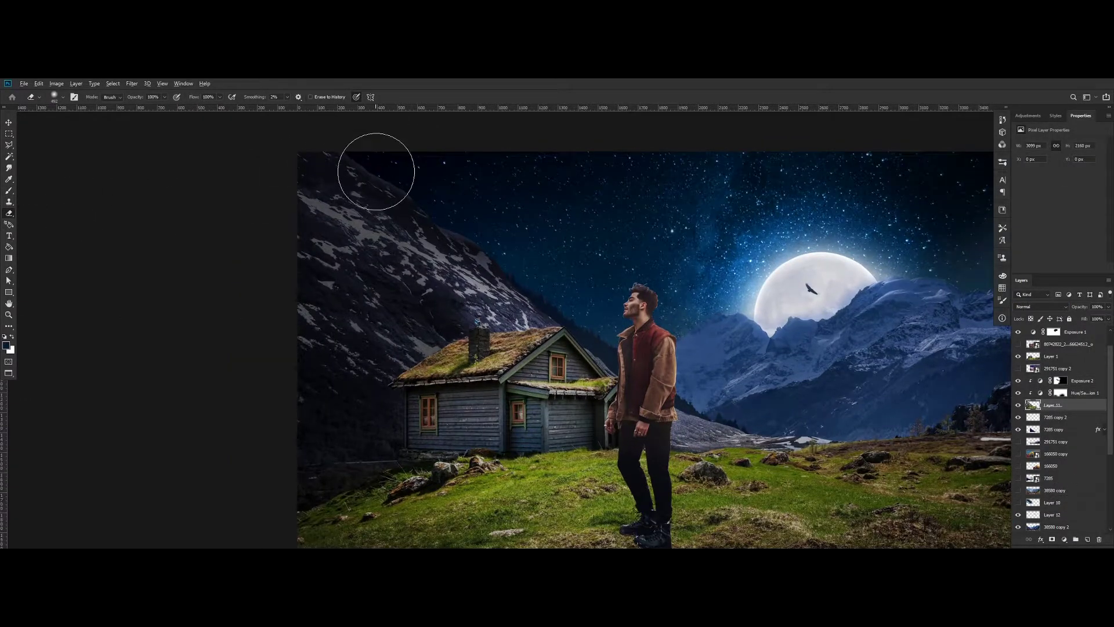
pyautogui.scroll(1, 354, 149)
pyautogui.moveTo(359, 157)
pyautogui.mouseDown()
pyautogui.moveTo(415, 179)
pyautogui.moveTo(473, 235)
pyautogui.mouseUp()
pyautogui.moveTo(583, 282)
pyautogui.mouseDown()
pyautogui.moveTo(524, 260)
pyautogui.moveTo(581, 302)
pyautogui.moveTo(556, 293)
pyautogui.moveTo(585, 302)
pyautogui.moveTo(543, 287)
pyautogui.moveTo(498, 248)
pyautogui.mouseUp()
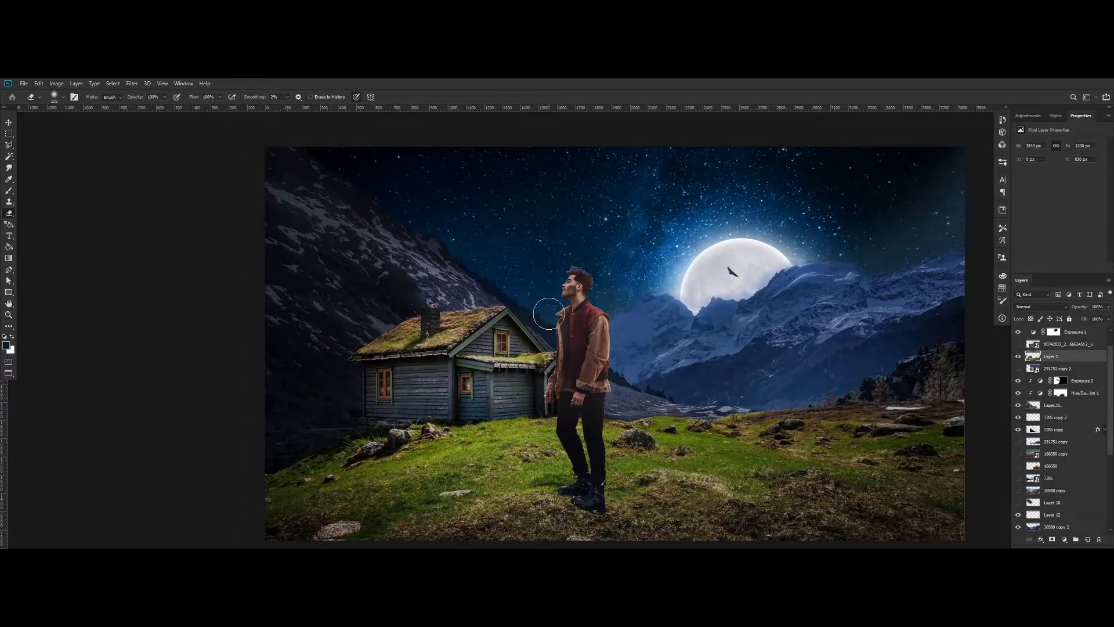
# Darken the cabin and grassy hillside with an Exposure adjustment clipped to Layer 1
pyautogui.scroll(-2, 549, 314)
pyautogui.scroll(2, 549, 314)
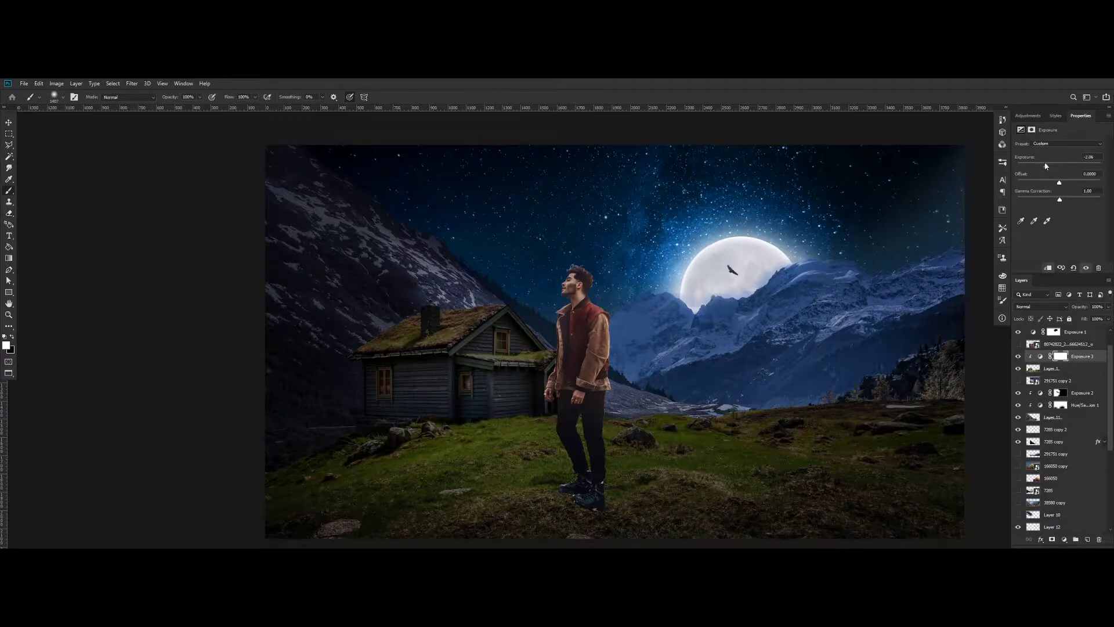
pyautogui.moveTo(1047, 166); pyautogui.dragTo(1039, 166)
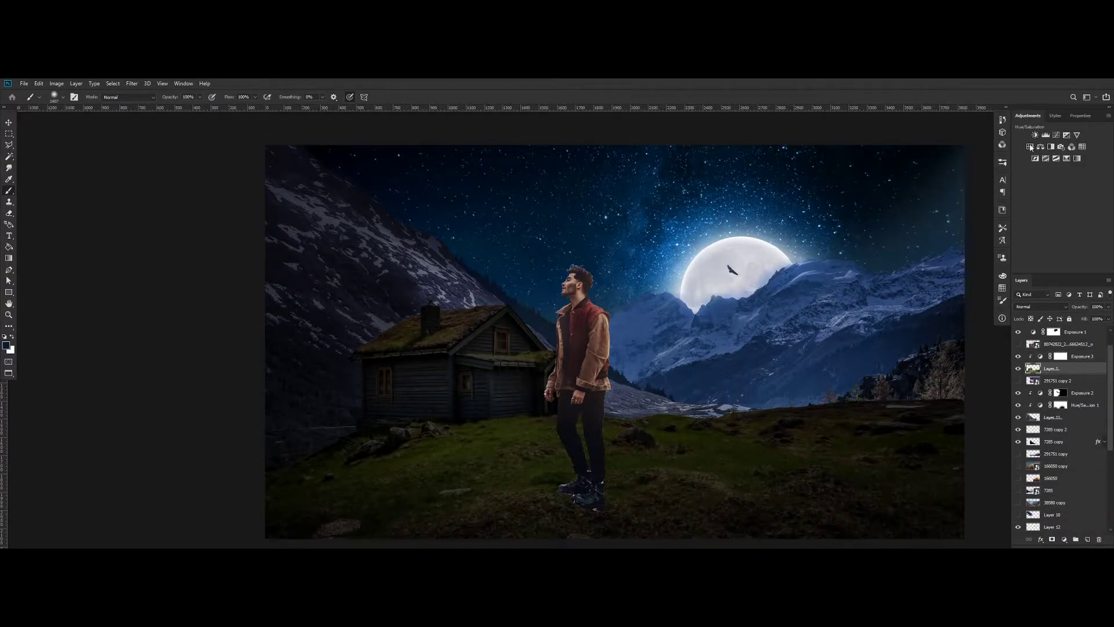
# Colorize the cabin hillside blue with a clipped Hue/Saturation adjustment at hue 217 and slightly lower that adjustment's opacity
pyautogui.click(1061, 223)
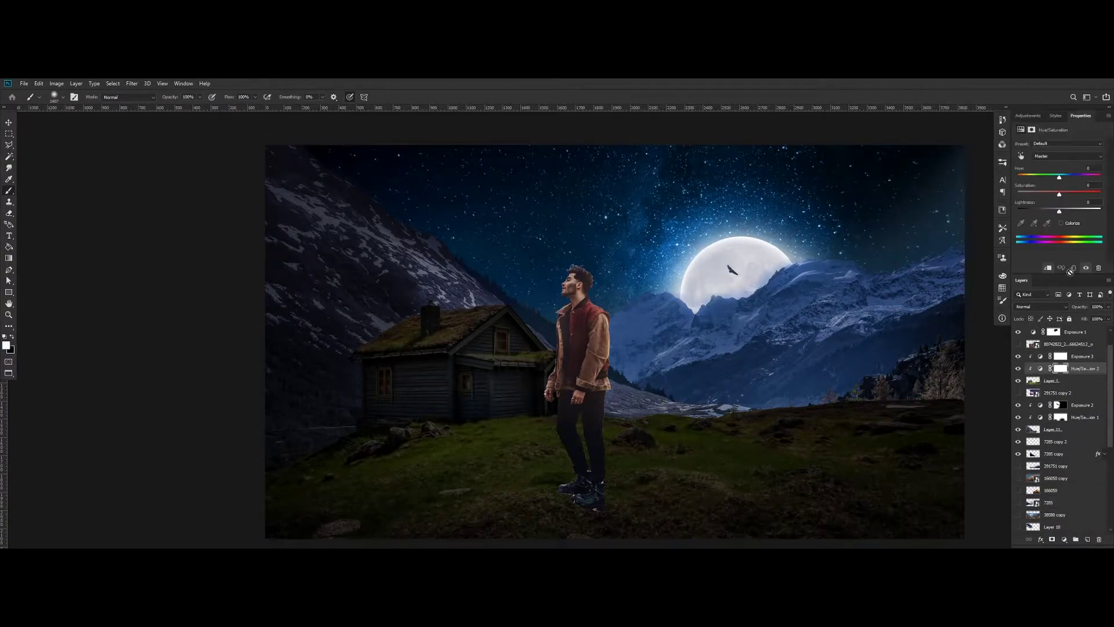
pyautogui.click(1067, 177)
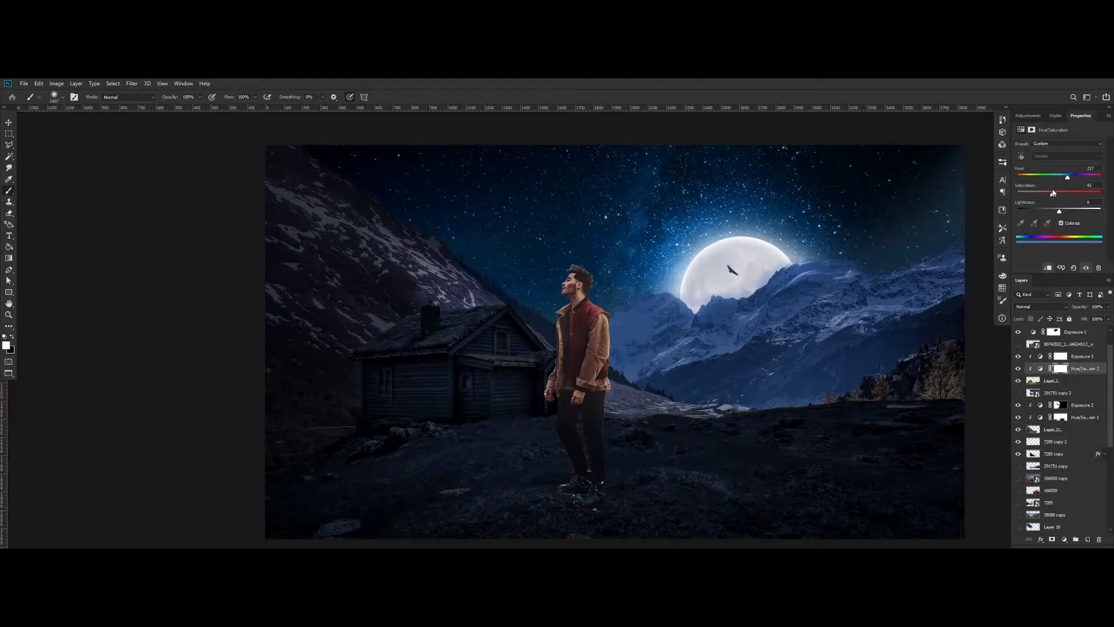
pyautogui.click(1109, 306)
pyautogui.moveTo(1105, 318); pyautogui.dragTo(1097, 318)
# Paint white over the cabin's grass roof on the black Exposure 4 mask to darken it
pyautogui.scroll(2, 525, 276)
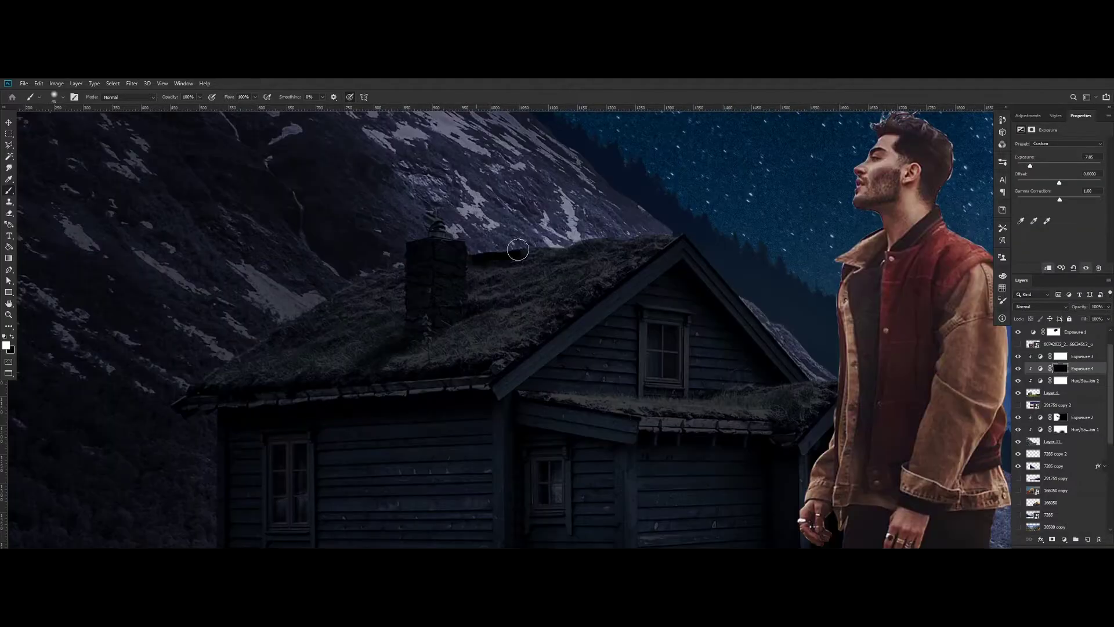
pyautogui.moveTo(515, 249)
pyautogui.mouseDown()
pyautogui.moveTo(650, 241)
pyautogui.moveTo(486, 349)
pyautogui.moveTo(377, 357)
pyautogui.moveTo(391, 285)
pyautogui.moveTo(541, 315)
pyautogui.mouseUp()
pyautogui.click(9, 213)
pyautogui.click(8, 190)
pyautogui.scroll(2, 401, 275)
# Reduce the brush size and darken the chimney and the stones on its top on the Exposure 4 mask
pyautogui.rightClick(405, 298)
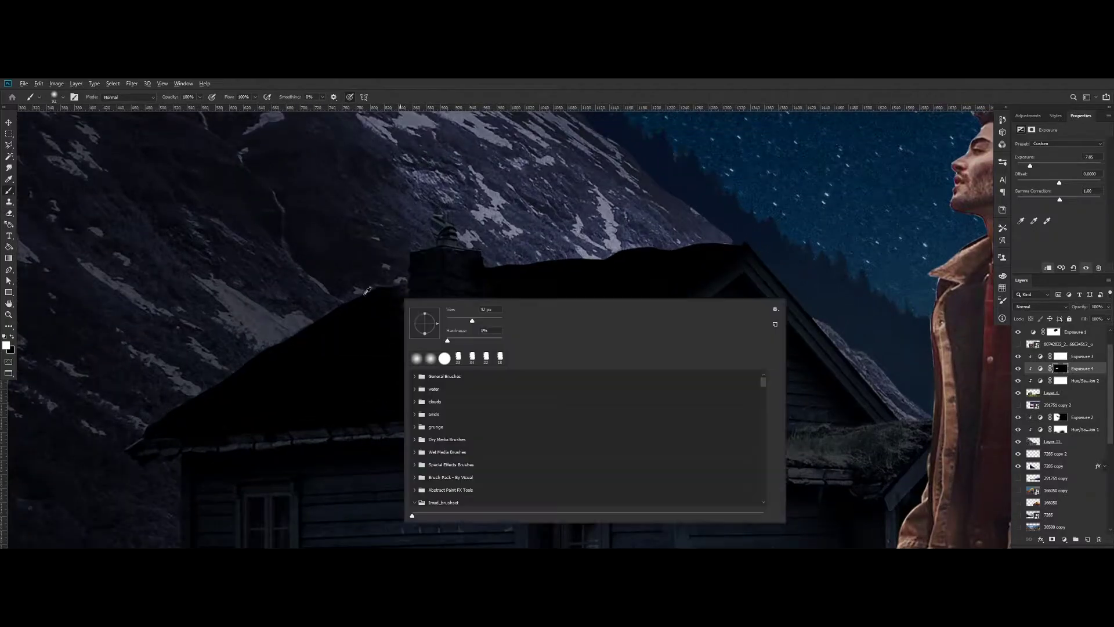
pyautogui.moveTo(473, 319); pyautogui.dragTo(455, 319)
pyautogui.scroll(6, 401, 276)
pyautogui.keyDown('alt'); pyautogui.rightClick(408, 274); pyautogui.keyUp('alt')
pyautogui.moveTo(414, 284); pyautogui.dragTo(403, 390)
pyautogui.moveTo(500, 385)
pyautogui.mouseDown()
pyautogui.moveTo(440, 408)
pyautogui.moveTo(509, 330)
pyautogui.mouseUp()
pyautogui.keyDown('alt'); pyautogui.rightClick(450, 190); pyautogui.keyUp('alt')
pyautogui.moveTo(462, 162); pyautogui.dragTo(480, 200)
# Erase the excess darkening along the roof ridge beside the chimney on the Exposure 4 mask
pyautogui.press('e')
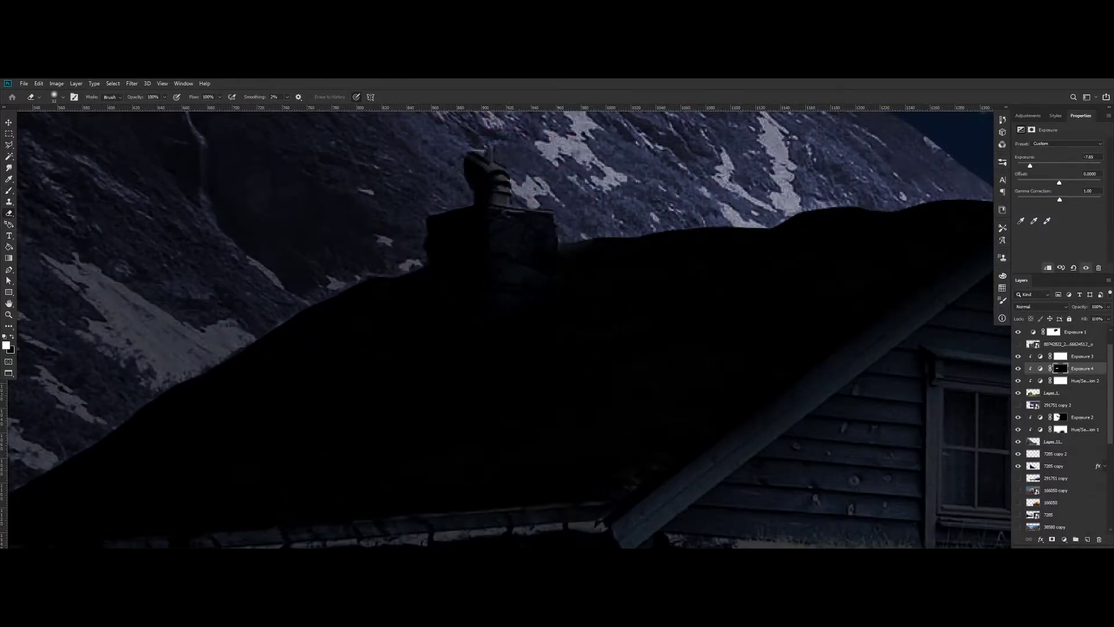
pyautogui.moveTo(691, 200); pyautogui.dragTo(948, 173)
pyautogui.scroll(-8, 795, 186)
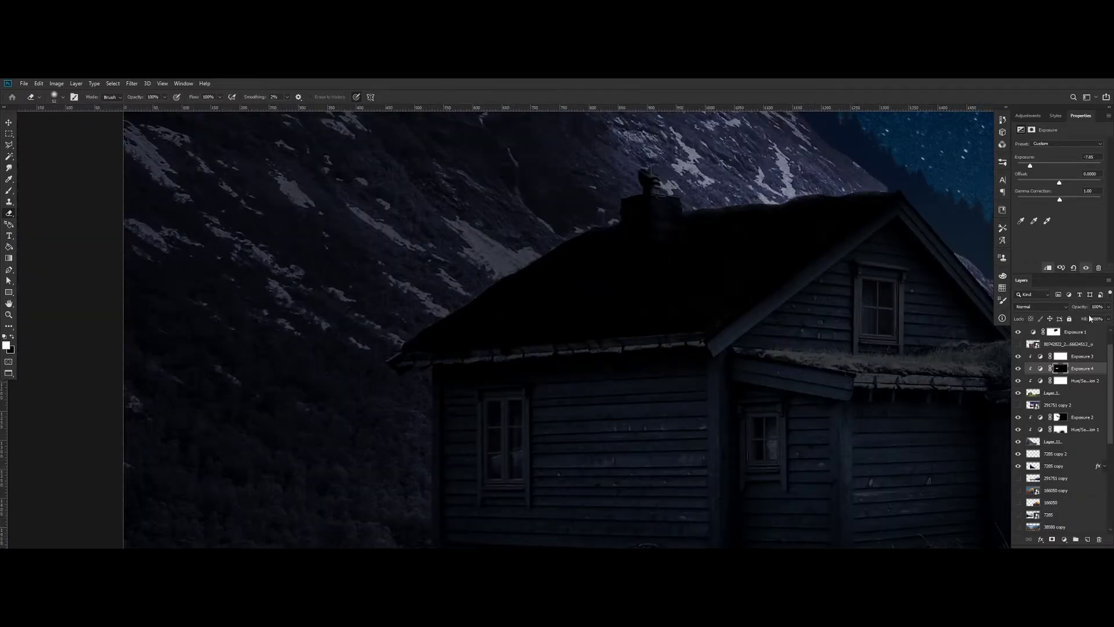
pyautogui.scroll(-10, 685, 189)
pyautogui.press('b')
pyautogui.scroll(5, 801, 250)
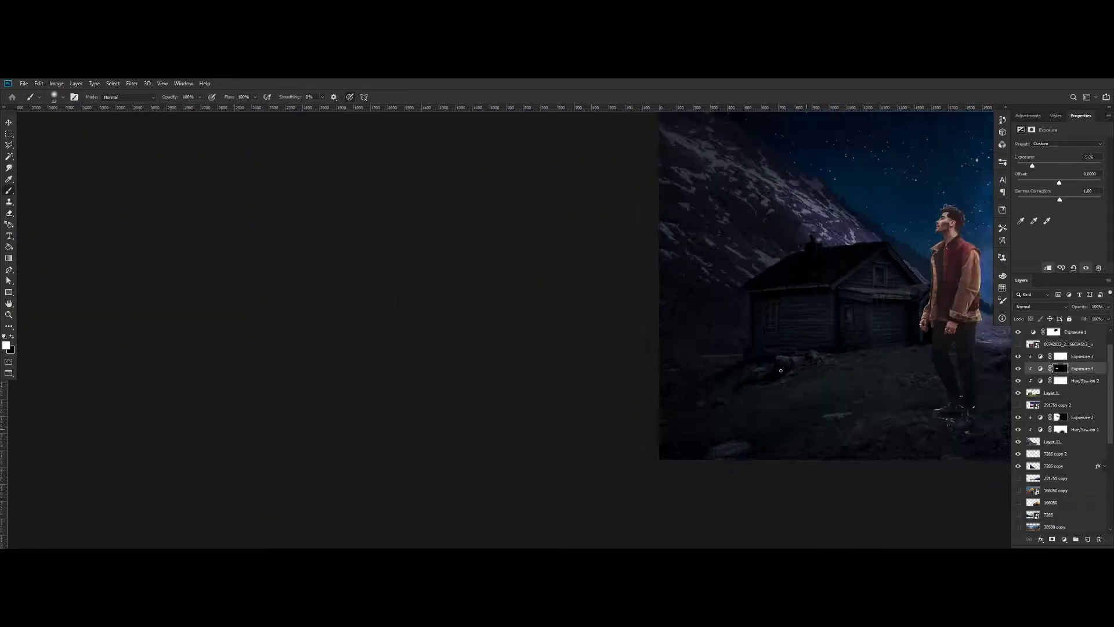
pyautogui.click(8, 303)
pyautogui.moveTo(987, 321); pyautogui.dragTo(697, 330)
pyautogui.click(1044, 538)
pyautogui.click(1062, 455)
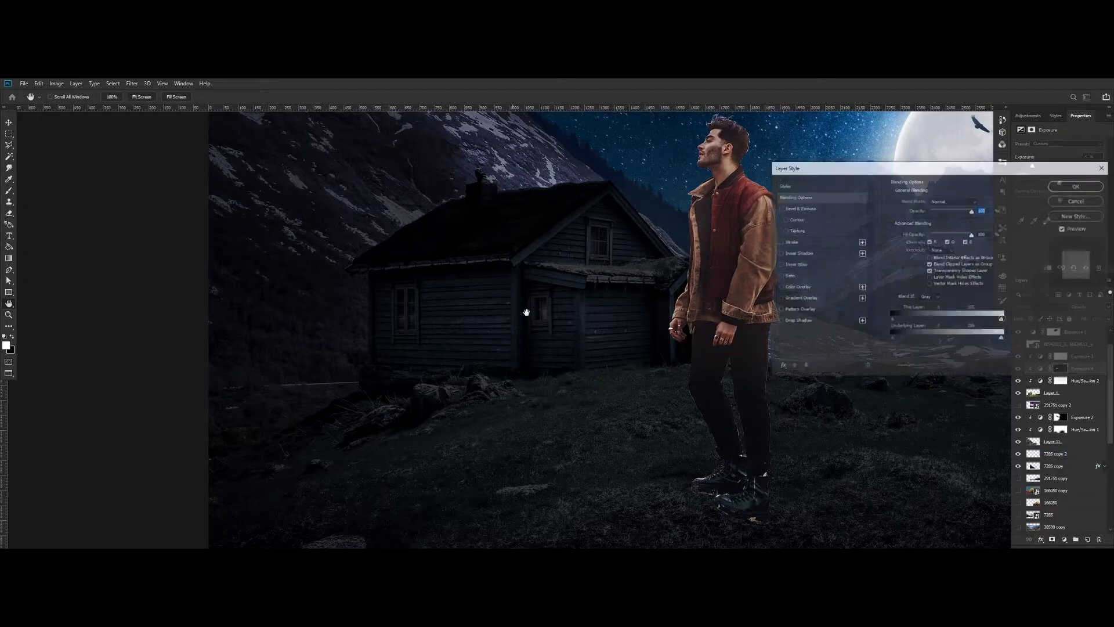
pyautogui.moveTo(894, 338); pyautogui.dragTo(921, 336)
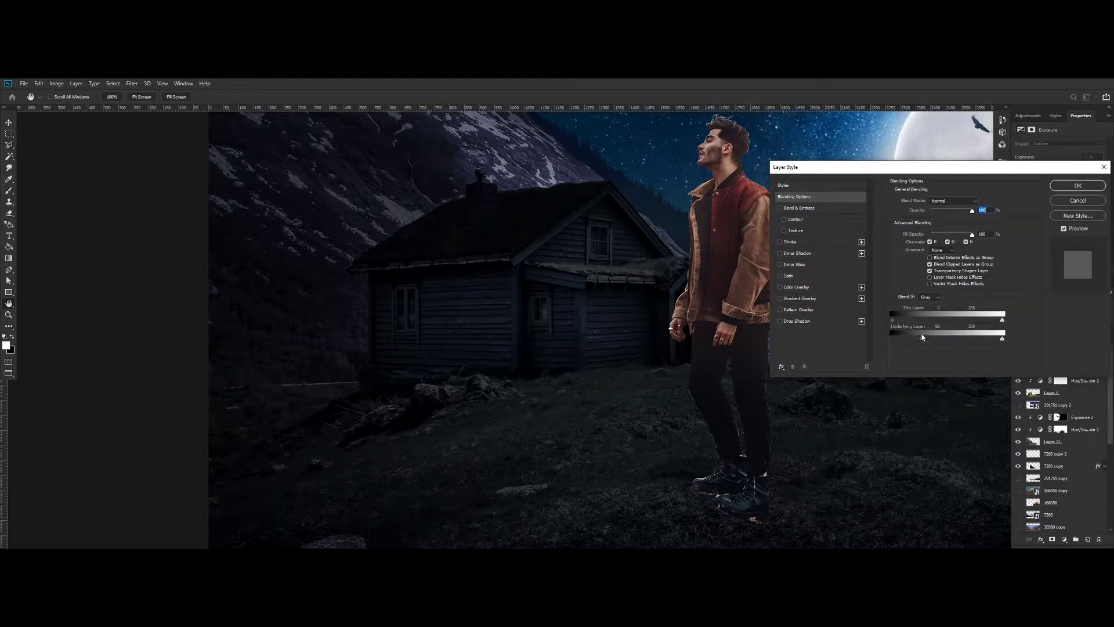
pyautogui.moveTo(922, 317); pyautogui.dragTo(979, 314)
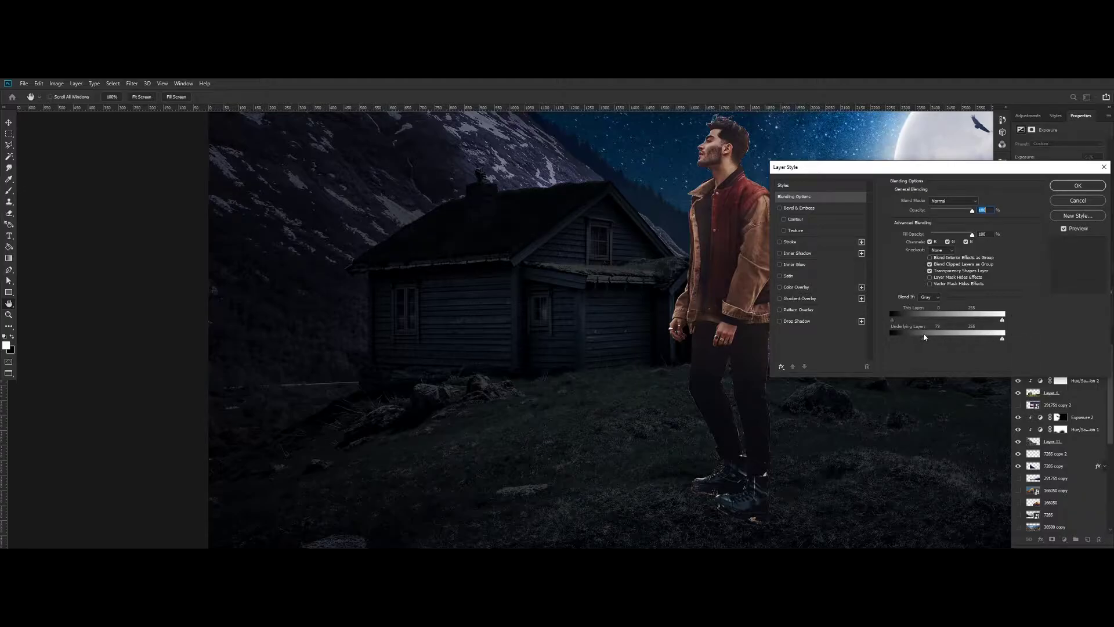
pyautogui.click(1078, 200)
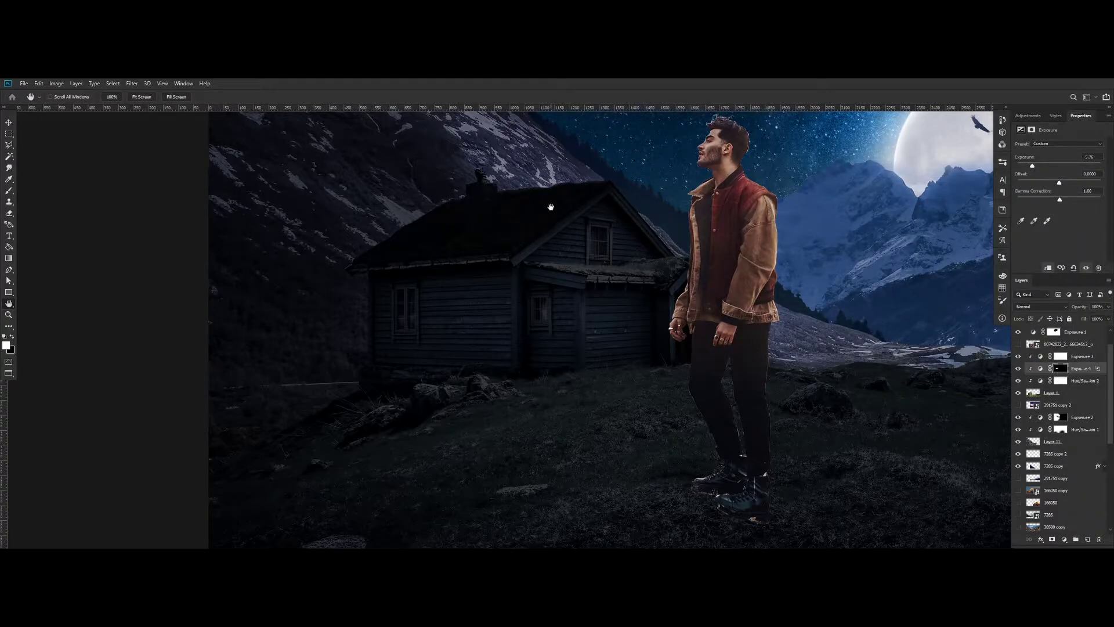
# Split the black Underlying Layer slider in Exposure 4's Blend If options to soften the darkening in the cabin's shadows
pyautogui.scroll(5, 504, 214)
pyautogui.click(1041, 540)
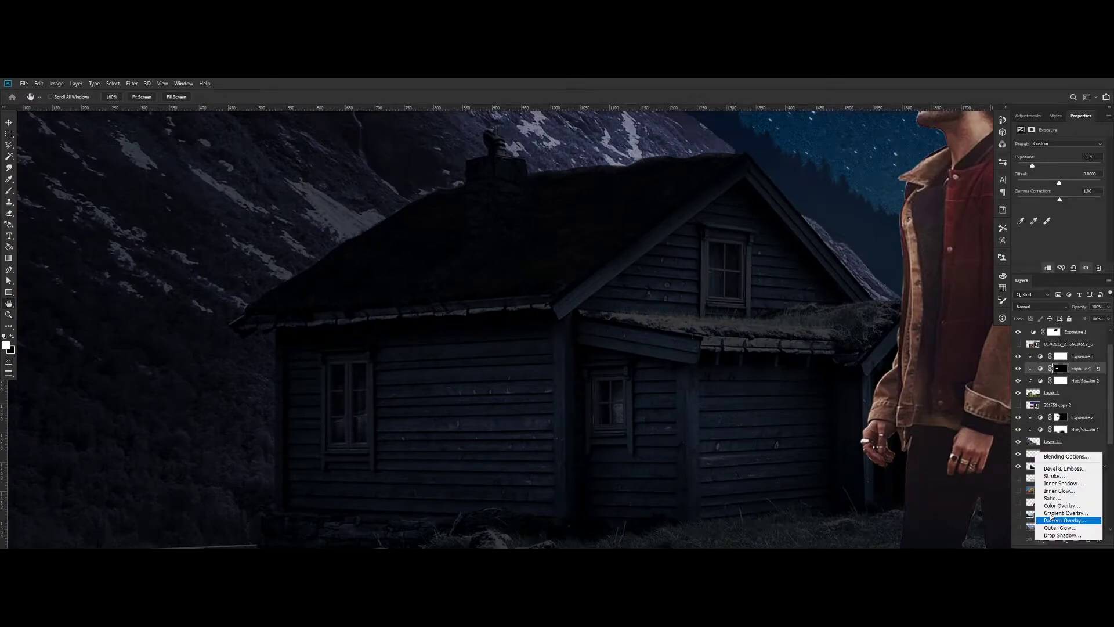
pyautogui.click(1061, 457)
pyautogui.moveTo(914, 339)
pyautogui.mouseDown()
pyautogui.moveTo(899, 338)
pyautogui.moveTo(915, 337)
pyautogui.mouseUp()
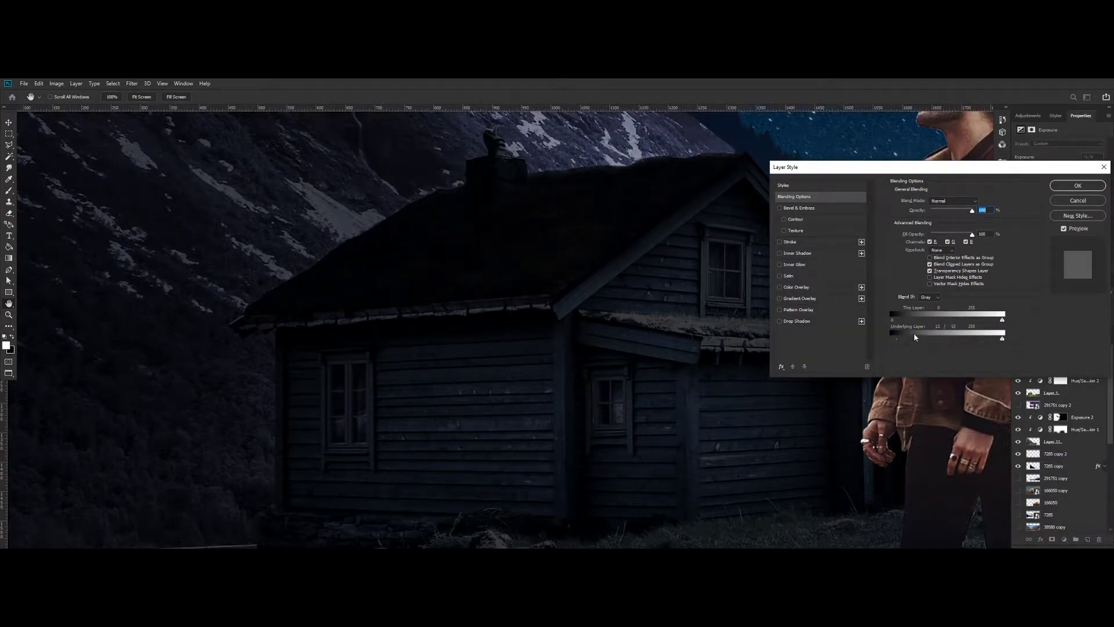
pyautogui.click(1078, 187)
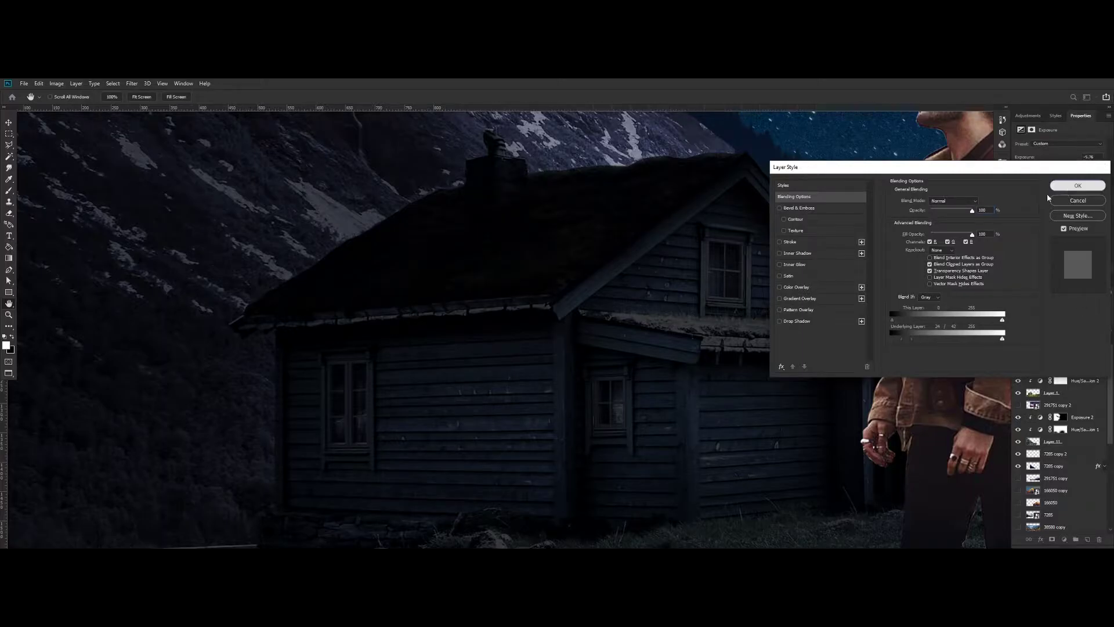
# Paint white over the cabin's long side wall, stone base and adjoining rocks on the Exposure 4 mask to darken them
pyautogui.scroll(-5, 507, 191)
pyautogui.scroll(5, 498, 238)
pyautogui.scroll(1, 432, 226)
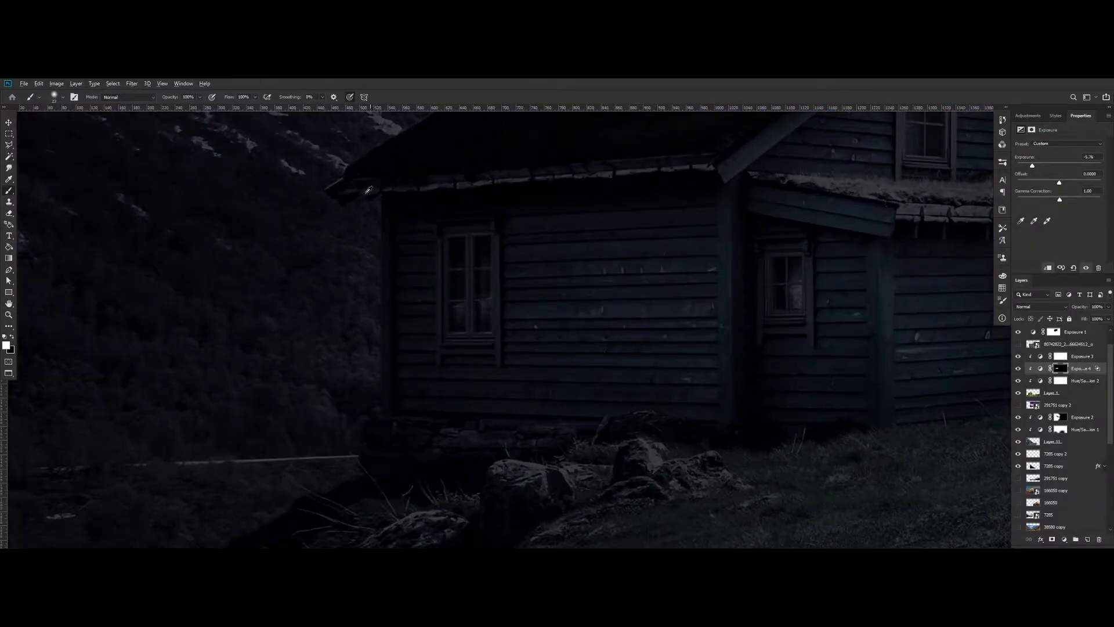
pyautogui.moveTo(418, 209)
pyautogui.mouseDown()
pyautogui.moveTo(487, 224)
pyautogui.moveTo(711, 437)
pyautogui.moveTo(399, 378)
pyautogui.mouseUp()
pyautogui.moveTo(370, 459)
pyautogui.mouseDown()
pyautogui.moveTo(573, 423)
pyautogui.moveTo(463, 487)
pyautogui.mouseUp()
pyautogui.moveTo(525, 511)
pyautogui.mouseDown()
pyautogui.moveTo(589, 438)
pyautogui.moveTo(614, 493)
pyautogui.moveTo(585, 451)
pyautogui.moveTo(783, 443)
pyautogui.moveTo(836, 401)
pyautogui.moveTo(760, 210)
pyautogui.moveTo(819, 370)
pyautogui.moveTo(812, 339)
pyautogui.moveTo(840, 214)
pyautogui.moveTo(863, 375)
pyautogui.mouseUp()
pyautogui.moveTo(525, 478); pyautogui.dragTo(436, 472)
pyautogui.scroll(-5, 544, 358)
pyautogui.press(']')
pyautogui.press(']')
pyautogui.press(']')
pyautogui.press(']')
pyautogui.press(']')
pyautogui.moveTo(511, 402)
pyautogui.mouseDown()
pyautogui.moveTo(491, 429)
pyautogui.moveTo(466, 408)
pyautogui.moveTo(524, 388)
pyautogui.moveTo(433, 421)
pyautogui.mouseUp()
pyautogui.hotkey('ctrl', 'z')
pyautogui.press(']')
pyautogui.press(']')
pyautogui.press('[')
# Darken the gable wall beside the upper window, under the right eave, on the Exposure 4 mask with a smaller brush
pyautogui.scroll(5, 705, 242)
pyautogui.press('[')
pyautogui.press('[')
pyautogui.press('[')
pyautogui.press('[')
pyautogui.press('[')
pyautogui.press('[')
pyautogui.press('[')
pyautogui.press('[')
pyautogui.moveTo(700, 231)
pyautogui.mouseDown()
pyautogui.moveTo(810, 357)
pyautogui.moveTo(683, 232)
pyautogui.moveTo(821, 346)
pyautogui.moveTo(752, 304)
pyautogui.moveTo(827, 321)
pyautogui.mouseUp()
pyautogui.moveTo(827, 321)
pyautogui.mouseDown()
pyautogui.moveTo(787, 305)
pyautogui.moveTo(756, 236)
pyautogui.mouseUp()
# Erase the excess darkening around the gable's roof edge and the upper window on the Exposure 4 mask
pyautogui.press('e')
pyautogui.press('[')
pyautogui.press('[')
pyautogui.press('[')
pyautogui.press('[')
pyautogui.press('[')
pyautogui.moveTo(715, 175)
pyautogui.mouseDown()
pyautogui.moveTo(792, 244)
pyautogui.moveTo(871, 356)
pyautogui.mouseUp()
pyautogui.moveTo(610, 215)
pyautogui.mouseDown()
pyautogui.moveTo(692, 161)
pyautogui.moveTo(671, 207)
pyautogui.moveTo(482, 350)
pyautogui.mouseUp()
pyautogui.hotkey('ctrl', 'z')
pyautogui.press('[')
pyautogui.press('[')
pyautogui.moveTo(709, 177)
pyautogui.mouseDown()
pyautogui.moveTo(883, 363)
pyautogui.moveTo(726, 382)
pyautogui.moveTo(784, 404)
pyautogui.mouseUp()
# Enlarge the eraser and remove the darkening from the grass on the cabin's lower porch roof
pyautogui.click(9, 190)
pyautogui.press('[')
pyautogui.click(9, 213)
pyautogui.press(']')
pyautogui.press(']')
pyautogui.press(']')
pyautogui.press(']')
pyautogui.moveTo(715, 383); pyautogui.dragTo(839, 404)
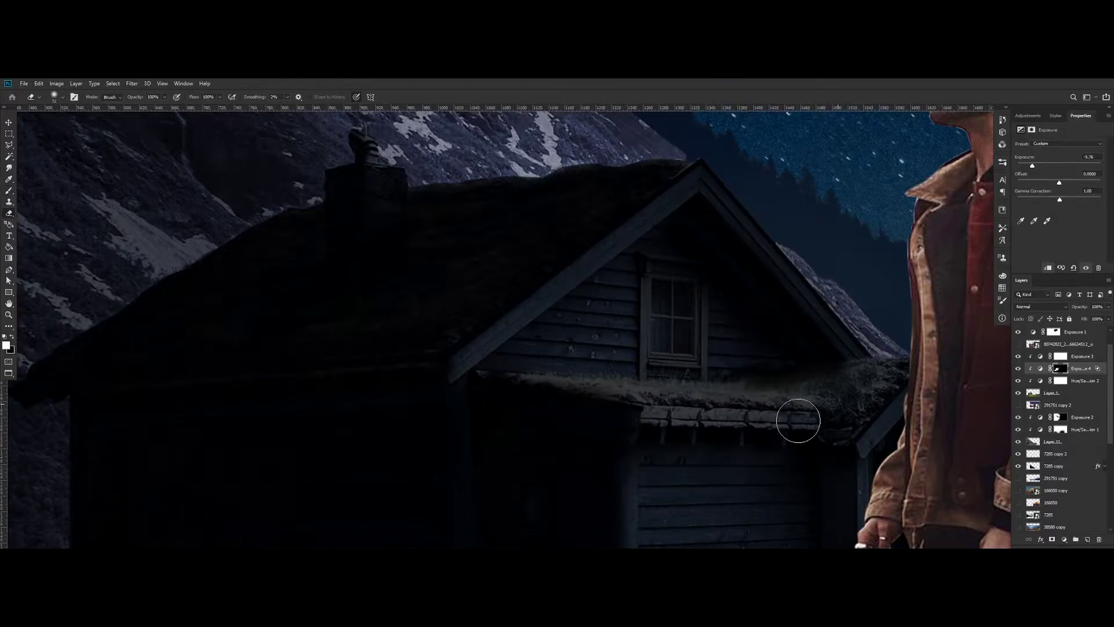
# Paint a shadow over the right part of the plank wall below the porch roof on the Exposure 4 mask
pyautogui.click(9, 190)
pyautogui.moveTo(760, 465)
pyautogui.mouseDown()
pyautogui.moveTo(795, 477)
pyautogui.moveTo(790, 499)
pyautogui.mouseUp()
pyautogui.scroll(-3, 690, 380)
pyautogui.scroll(-2, 761, 493)
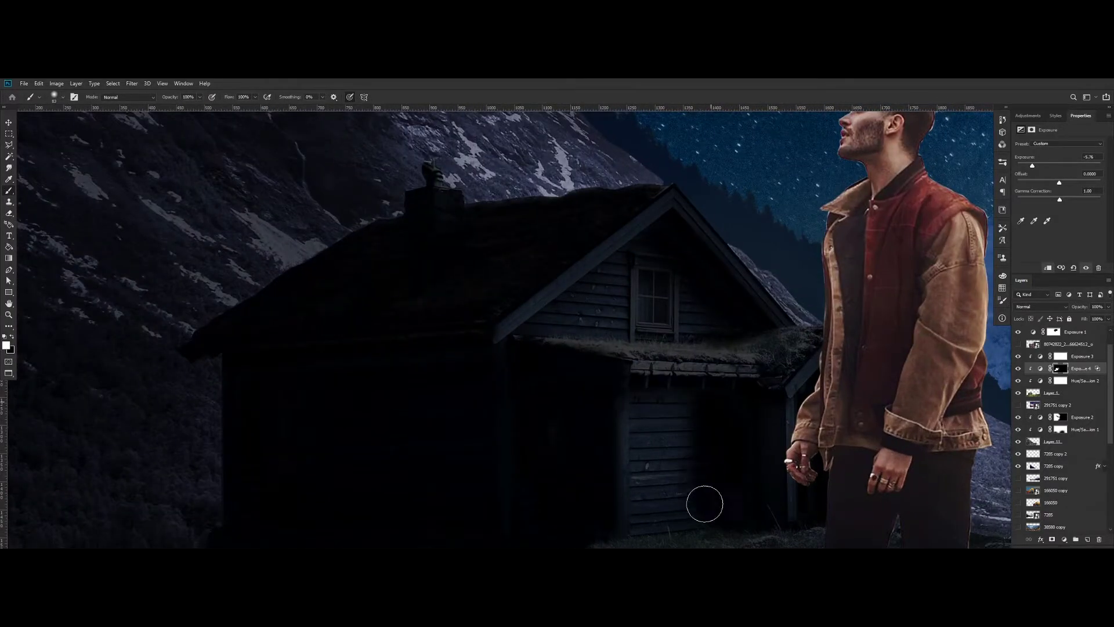
# Shrink the eraser and lift the darkening along the vertical corner post of the porch wall
pyautogui.press('e')
pyautogui.scroll(-2, 673, 484)
pyautogui.scroll(5, 667, 464)
pyautogui.press('[')
pyautogui.press('[')
pyautogui.press('[')
pyautogui.press('[')
pyautogui.press('[')
pyautogui.press('[')
pyautogui.press('[')
pyautogui.press('[')
pyautogui.press('[')
pyautogui.press('[')
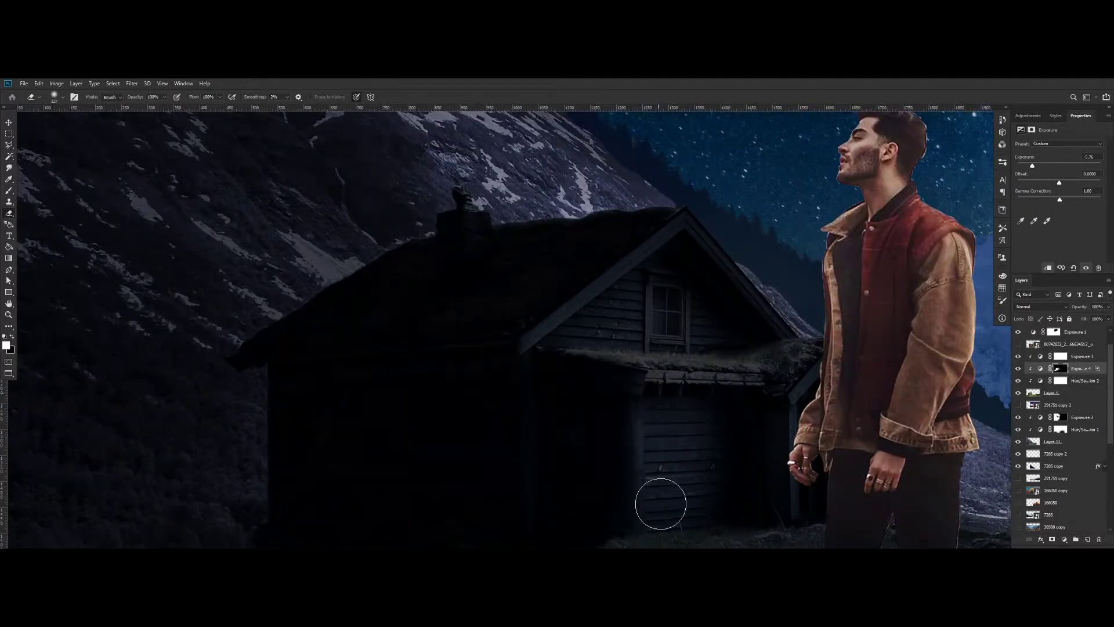
pyautogui.scroll(3, 641, 533)
pyautogui.moveTo(642, 535); pyautogui.dragTo(644, 312)
# Paint a crisp shadow along the corner post's left edge on the Exposure 4 mask and clean up the spill on the grass
pyautogui.click(9, 191)
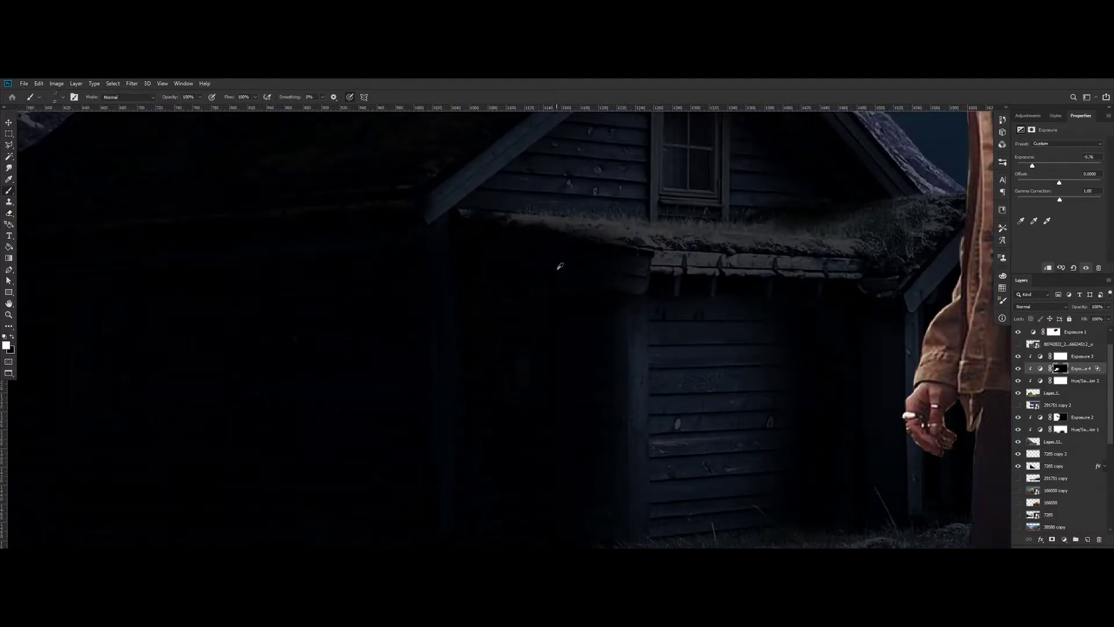
pyautogui.scroll(-3, 621, 464)
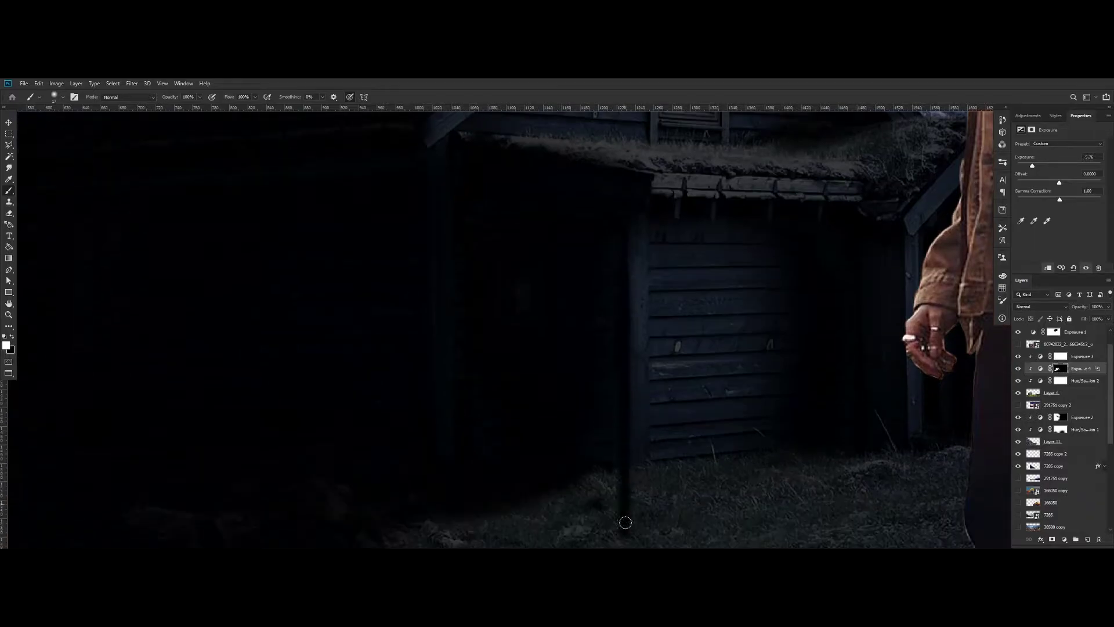
pyautogui.press('e')
pyautogui.scroll(-3, 612, 529)
pyautogui.press('b')
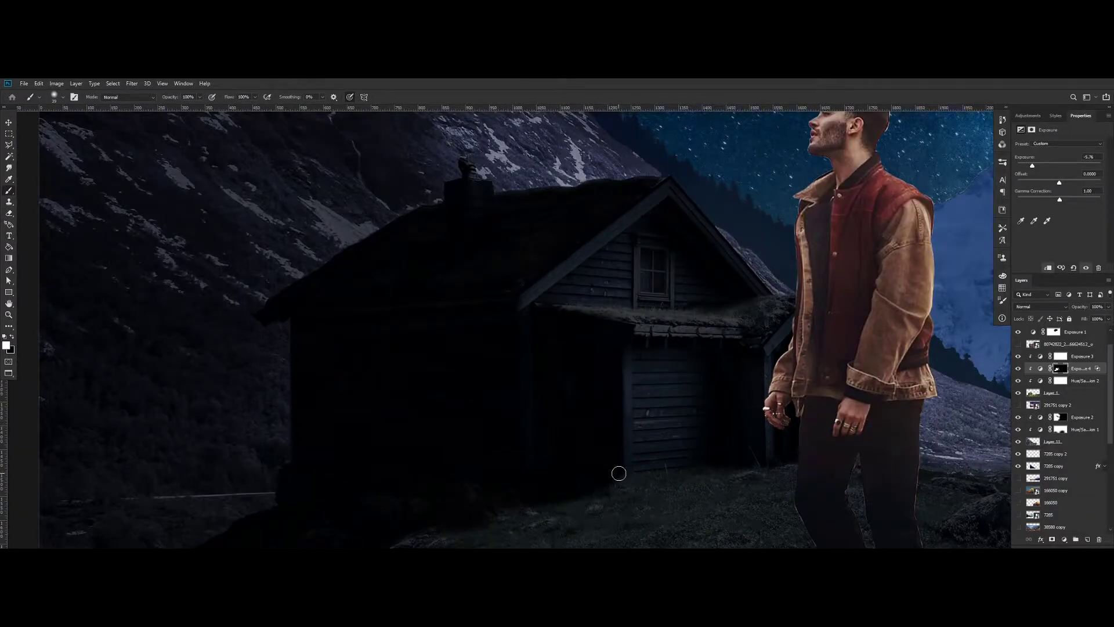
# Raise the Exposure 4 adjustment's exposure slightly to lighten the darkened cabin
pyautogui.scroll(-3, 438, 532)
pyautogui.click(9, 213)
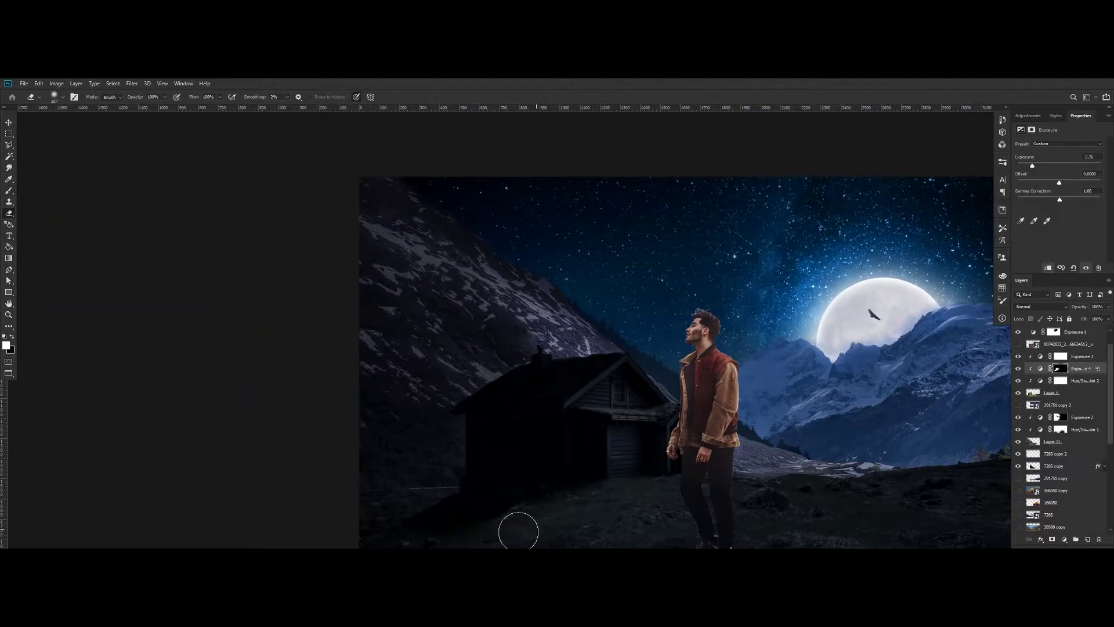
pyautogui.scroll(-5, 592, 481)
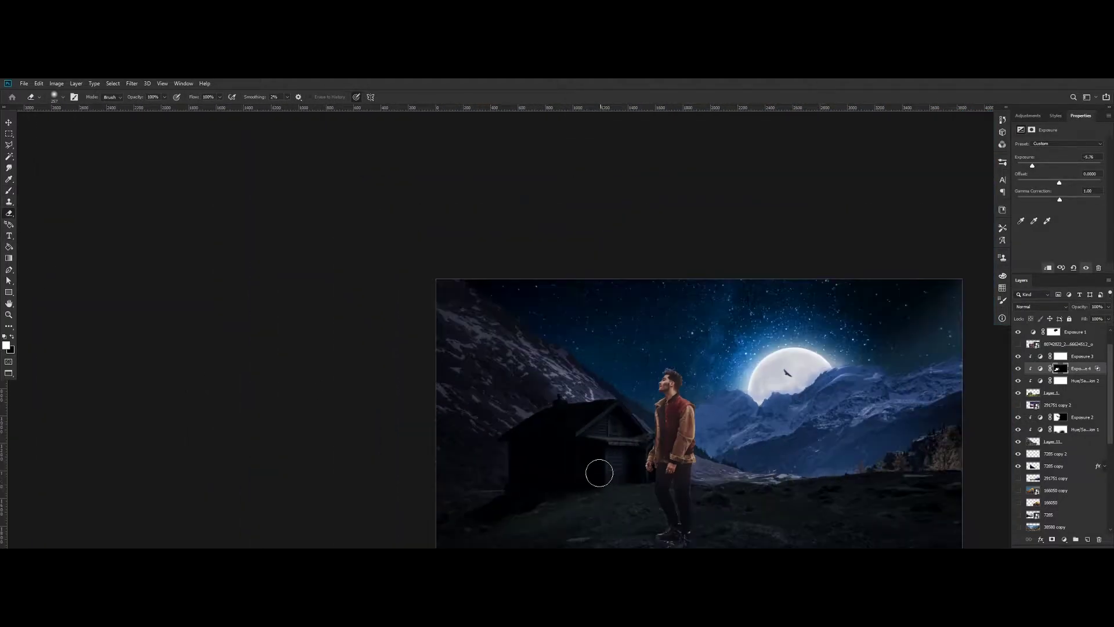
pyautogui.scroll(4, 625, 410)
pyautogui.scroll(2, 624, 415)
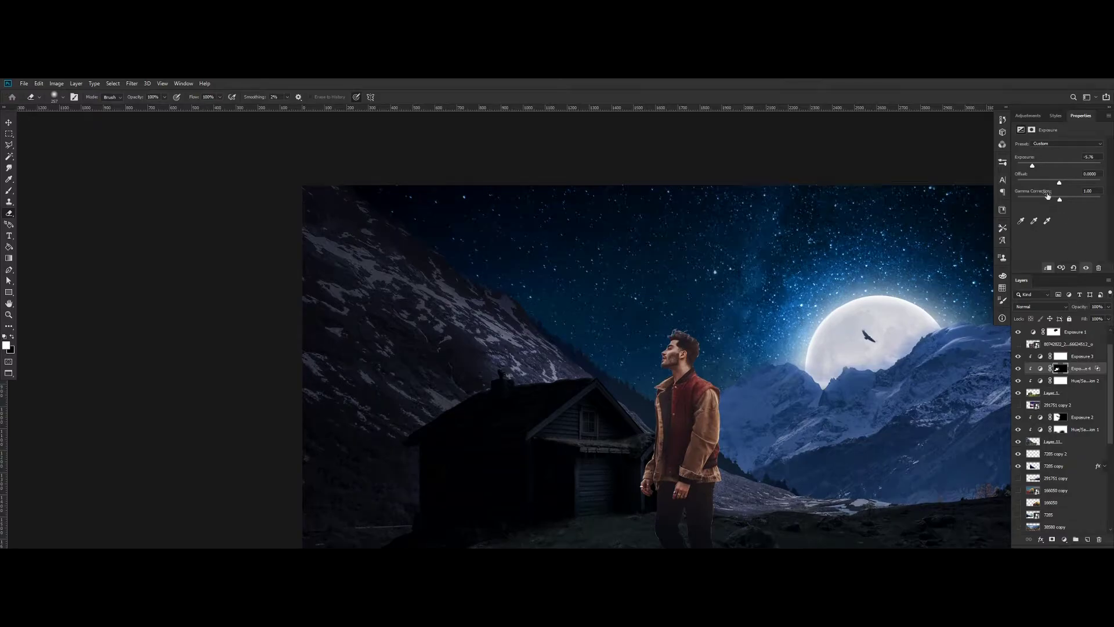
pyautogui.press('v')
pyautogui.click(8, 134)
pyautogui.click(10, 303)
pyautogui.moveTo(902, 397); pyautogui.dragTo(860, 316)
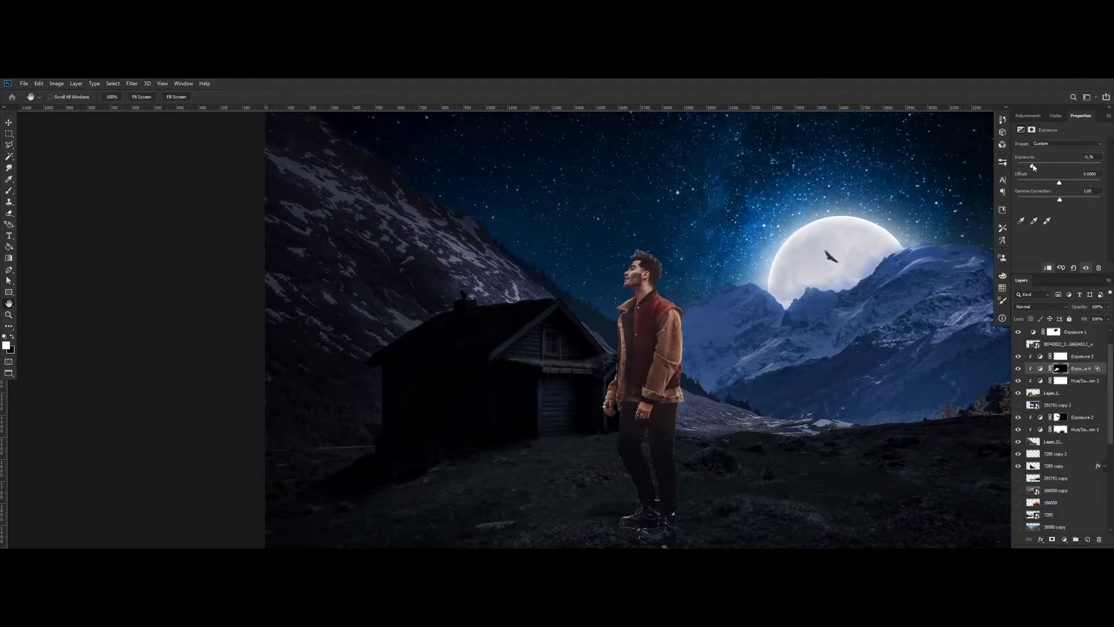
pyautogui.moveTo(1027, 166); pyautogui.dragTo(1038, 167)
pyautogui.scroll(1, 555, 299)
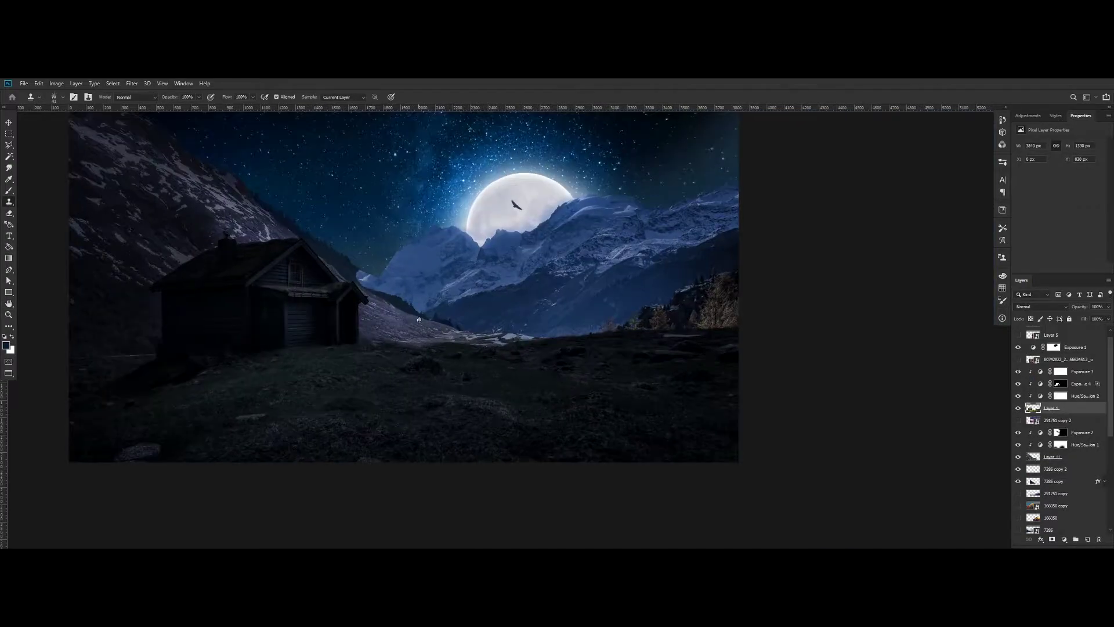
# Add a clipped Hue/Saturation adjustment above the cabin layer, colorized at hue 217 and saturation 100, with raised lightness
pyautogui.click(8, 133)
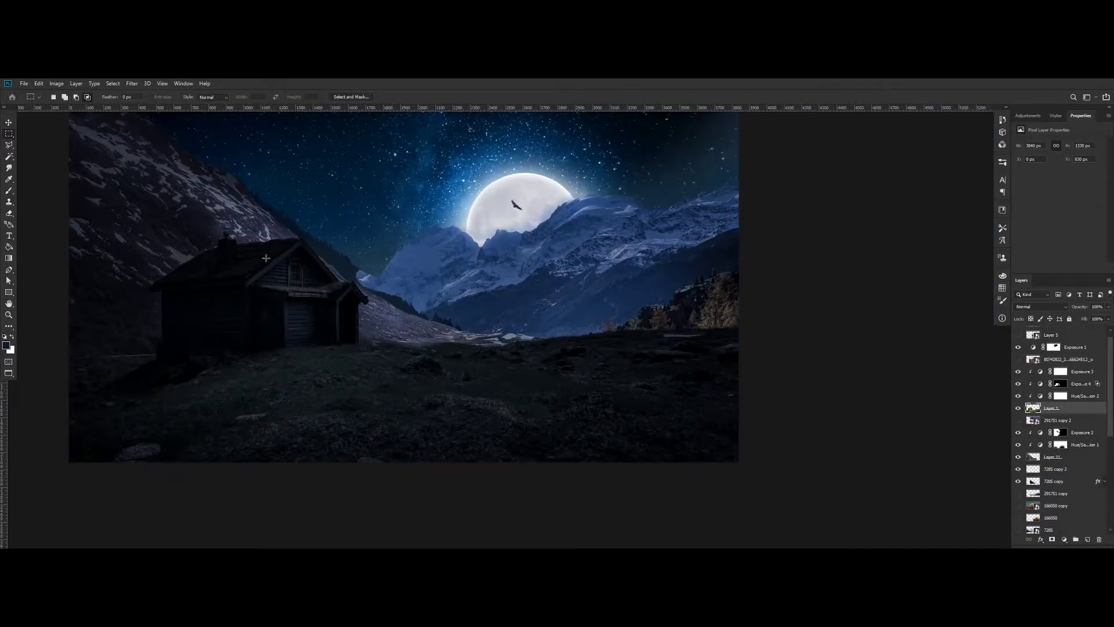
pyautogui.scroll(1, 266, 258)
pyautogui.press('b')
pyautogui.click(1027, 116)
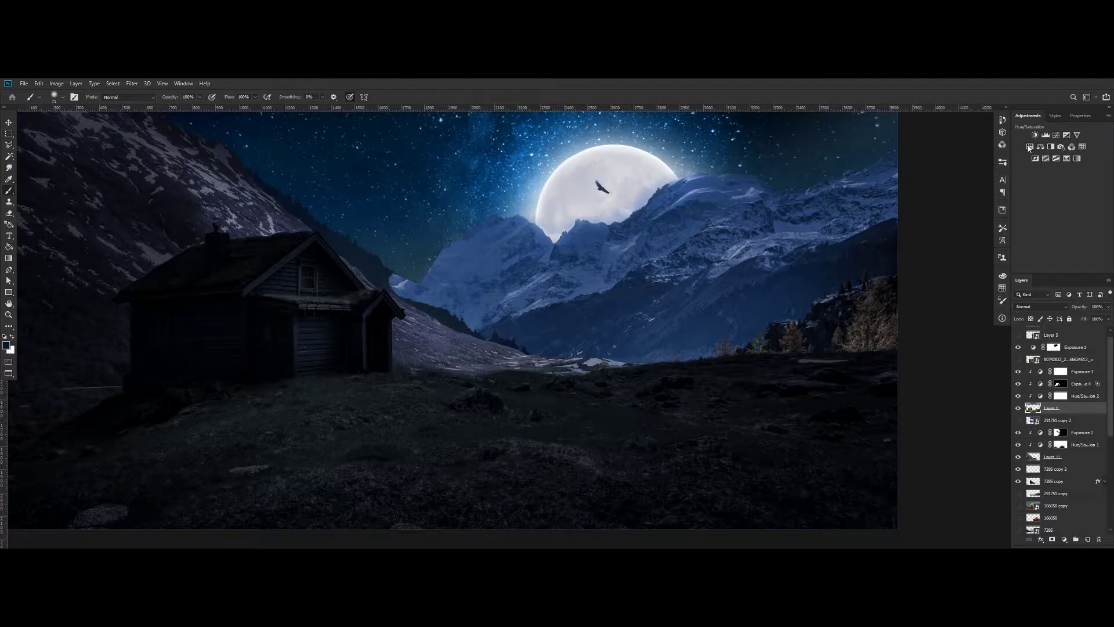
pyautogui.click(1029, 147)
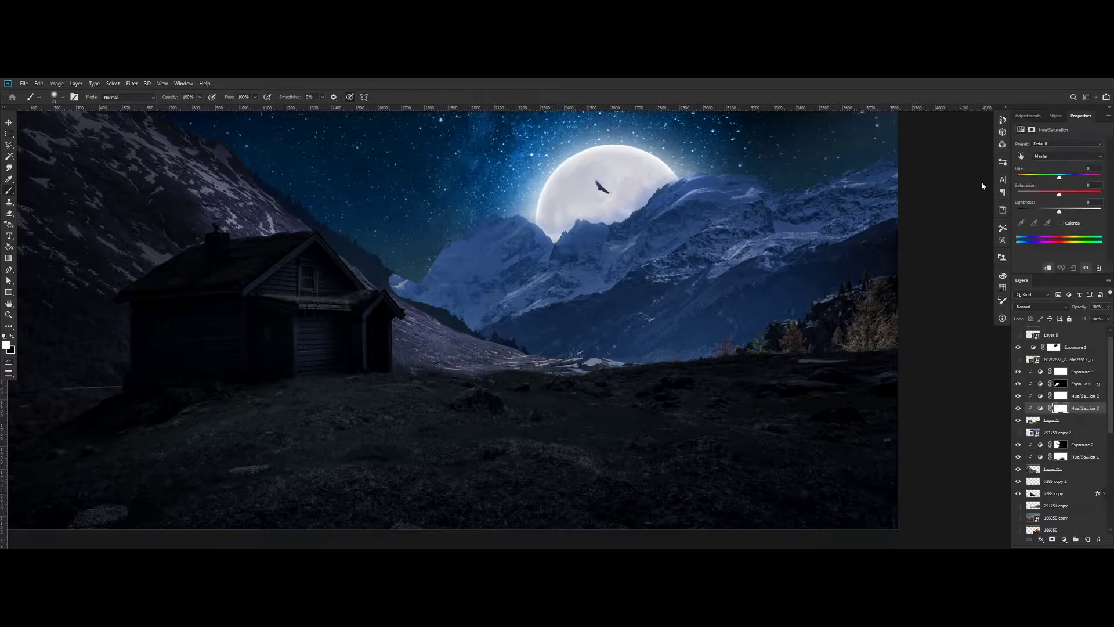
pyautogui.click(1061, 223)
pyautogui.moveTo(1065, 176)
pyautogui.mouseDown()
pyautogui.moveTo(1074, 178)
pyautogui.moveTo(1063, 179)
pyautogui.mouseUp()
pyautogui.moveTo(1062, 213)
pyautogui.mouseDown()
pyautogui.moveTo(1106, 195)
pyautogui.moveTo(1072, 212)
pyautogui.mouseUp()
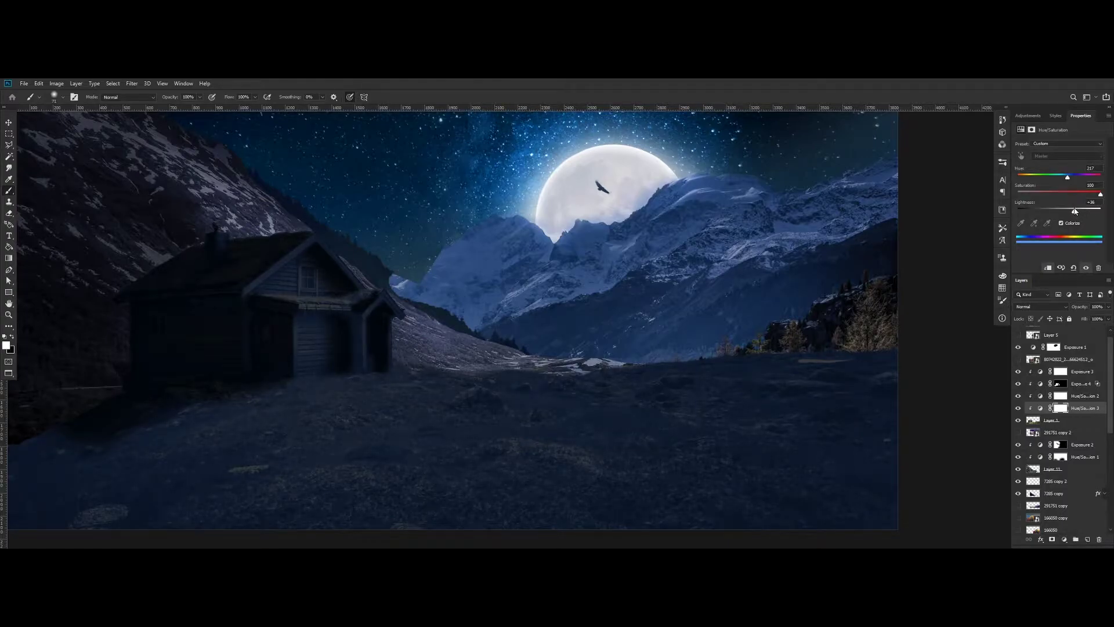
# Move the new Hue/Saturation adjustment above Exposure 3 with lightness +76 and invert its mask to black
pyautogui.moveTo(1083, 409); pyautogui.dragTo(1075, 373)
pyautogui.press('\\')
pyautogui.moveTo(1077, 213); pyautogui.dragTo(1092, 214)
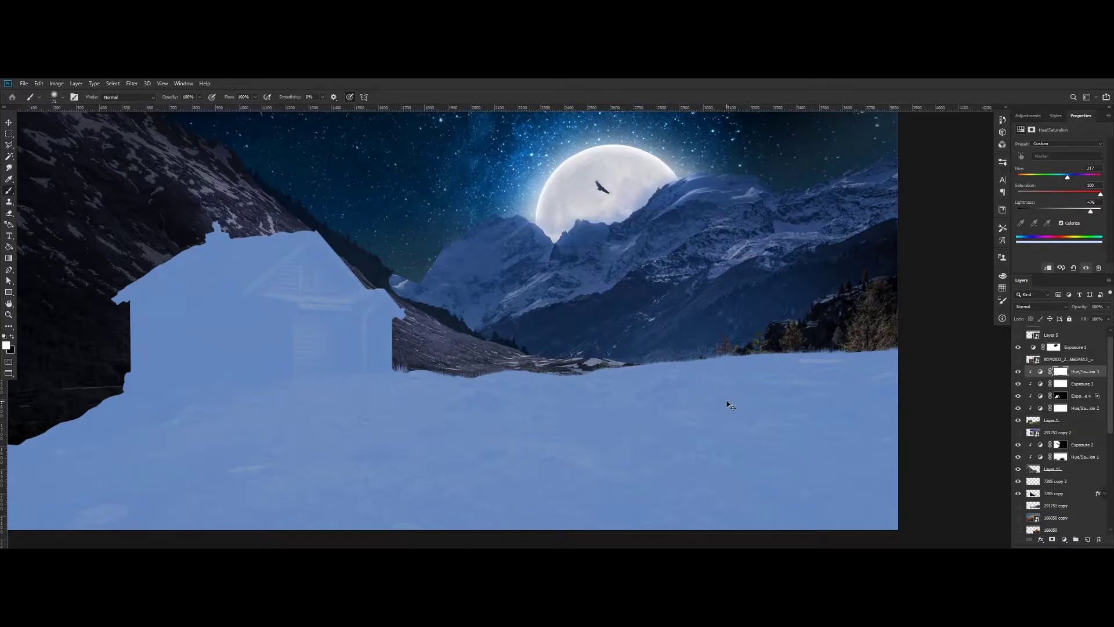
pyautogui.hotkey('ctrl', 'i')
# Paint white moonlight rims along the ridge grass, chimney top and right gable edge on the Hue/Saturation mask
pyautogui.scroll(6, 193, 212)
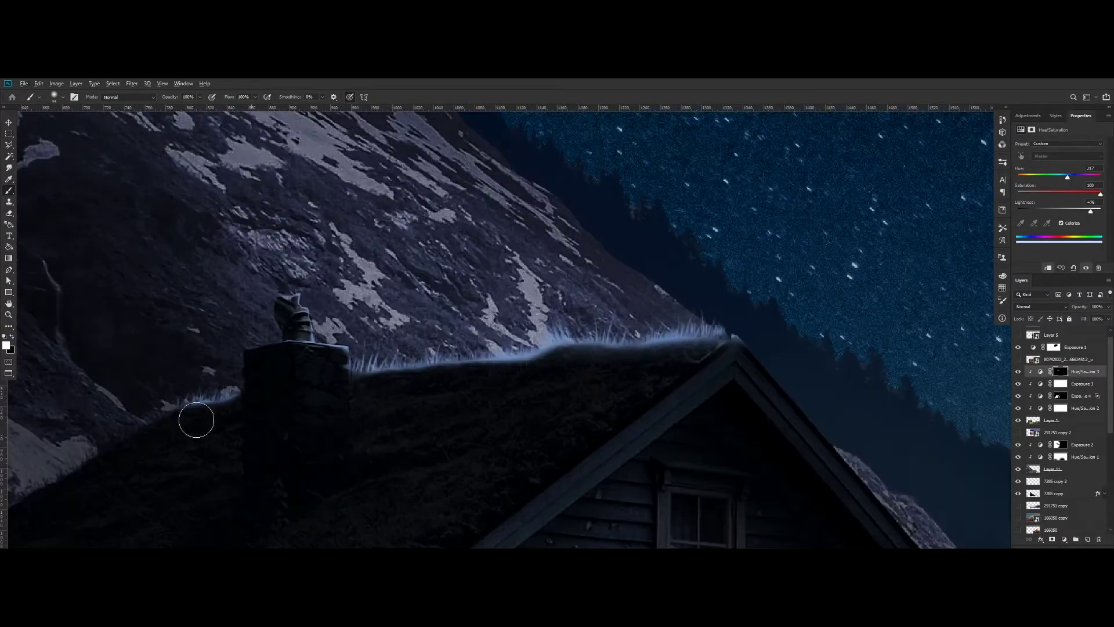
pyautogui.scroll(-3, 769, 344)
pyautogui.moveTo(828, 413)
pyautogui.mouseDown()
pyautogui.moveTo(644, 321)
pyautogui.moveTo(560, 303)
pyautogui.mouseUp()
pyautogui.scroll(3, 493, 290)
pyautogui.moveTo(449, 210); pyautogui.dragTo(624, 392)
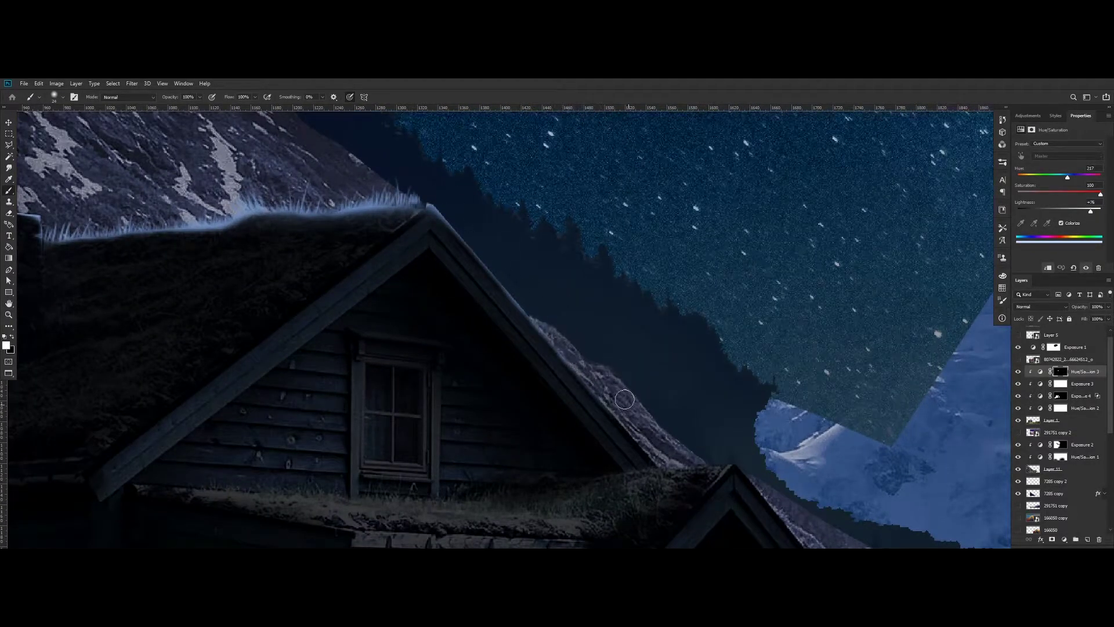
# Clone grass from the cabin layer onto the peak of the small porch roof with the Clone Stamp
pyautogui.press('s')
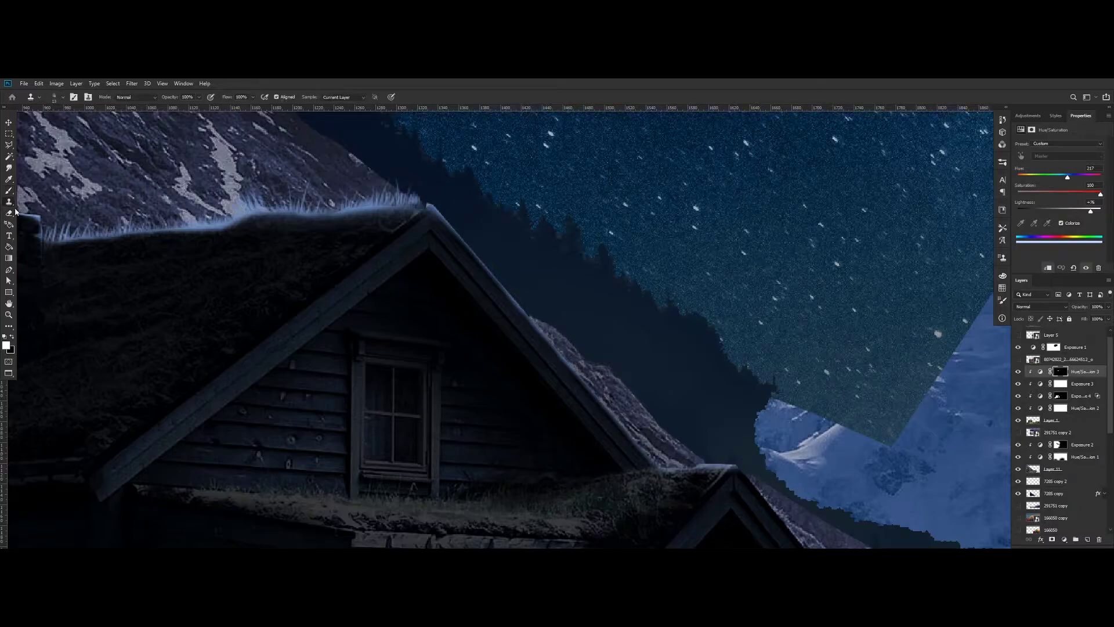
pyautogui.scroll(2, 598, 472)
pyautogui.moveTo(718, 492); pyautogui.dragTo(731, 488)
pyautogui.keyDown('alt'); pyautogui.click(708, 488); pyautogui.keyUp('alt')
pyautogui.moveTo(796, 462); pyautogui.dragTo(743, 481)
pyautogui.keyDown('alt'); pyautogui.click(709, 486); pyautogui.keyUp('alt')
pyautogui.click(1056, 420)
pyautogui.keyDown('alt'); pyautogui.click(657, 508); pyautogui.keyUp('alt')
# Paint a thin moonlight rim along the small porch roof's right edge and tip on the Hue/Saturation mask
pyautogui.click(1060, 372)
pyautogui.press('b')
pyautogui.press('x')
pyautogui.moveTo(833, 456); pyautogui.dragTo(839, 455)
pyautogui.scroll(-5, 813, 450)
pyautogui.scroll(4, 833, 473)
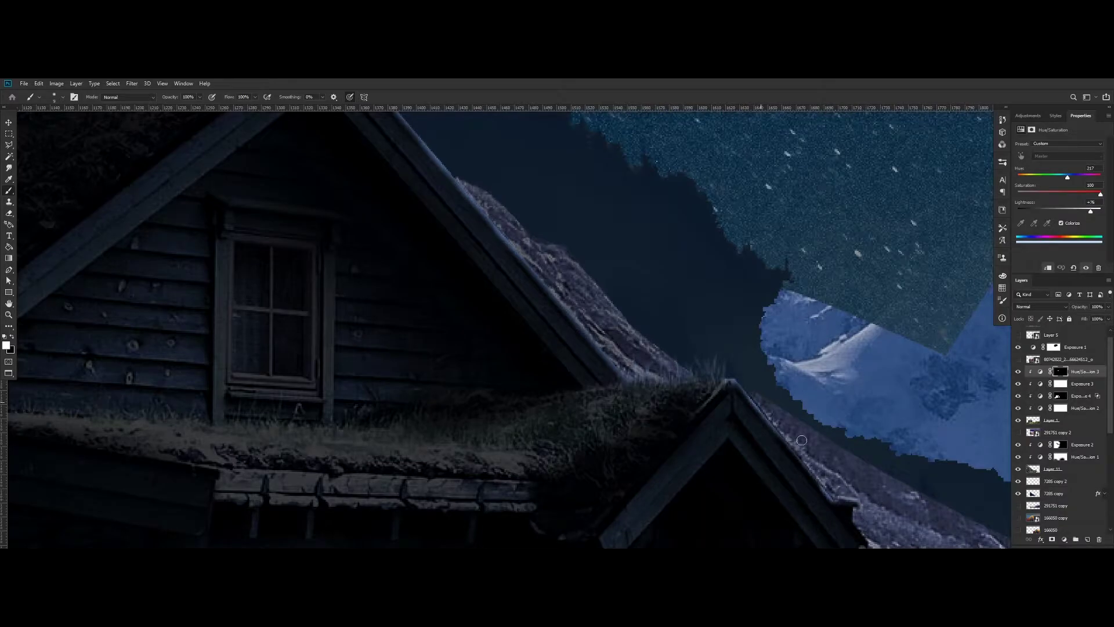
pyautogui.scroll(2, 842, 453)
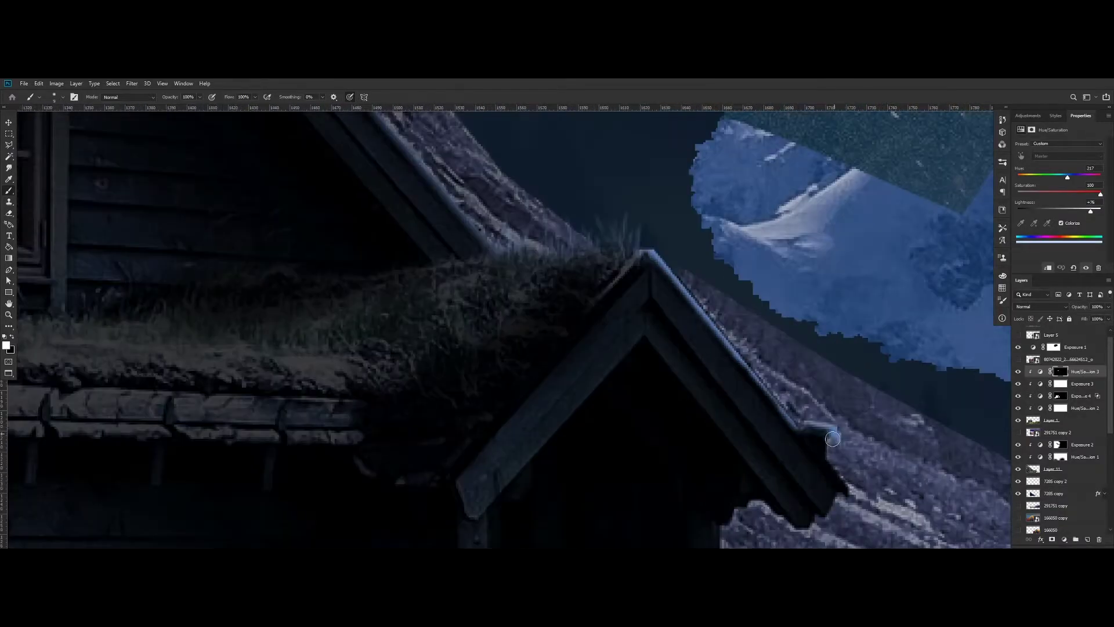
pyautogui.press('e')
pyautogui.press('b')
pyautogui.scroll(-3, 819, 464)
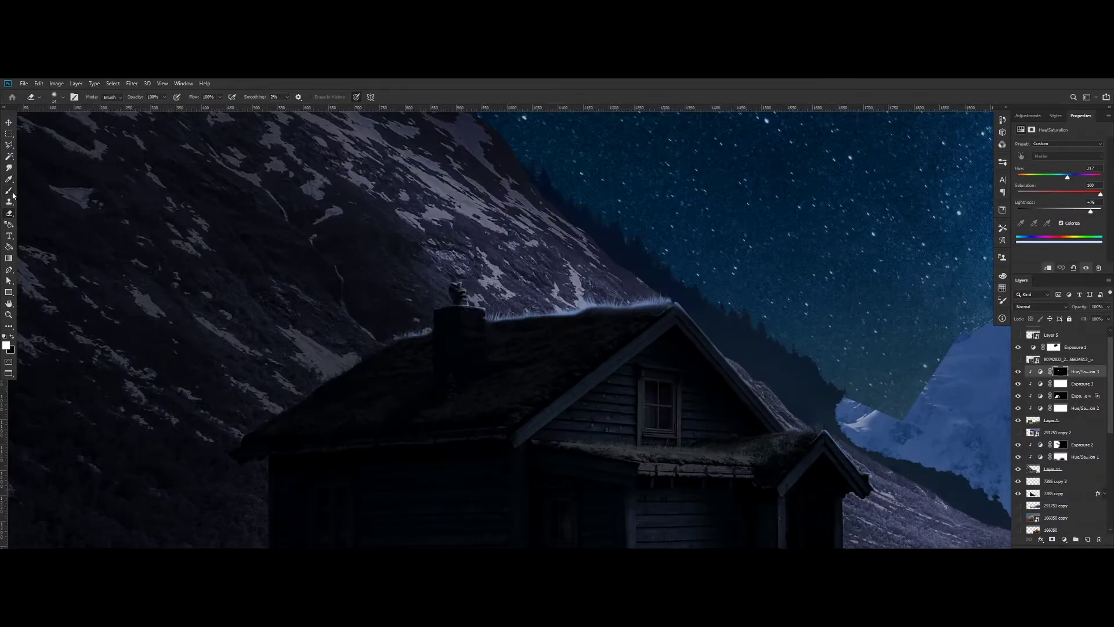
# Try stroking a straight pen path along the main roof's right gable edge, and delete the path
pyautogui.scroll(3, 601, 251)
pyautogui.scroll(-3, 601, 251)
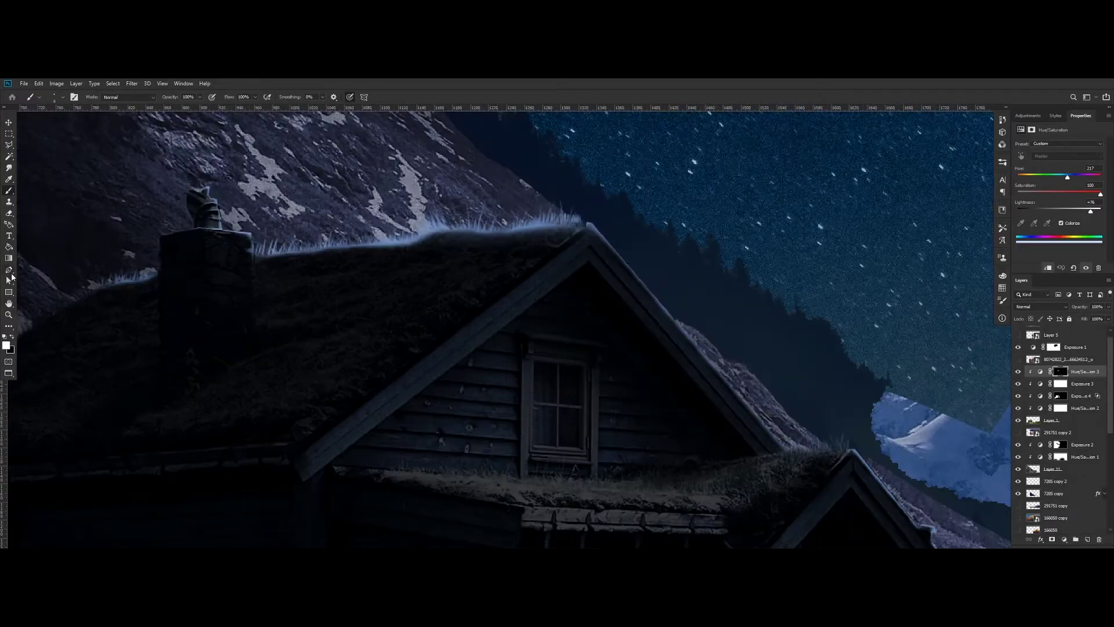
pyautogui.press('p')
pyautogui.scroll(2, 443, 288)
pyautogui.click(657, 234)
pyautogui.click(897, 514)
pyautogui.rightClick(711, 161)
pyautogui.click(737, 219)
pyautogui.rightClick(750, 285)
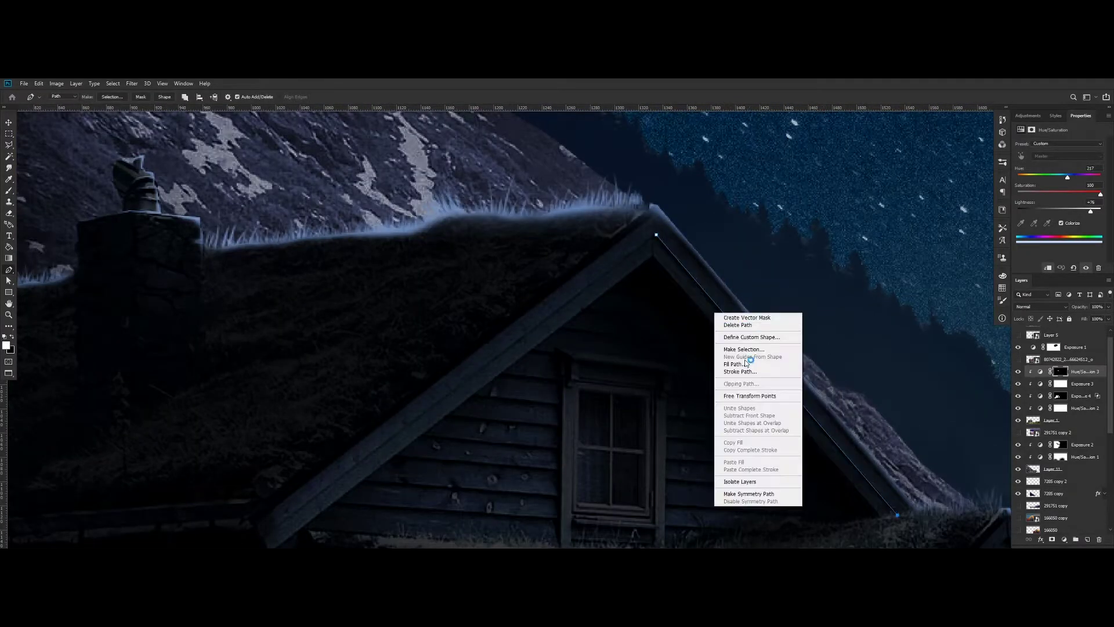
pyautogui.click(775, 344)
pyautogui.click(612, 222)
pyautogui.scroll(-3, 611, 232)
pyautogui.scroll(3, 806, 366)
pyautogui.hotkey('ctrl', 'z')
pyautogui.rightClick(746, 145)
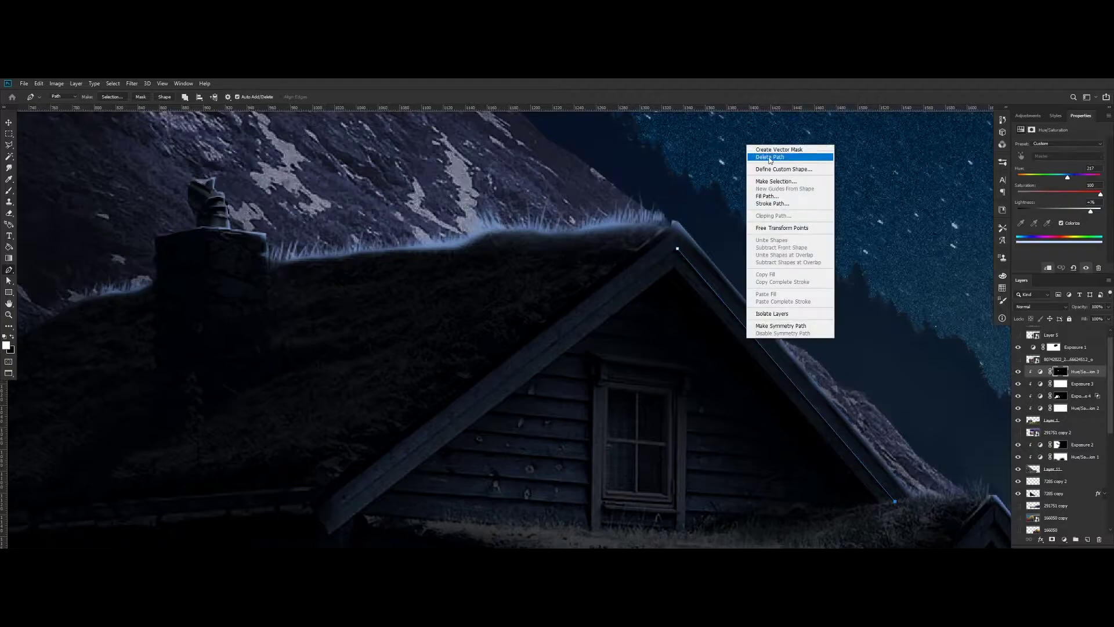
pyautogui.click(761, 158)
# Select the area outside the main roof's right gable edge with the Pen tool, paint a moonlight rim along it, and deselect
pyautogui.press('b')
pyautogui.scroll(2, 691, 255)
pyautogui.scroll(-4, 691, 244)
pyautogui.scroll(4, 646, 475)
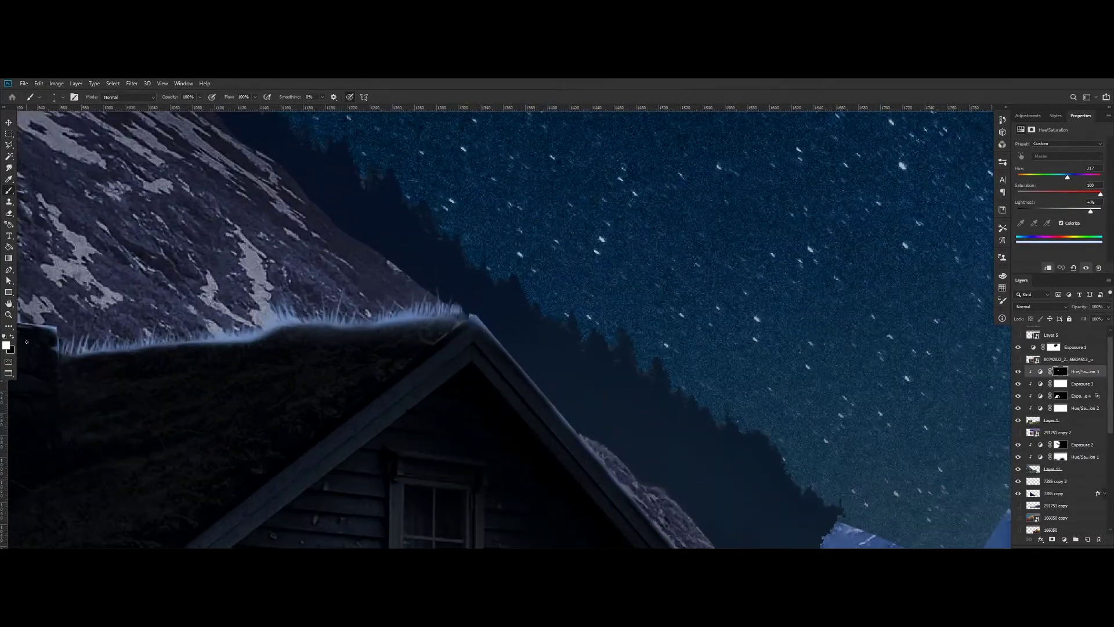
pyautogui.press('p')
pyautogui.click(683, 516)
pyautogui.click(729, 521)
pyautogui.click(549, 168)
pyautogui.click(435, 159)
pyautogui.click(417, 207)
pyautogui.rightClick(504, 216)
pyautogui.click(546, 255)
pyautogui.press('b')
pyautogui.moveTo(410, 232)
pyautogui.mouseDown()
pyautogui.moveTo(564, 415)
pyautogui.moveTo(578, 473)
pyautogui.moveTo(604, 469)
pyautogui.moveTo(640, 498)
pyautogui.moveTo(419, 253)
pyautogui.mouseUp()
pyautogui.press('m')
pyautogui.click(552, 299)
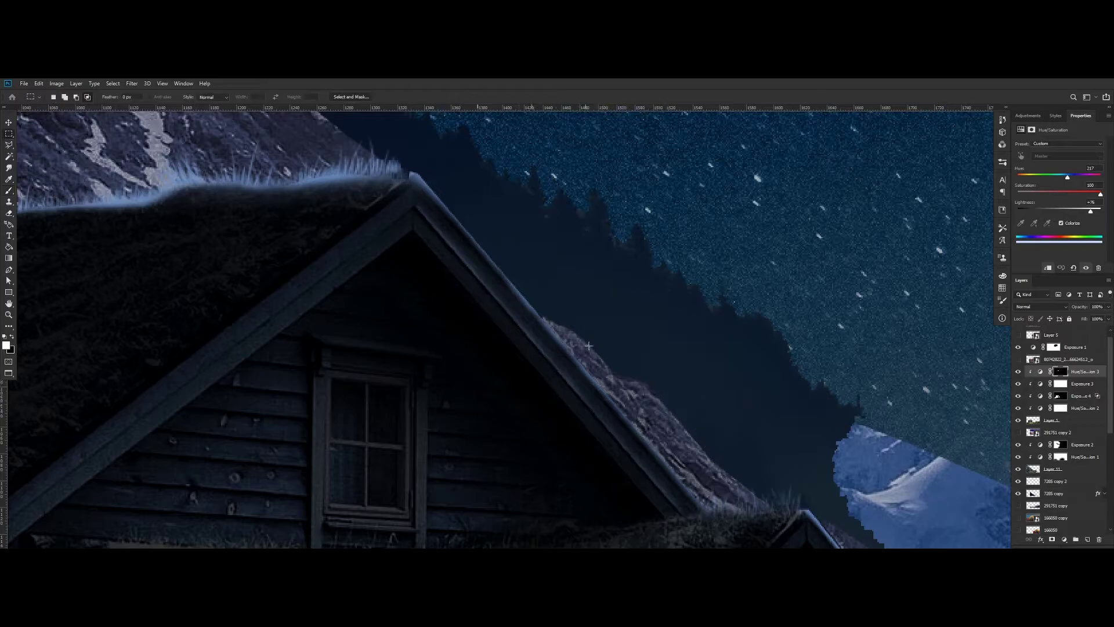
# Outline the left gable board's lower edge as a pen selection and brush soft moonlight onto the board on the Hue/Saturation mask
pyautogui.scroll(-3, 553, 300)
pyautogui.press('p')
pyautogui.click(229, 439)
pyautogui.click(127, 270)
pyautogui.click(200, 401)
pyautogui.click(229, 438)
pyautogui.rightClick(249, 147)
pyautogui.click(277, 184)
pyautogui.press('Return')
pyautogui.press('b')
pyautogui.scroll(5, 424, 295)
pyautogui.moveTo(477, 265); pyautogui.dragTo(263, 437)
pyautogui.scroll(-2, 263, 436)
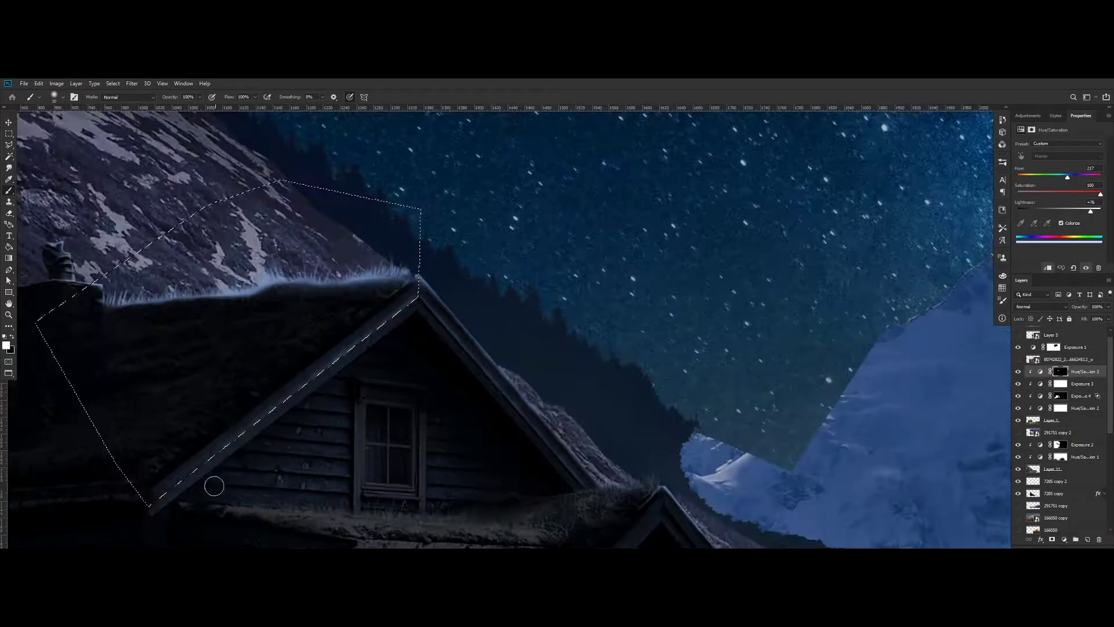
pyautogui.press('m')
pyautogui.click(160, 226)
pyautogui.press('b')
pyautogui.moveTo(207, 398); pyautogui.dragTo(238, 400)
pyautogui.scroll(-5, 59, 511)
pyautogui.scroll(5, 288, 413)
# Reselect the left gable board with the Pen tool, strengthen its moonlight highlight with the brush, and deselect
pyautogui.press('p')
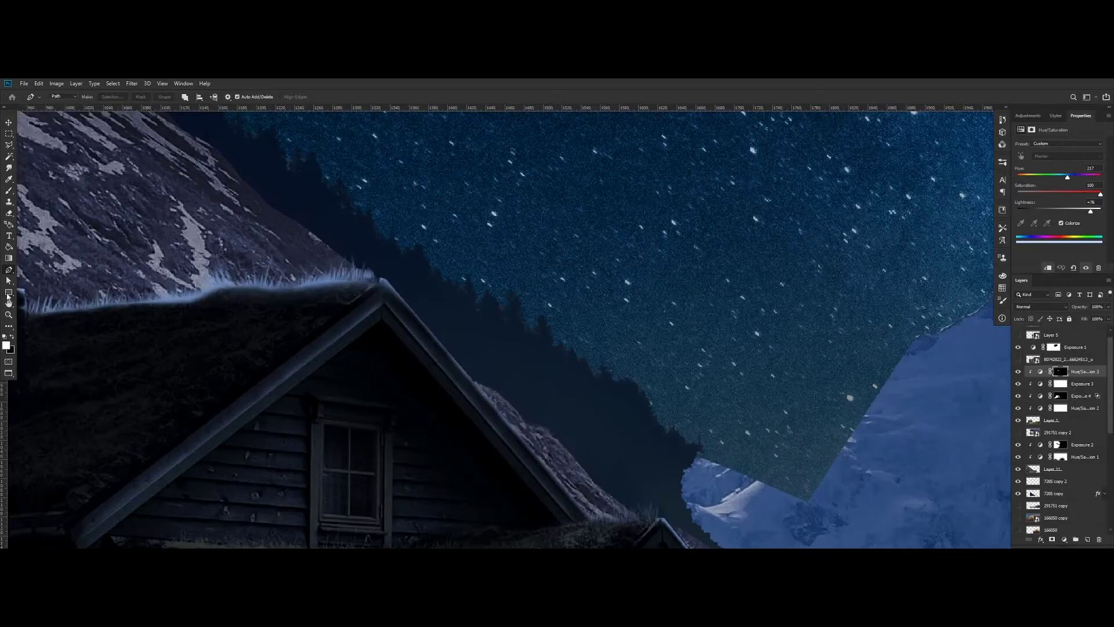
pyautogui.moveTo(75, 527); pyautogui.dragTo(169, 417)
pyautogui.click(173, 445)
pyautogui.click(475, 210)
pyautogui.click(477, 148)
pyautogui.click(150, 365)
pyautogui.click(173, 445)
pyautogui.rightClick(247, 298)
pyautogui.click(275, 338)
pyautogui.press('Return')
pyautogui.press('b')
pyautogui.moveTo(432, 266)
pyautogui.mouseDown()
pyautogui.moveTo(443, 265)
pyautogui.moveTo(329, 360)
pyautogui.moveTo(185, 430)
pyautogui.mouseUp()
pyautogui.hotkey('ctrl', 'd')
pyautogui.press('e')
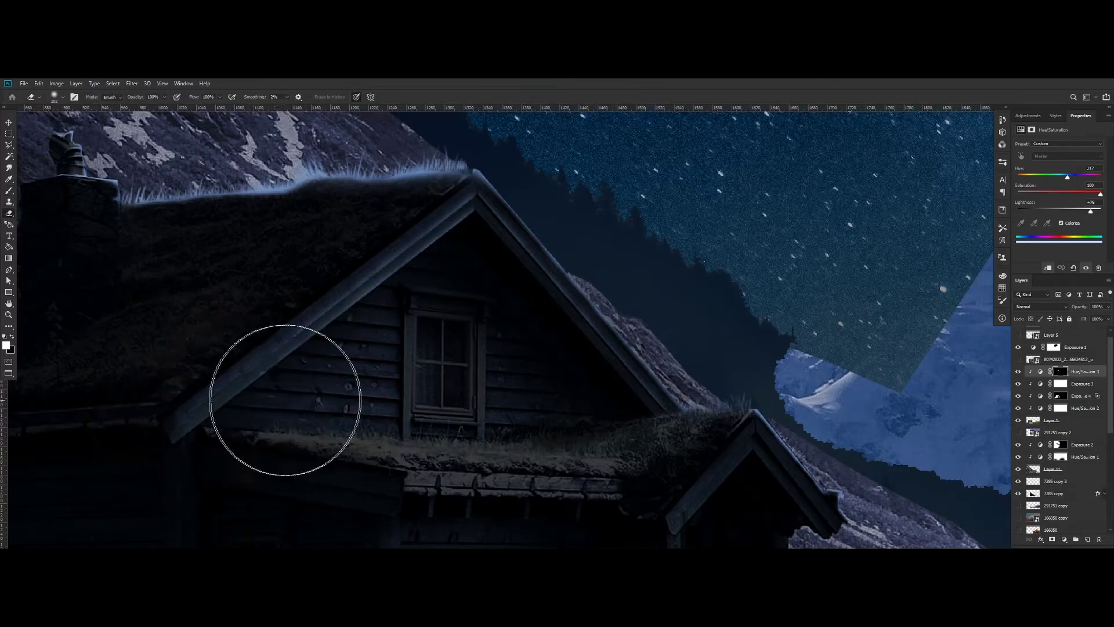
pyautogui.scroll(-8, 462, 316)
pyautogui.scroll(6, 523, 287)
pyautogui.click(10, 191)
pyautogui.scroll(10, 406, 354)
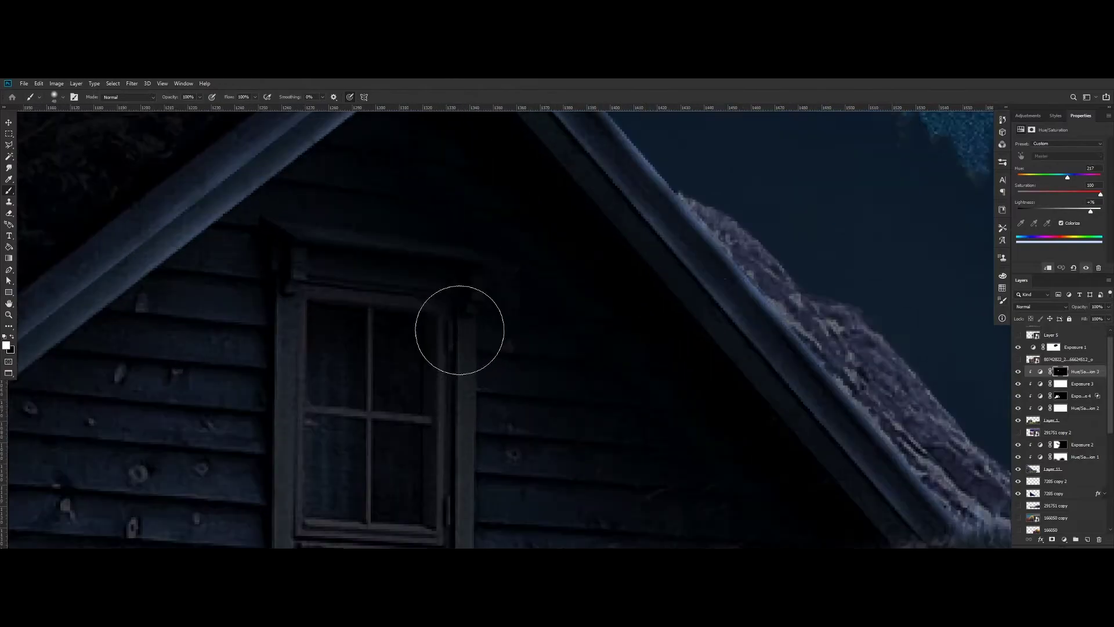
pyautogui.scroll(-5, 460, 330)
pyautogui.scroll(3, 48, 223)
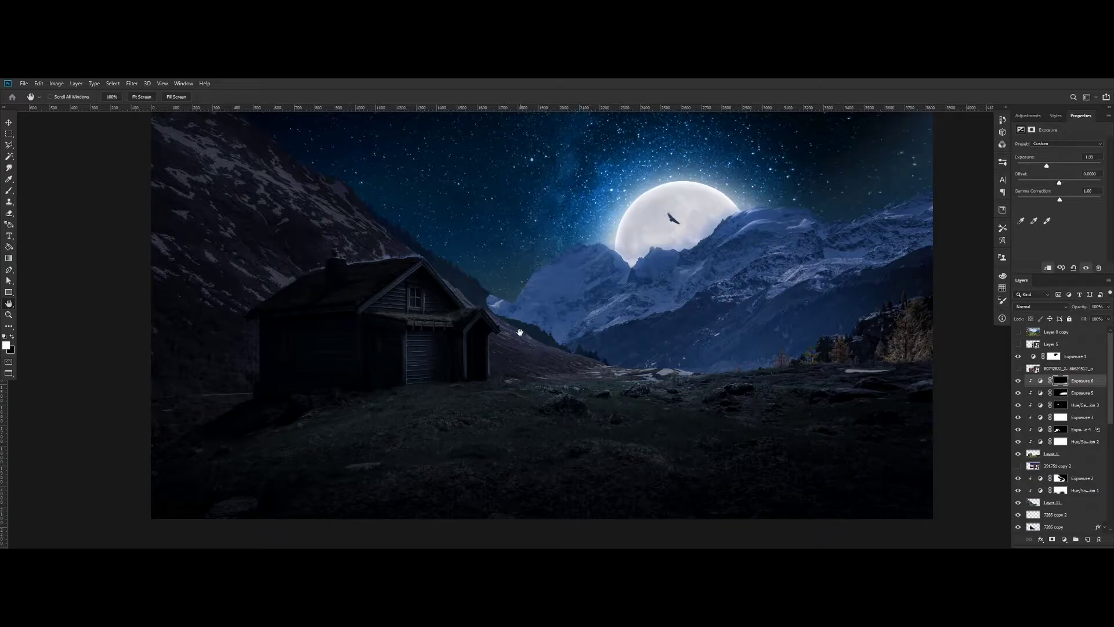
pyautogui.scroll(1, 325, 352)
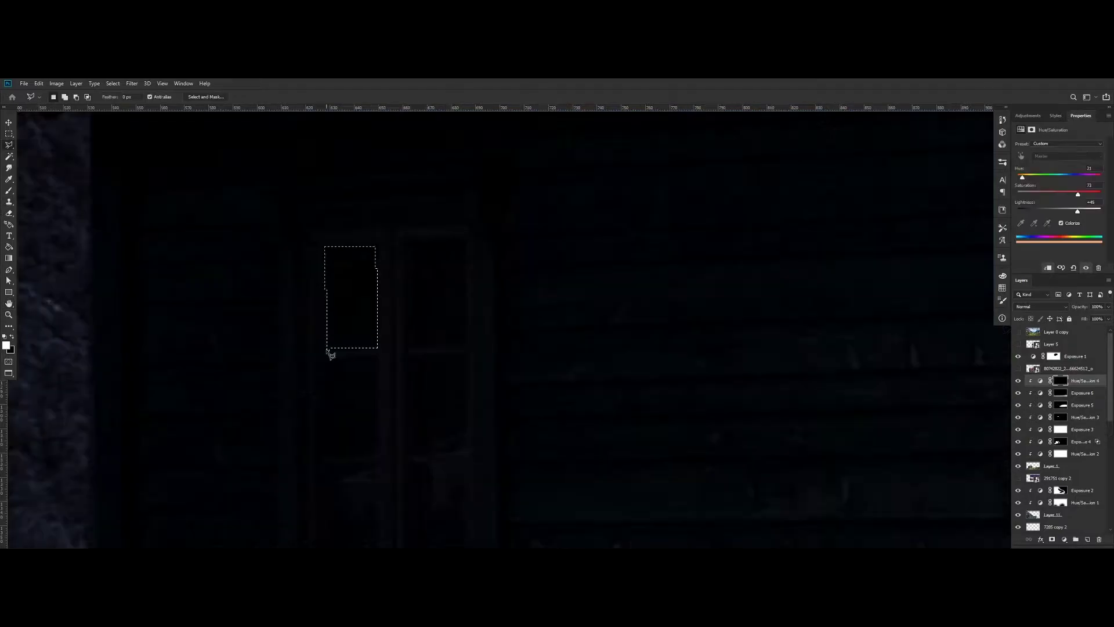
# Fill the top and middle panes of the dark side wall's window with orange light on the new Hue/Saturation mask, using lasso selections
pyautogui.click(331, 456)
pyautogui.hotkey('alt', 'BackSpace')
pyautogui.click(408, 345)
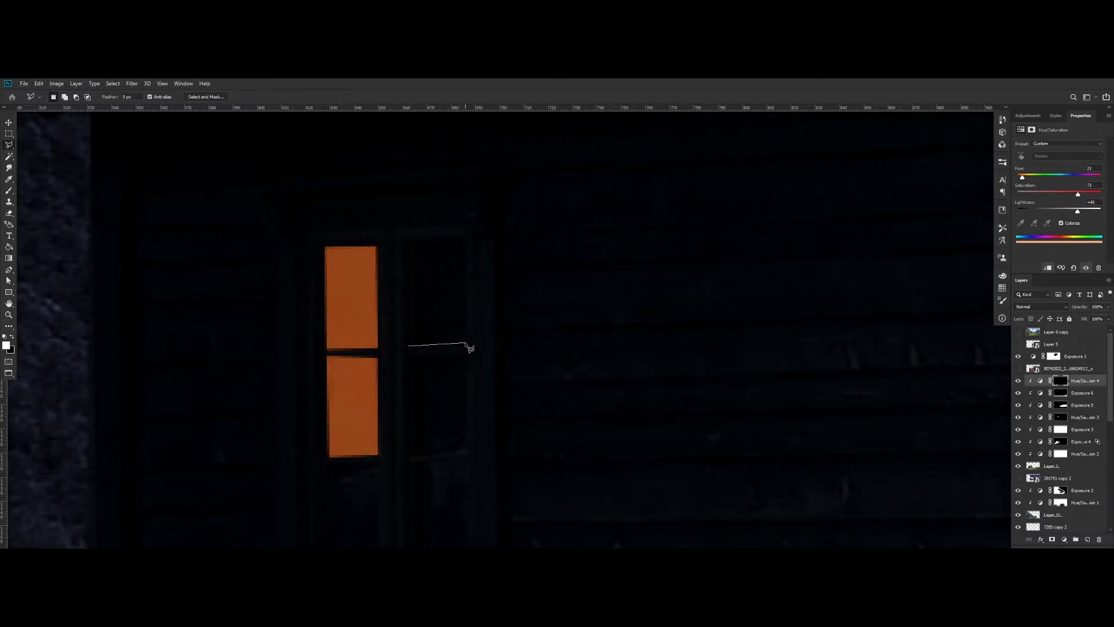
pyautogui.click(408, 347)
pyautogui.hotkey('alt', 'BackSpace')
pyautogui.click(467, 449)
pyautogui.click(412, 452)
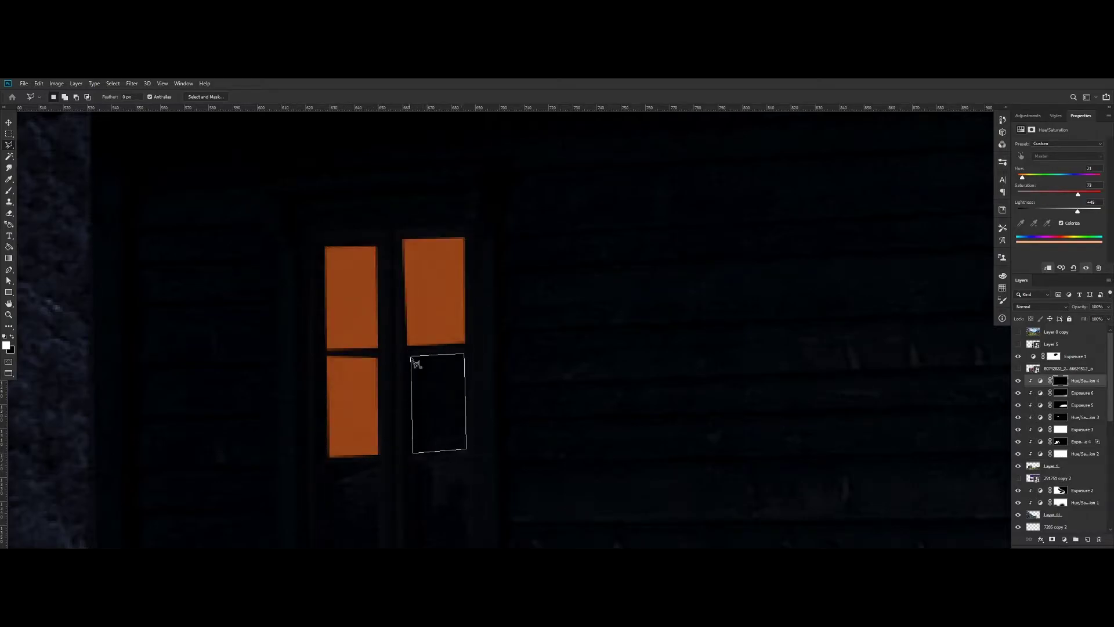
pyautogui.click(411, 357)
pyautogui.hotkey('alt', 'BackSpace')
pyautogui.press('m')
pyautogui.click(385, 361)
# Lasso the two bottom panes of the side wall's window and fill them with orange light on the mask
pyautogui.click(9, 303)
pyautogui.moveTo(57, 313); pyautogui.dragTo(76, 191)
pyautogui.press('l')
pyautogui.click(349, 345)
pyautogui.click(399, 343)
pyautogui.click(350, 348)
pyautogui.hotkey('alt', 'BackSpace')
pyautogui.click(430, 341)
pyautogui.click(483, 340)
pyautogui.click(487, 444)
pyautogui.click(432, 445)
pyautogui.click(430, 342)
pyautogui.hotkey('alt', 'BackSpace')
pyautogui.click(9, 133)
# Fill the two upper panes of the small front window beside the lit plank wall with orange light
pyautogui.press('h')
pyautogui.scroll(-6, 594, 273)
pyautogui.moveTo(877, 274); pyautogui.dragTo(600, 326)
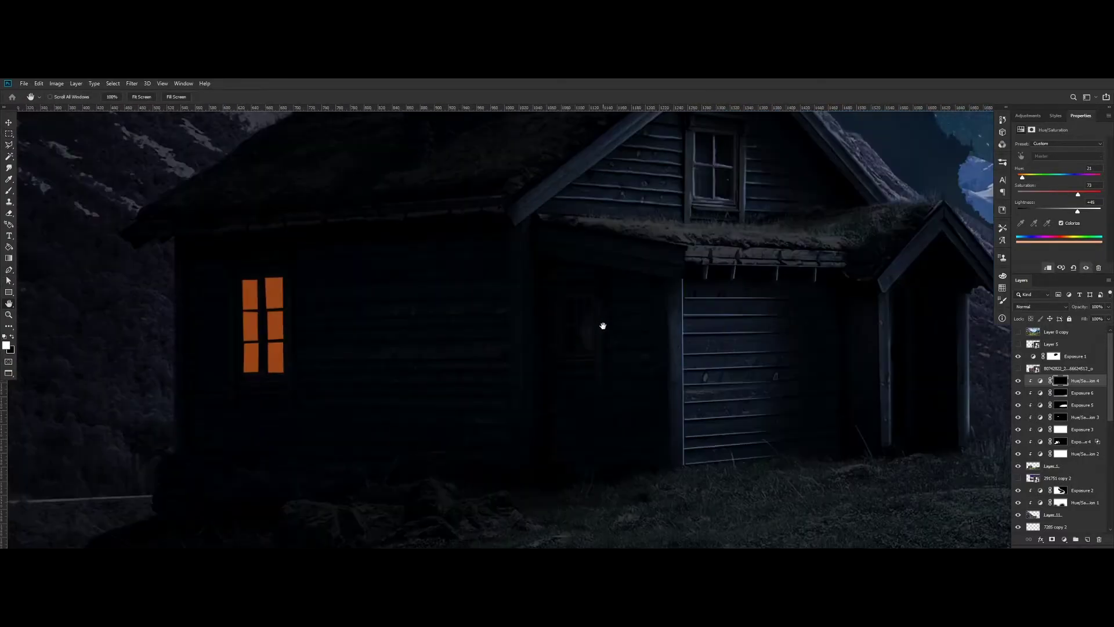
pyautogui.scroll(2, 600, 325)
pyautogui.press('l')
pyautogui.scroll(5, 552, 275)
pyautogui.click(552, 280)
pyautogui.click(562, 281)
pyautogui.hotkey('alt', 'BackSpace')
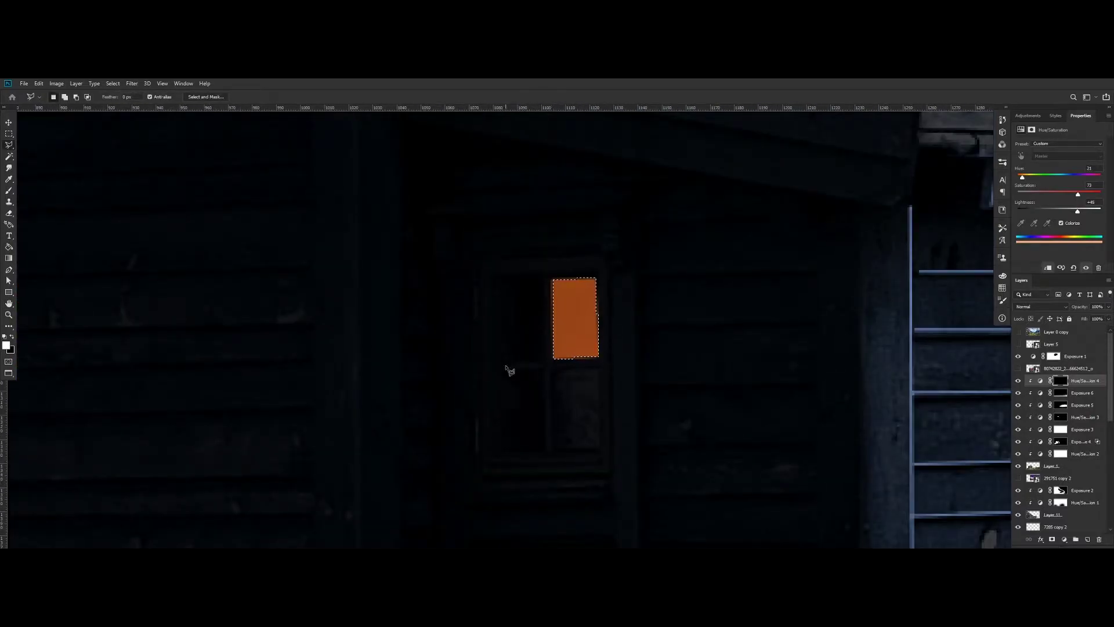
pyautogui.hotkey('alt', 'BackSpace')
# Lasso the two lower panes of the small front window, fill them with orange light, and deselect
pyautogui.click(509, 451)
pyautogui.click(511, 371)
pyautogui.click(509, 451)
pyautogui.hotkey('alt', 'BackSpace')
pyautogui.hotkey('ctrl', 'd')
pyautogui.click(552, 370)
pyautogui.click(602, 451)
pyautogui.click(549, 451)
pyautogui.click(552, 369)
pyautogui.hotkey('alt', 'BackSpace')
pyautogui.hotkey('ctrl', 'd')
pyautogui.press('m')
# Lasso the two upper panes of the gable window and fill them with orange light on the Hue/Saturation mask
pyautogui.hotkey('ctrl', '0')
pyautogui.click(8, 305)
pyautogui.scroll(3, 527, 294)
pyautogui.moveTo(699, 202); pyautogui.dragTo(518, 293)
pyautogui.click(9, 145)
pyautogui.scroll(7, 539, 259)
pyautogui.click(499, 253)
pyautogui.click(496, 354)
pyautogui.click(499, 254)
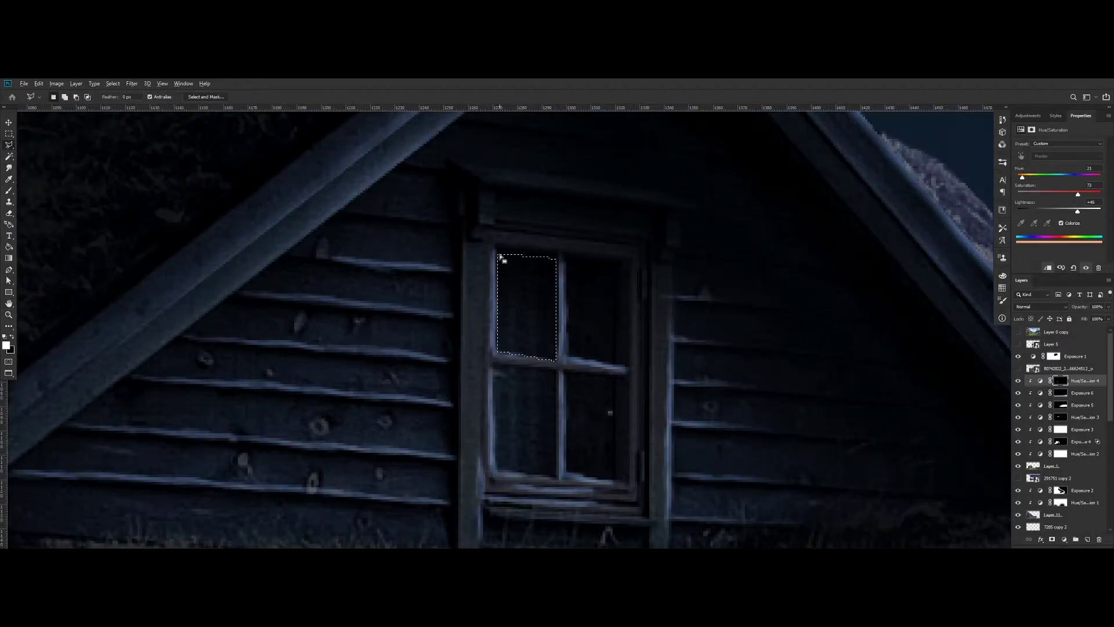
pyautogui.hotkey('alt', 'BackSpace')
pyautogui.click(569, 262)
pyautogui.click(615, 267)
pyautogui.click(613, 364)
pyautogui.click(569, 357)
pyautogui.click(571, 263)
pyautogui.hotkey('alt', 'BackSpace')
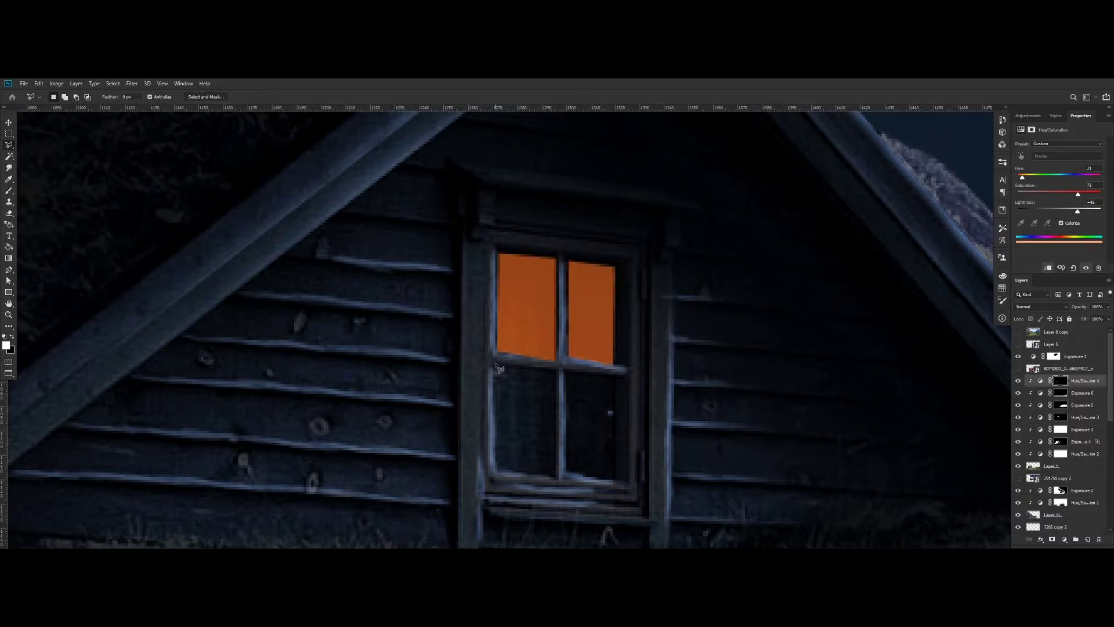
# Fill the two lower panes of the gable window with orange light on the mask and deselect
pyautogui.hotkey('alt', 'BackSpace')
pyautogui.click(564, 370)
pyautogui.click(615, 376)
pyautogui.click(615, 481)
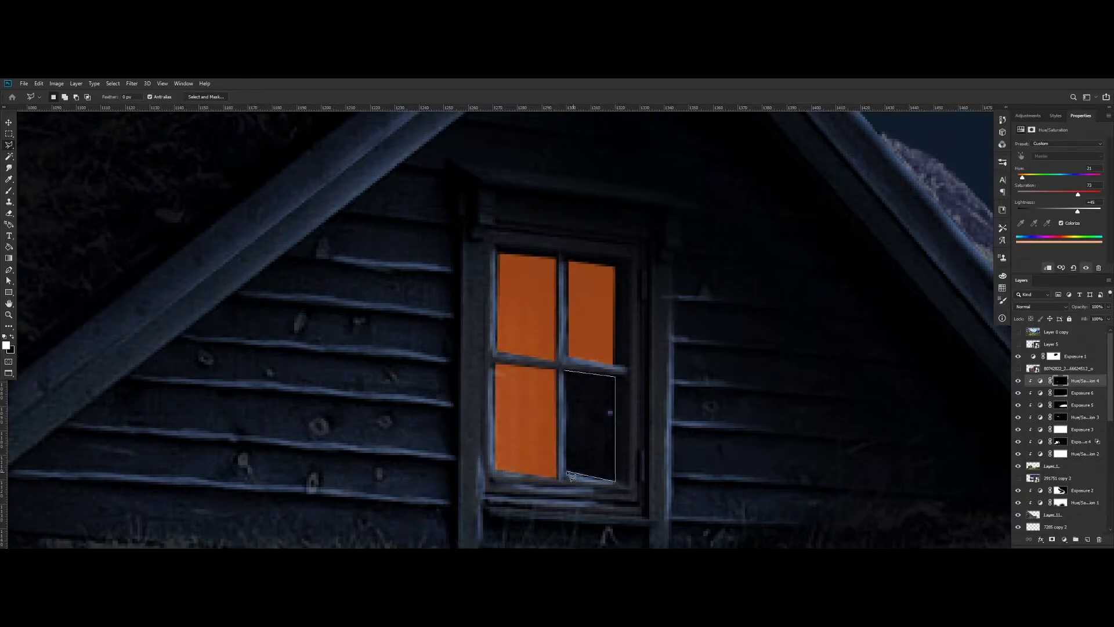
pyautogui.click(565, 371)
pyautogui.hotkey('alt', 'BackSpace')
pyautogui.hotkey('ctrl', 'd')
pyautogui.press('m')
# Paint a warm lasso-shaped light beam from the side window's top-left pane on a new clipped layer, and set the layer opacity to 64%
pyautogui.scroll(-5, 598, 406)
pyautogui.scroll(2, 642, 445)
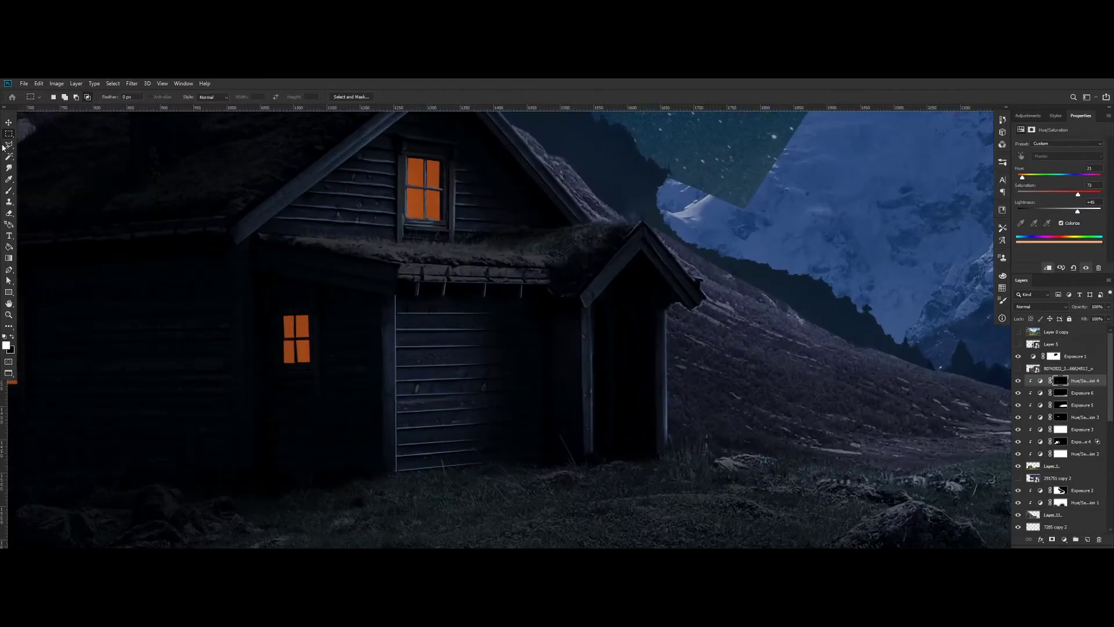
pyautogui.press('l')
pyautogui.scroll(1, 638, 446)
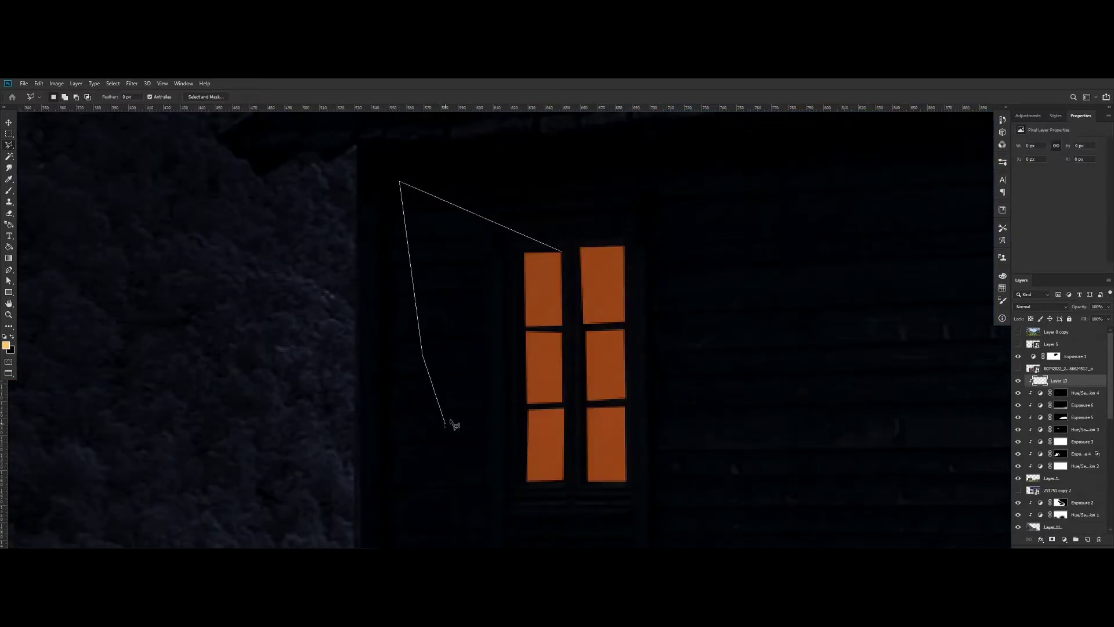
pyautogui.click(448, 420)
pyautogui.click(562, 252)
pyautogui.press('b')
pyautogui.click(555, 291)
pyautogui.hotkey('ctrl', 'd')
pyautogui.press('m')
pyautogui.moveTo(1104, 318); pyautogui.dragTo(1088, 318)
pyautogui.scroll(-1, 668, 269)
# Trim the light beam level with the top-left pane's lower edge using a lasso selection, and soften its outer end with the Eraser
pyautogui.click(8, 145)
pyautogui.click(579, 316)
pyautogui.click(360, 309)
pyautogui.click(404, 424)
pyautogui.click(631, 450)
pyautogui.click(670, 372)
pyautogui.hotkey('ctrl', 'd')
pyautogui.press('e')
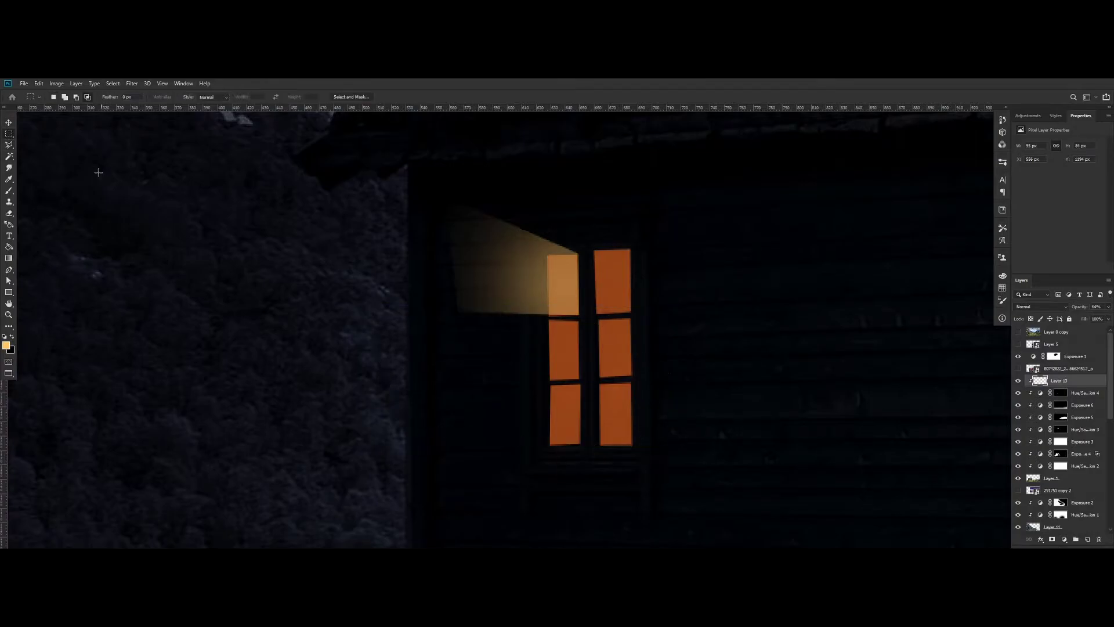
pyautogui.scroll(-1, 567, 393)
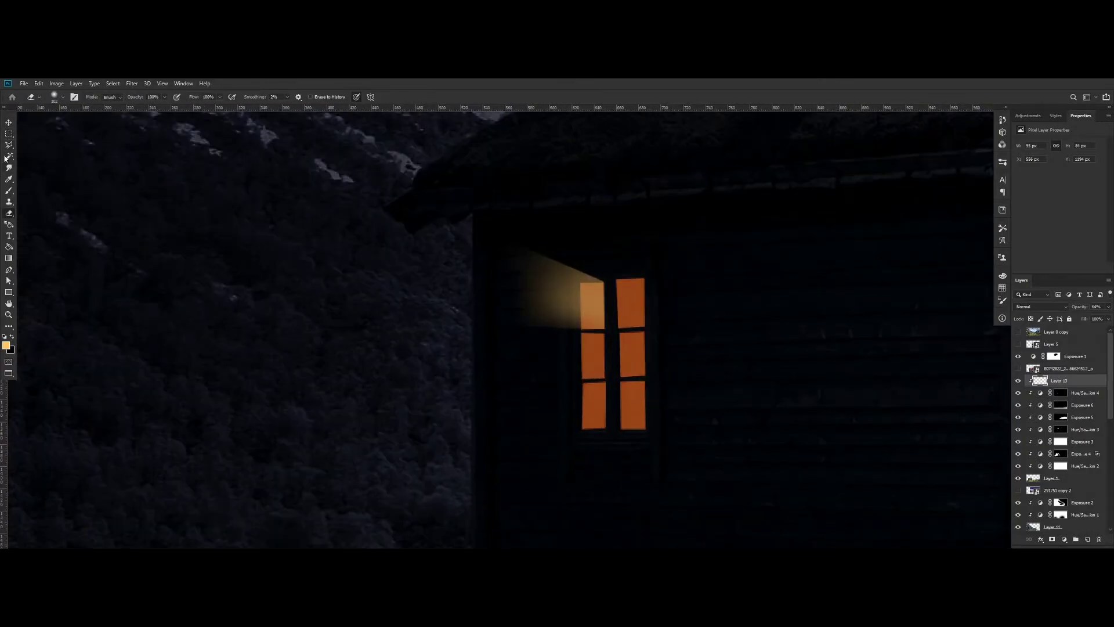
# Paint a warm light beam from the side window's middle-left pane inside a lasso selection that widens outward
pyautogui.scroll(2, 567, 393)
pyautogui.press('l')
pyautogui.click(606, 366)
pyautogui.click(435, 381)
pyautogui.click(394, 255)
pyautogui.click(607, 270)
pyautogui.click(606, 366)
pyautogui.press('b')
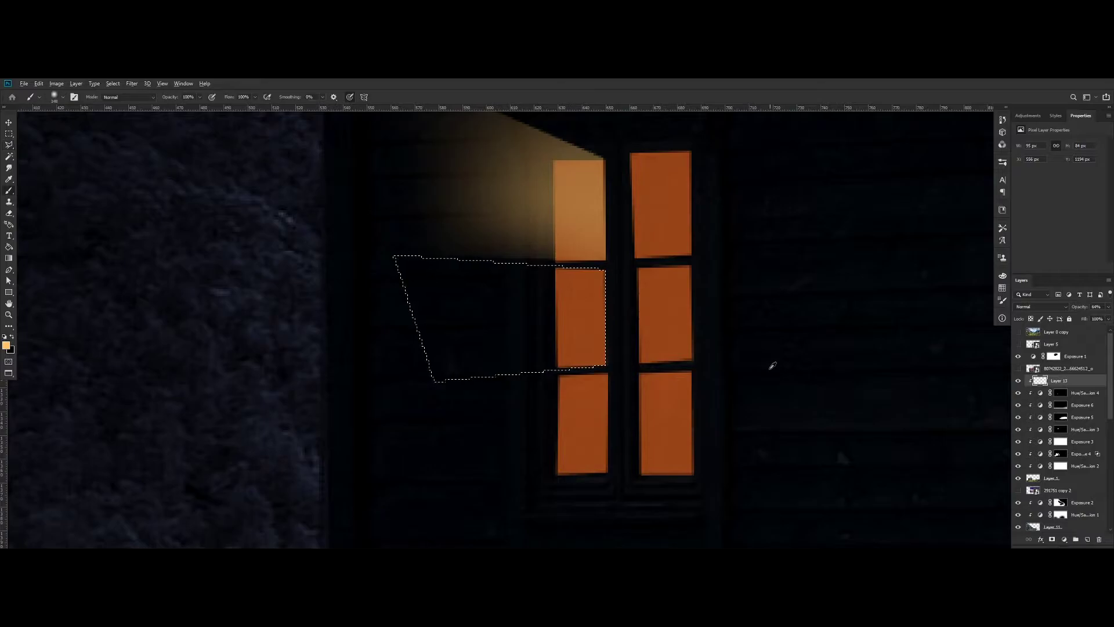
pyautogui.click(649, 321)
# Paint a warm light beam from the side window's bottom-left pane inside a downward-sloping lasso selection, and deselect
pyautogui.press('l')
pyautogui.click(607, 373)
pyautogui.click(412, 384)
pyautogui.click(448, 547)
pyautogui.click(608, 446)
pyautogui.click(608, 344)
pyautogui.press('b')
pyautogui.click(662, 398)
pyautogui.hotkey('ctrl', 'd')
# Try to paint a warm light beam from the side window's top-right pane inside a narrow lasso selection
pyautogui.press('m')
pyautogui.scroll(-4, 607, 277)
pyautogui.press('l')
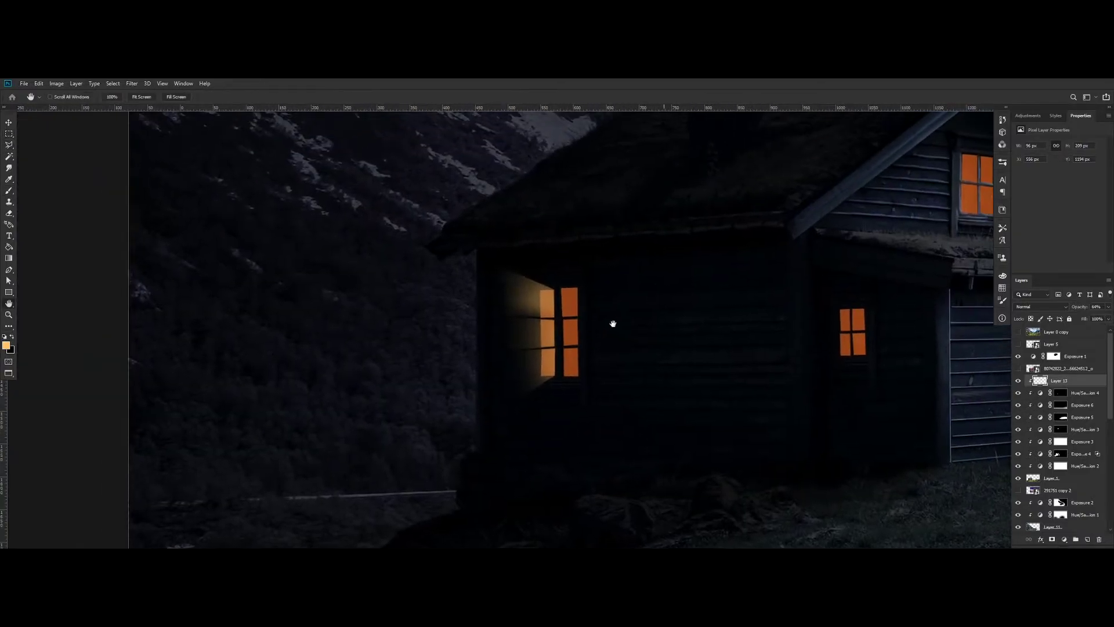
pyautogui.scroll(4, 603, 302)
pyautogui.click(588, 285)
pyautogui.press('b')
pyautogui.click(639, 324)
pyautogui.click(509, 180)
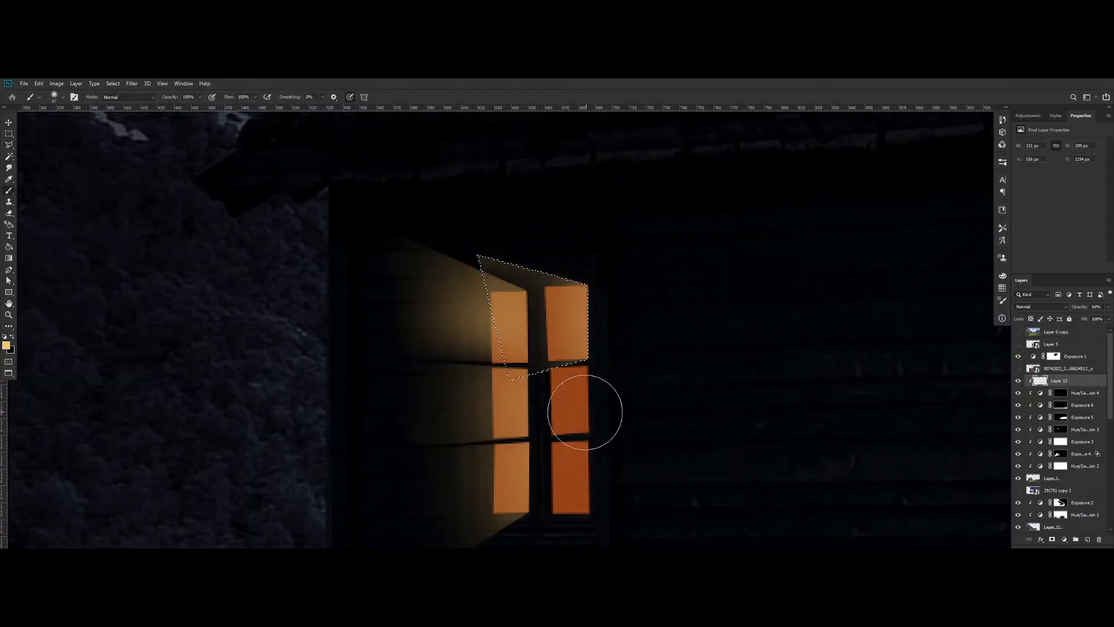
pyautogui.hotkey('ctrl', 'd')
pyautogui.press('m')
pyautogui.hotkey('ctrl', 'z')
pyautogui.press('b')
pyautogui.click(8, 134)
pyautogui.hotkey('ctrl', 'd')
# Try a wider lasso-shaped light beam from the side window's top-right pane, and undo the last edit
pyautogui.press('l')
pyautogui.click(588, 285)
pyautogui.click(342, 215)
pyautogui.click(416, 447)
pyautogui.click(588, 360)
pyautogui.click(588, 285)
pyautogui.press('b')
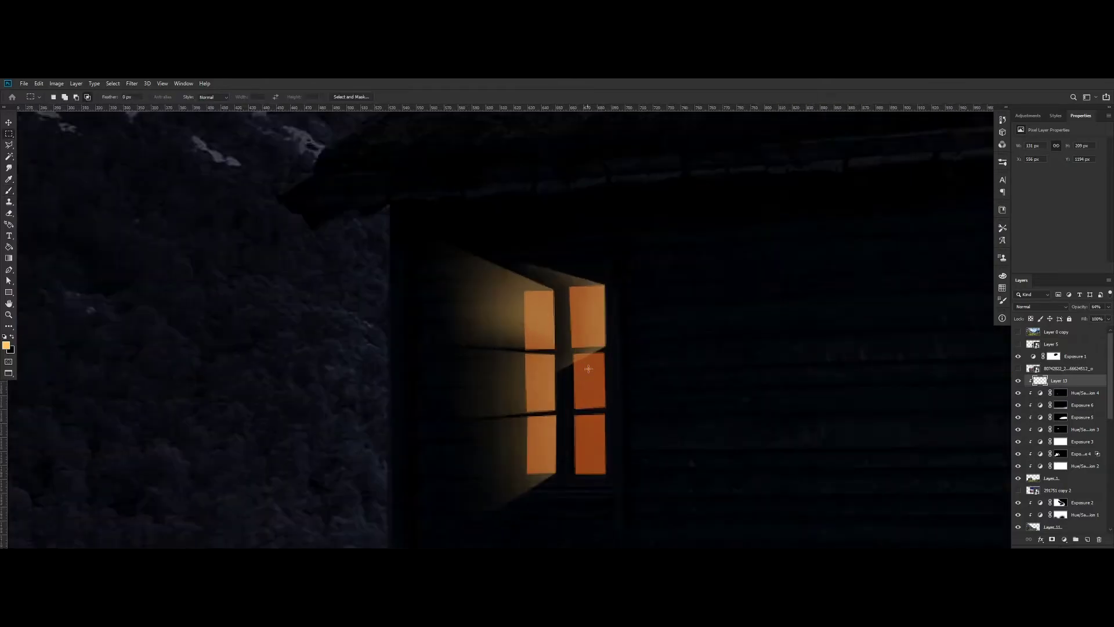
pyautogui.scroll(1, 588, 369)
pyautogui.press('l')
pyautogui.click(10, 213)
pyautogui.hotkey('ctrl', 'z')
pyautogui.moveTo(622, 353)
pyautogui.mouseDown()
pyautogui.moveTo(575, 355)
pyautogui.moveTo(554, 255)
pyautogui.mouseUp()
# Lasso the area around the top-right pane down to its lower edge and paint a warm light beam inside it
pyautogui.click(8, 145)
pyautogui.click(613, 340)
pyautogui.click(485, 342)
pyautogui.click(431, 159)
pyautogui.click(657, 175)
pyautogui.click(699, 222)
pyautogui.click(652, 365)
pyautogui.click(614, 340)
pyautogui.click(613, 243)
pyautogui.click(614, 336)
pyautogui.click(448, 349)
pyautogui.click(455, 181)
pyautogui.click(623, 207)
pyautogui.click(613, 243)
pyautogui.click(9, 191)
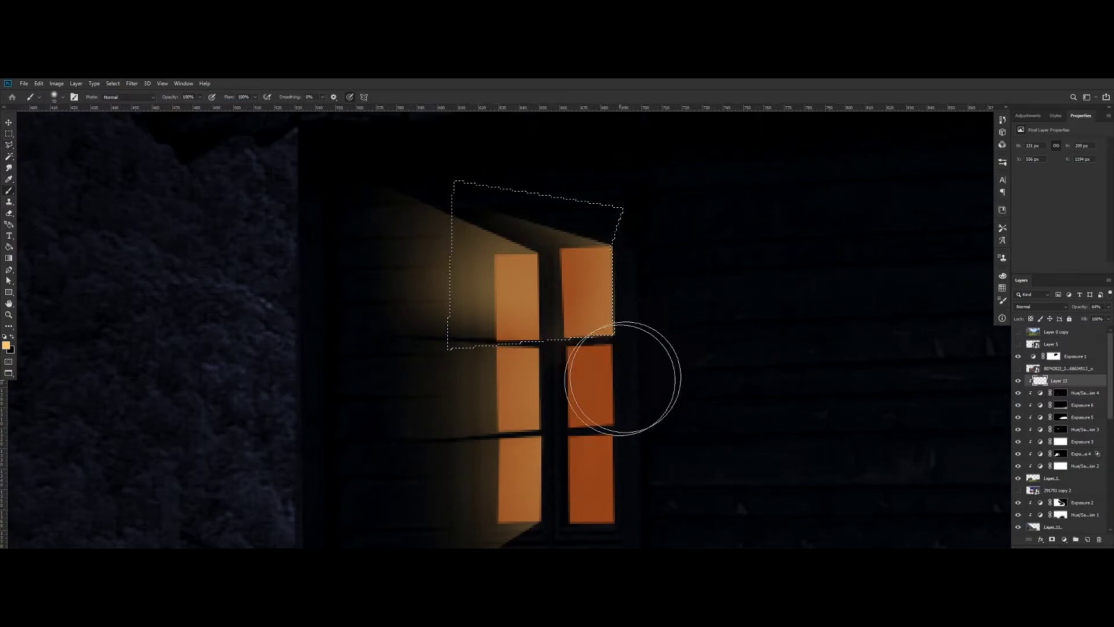
pyautogui.moveTo(653, 286); pyautogui.dragTo(597, 301)
# Trim the light above the top-right pane's beam by deleting a lasso selection along its upper edge, and deselect
pyautogui.click(8, 145)
pyautogui.click(632, 256)
pyautogui.click(609, 245)
pyautogui.click(456, 204)
pyautogui.click(601, 170)
pyautogui.click(712, 202)
pyautogui.click(631, 256)
pyautogui.press('Delete')
pyautogui.hotkey('ctrl', 'd')
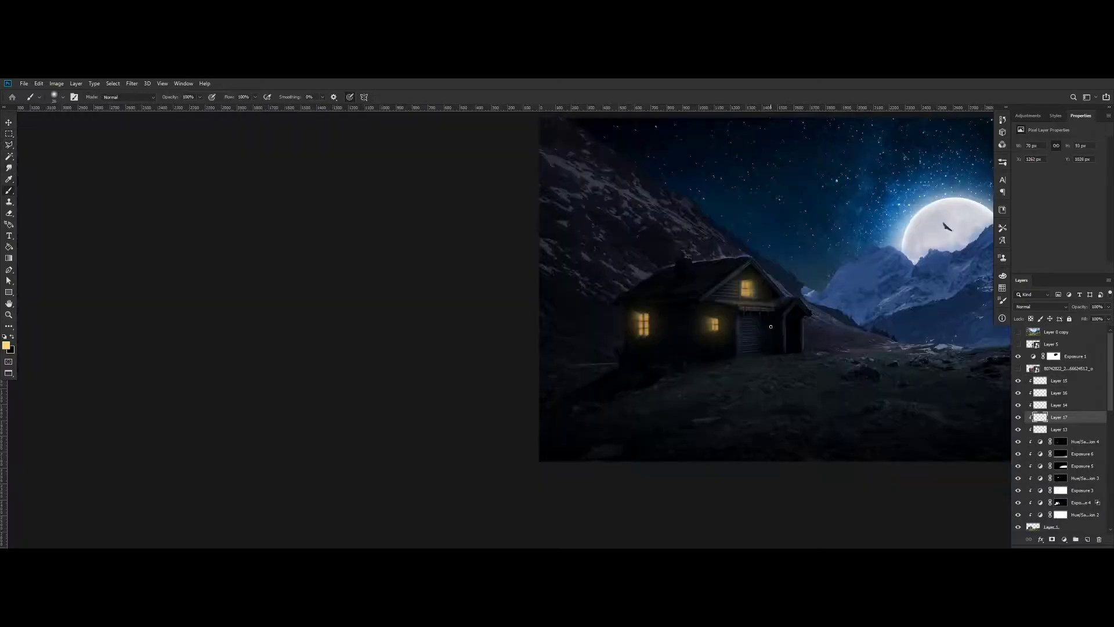
# Change the painting colour to white and select Layer 15 for the cabin's edge light
pyautogui.scroll(5, 777, 347)
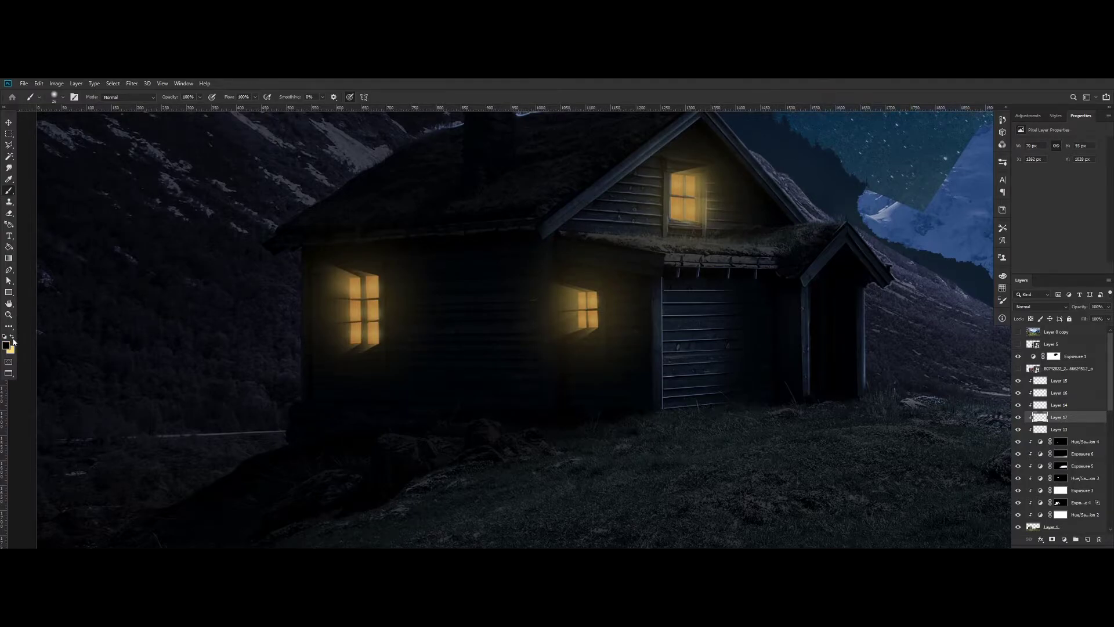
pyautogui.click(8, 345)
pyautogui.click(8, 346)
pyautogui.click(1059, 381)
pyautogui.scroll(-2, 800, 426)
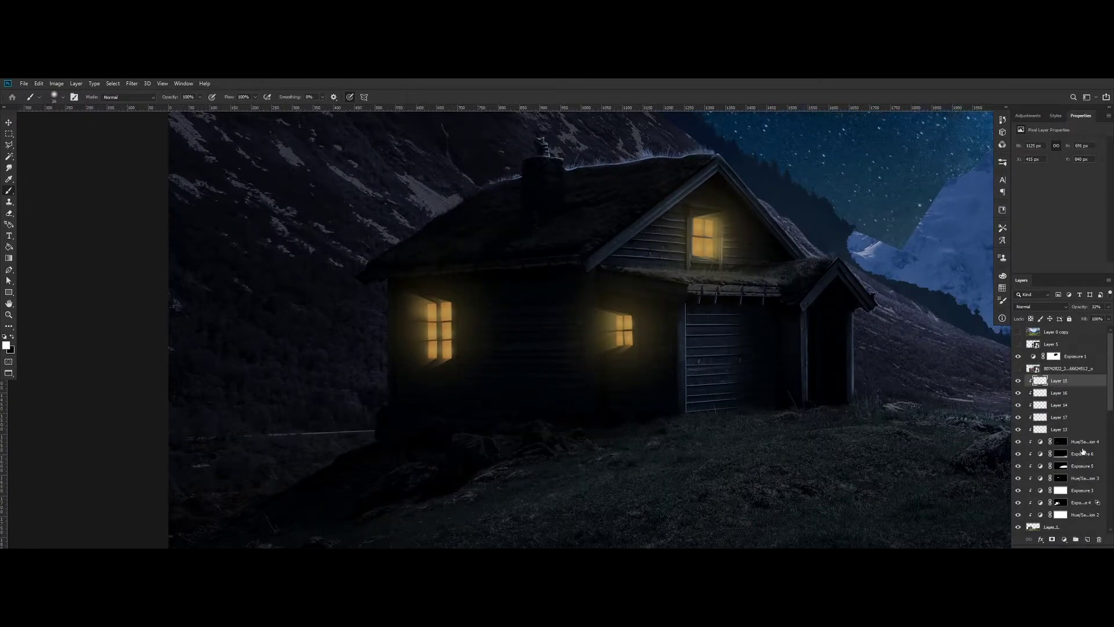
# Add an Exposure adjustment layer above the Hue/Saturation 4 layer and set its exposure to -0.80
pyautogui.click(1061, 441)
pyautogui.click(1028, 116)
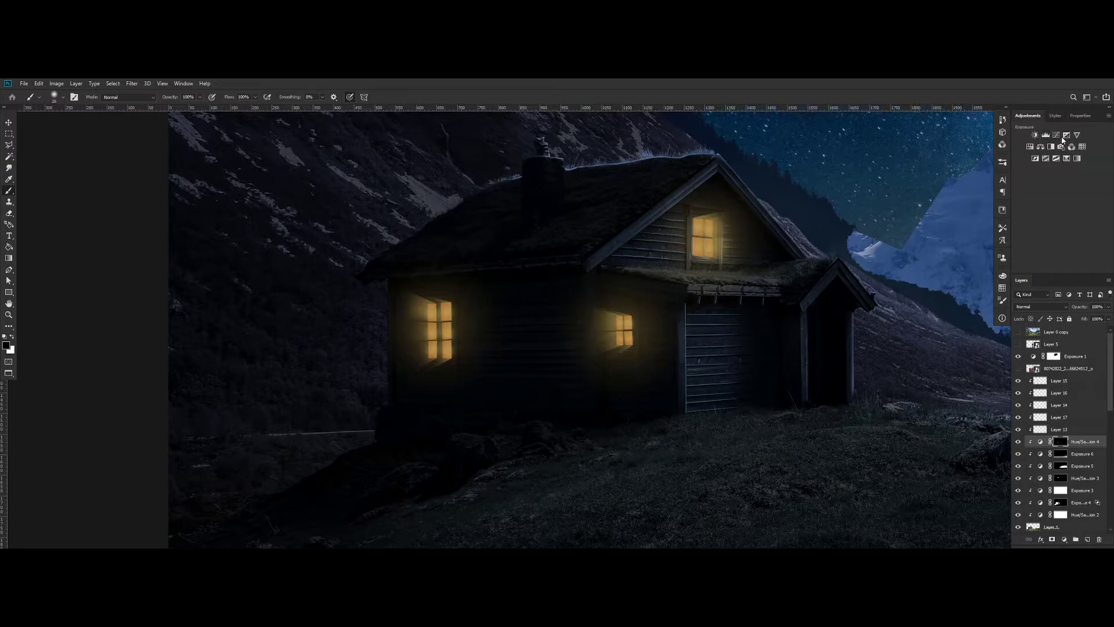
pyautogui.click(1067, 136)
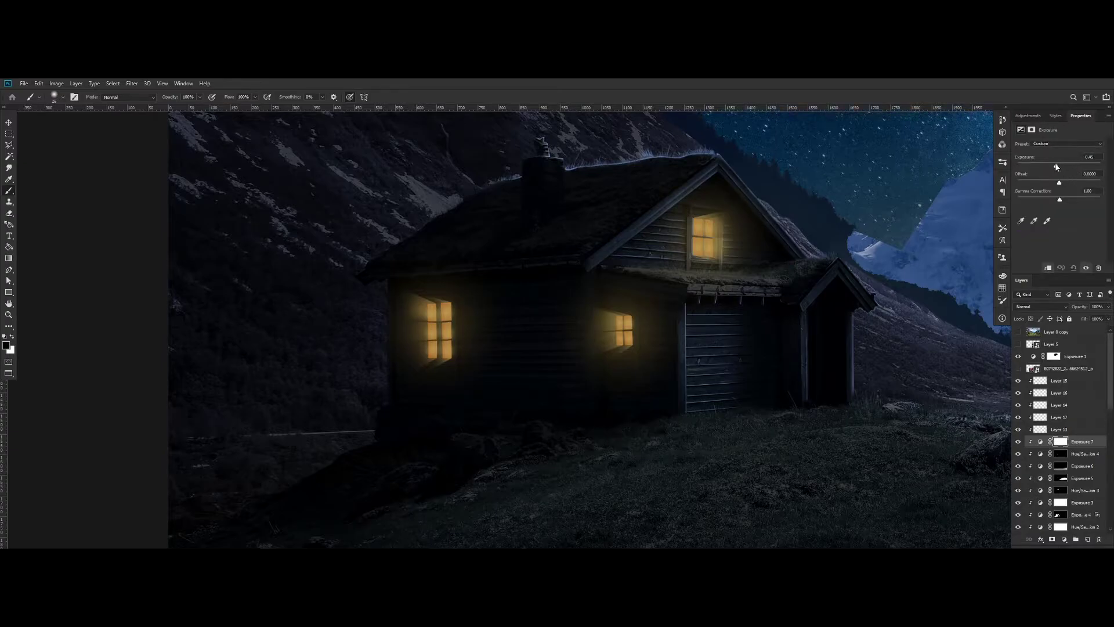
pyautogui.keyDown('alt'); pyautogui.click(1084, 444); pyautogui.keyUp('alt')
pyautogui.keyDown('alt'); pyautogui.click(1084, 447); pyautogui.keyUp('alt')
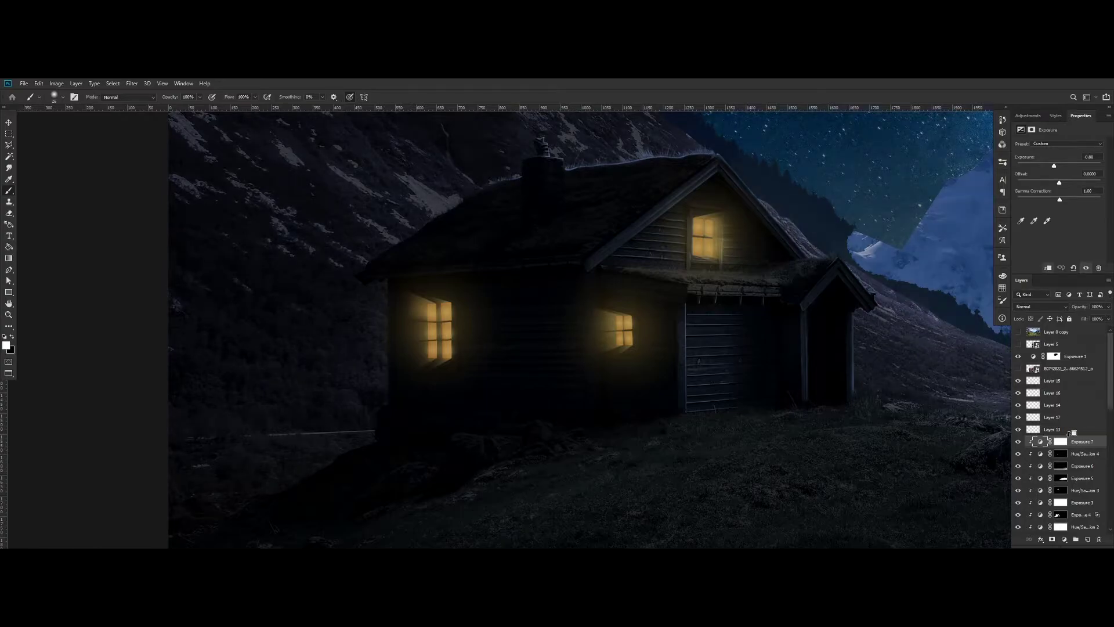
# Clip the window glow layers above the new Exposure layer again, and invert the Exposure layer's mask
pyautogui.click(1067, 401)
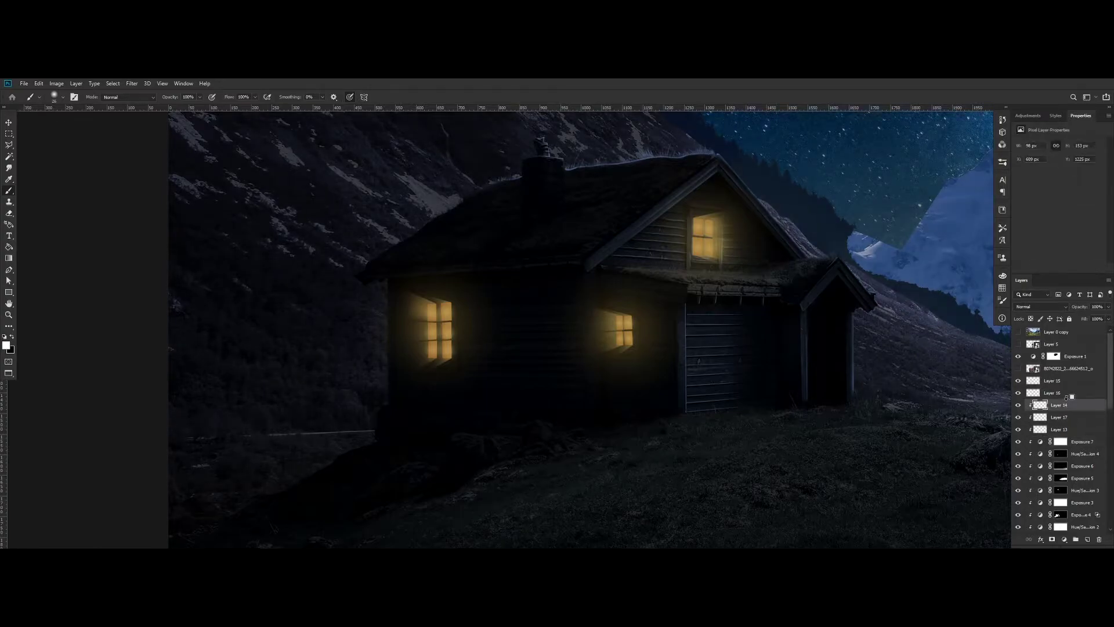
pyautogui.click(1071, 444)
pyautogui.hotkey('ctrl', 'i')
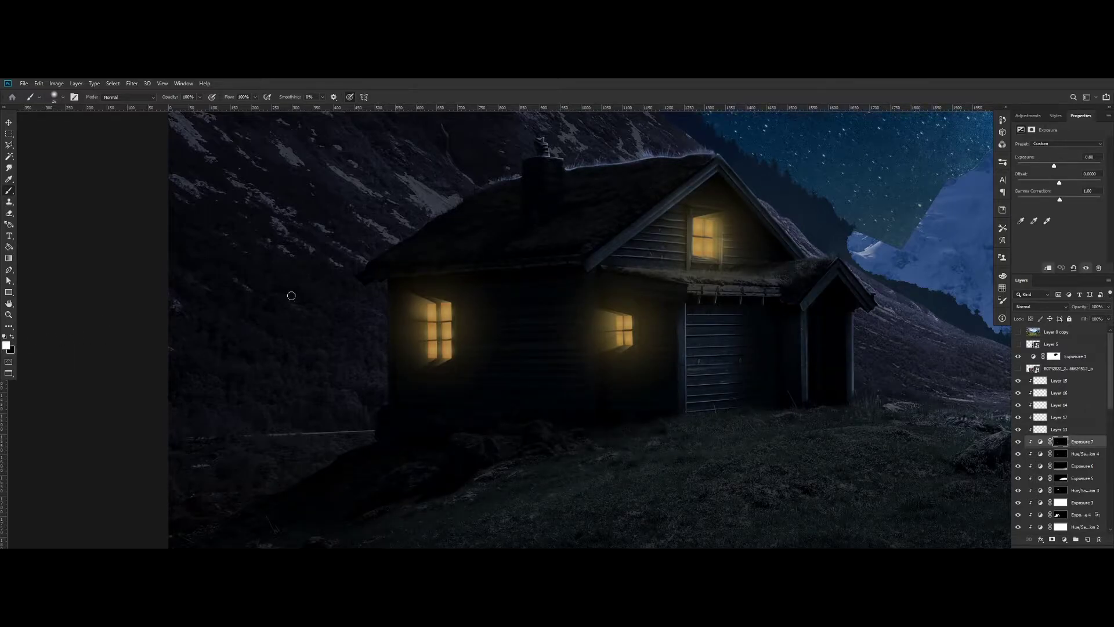
# Paint shadow onto the Exposure mask around the cabin's base and nearby ground, and set the exposure to -1.50
pyautogui.moveTo(816, 395); pyautogui.dragTo(833, 397)
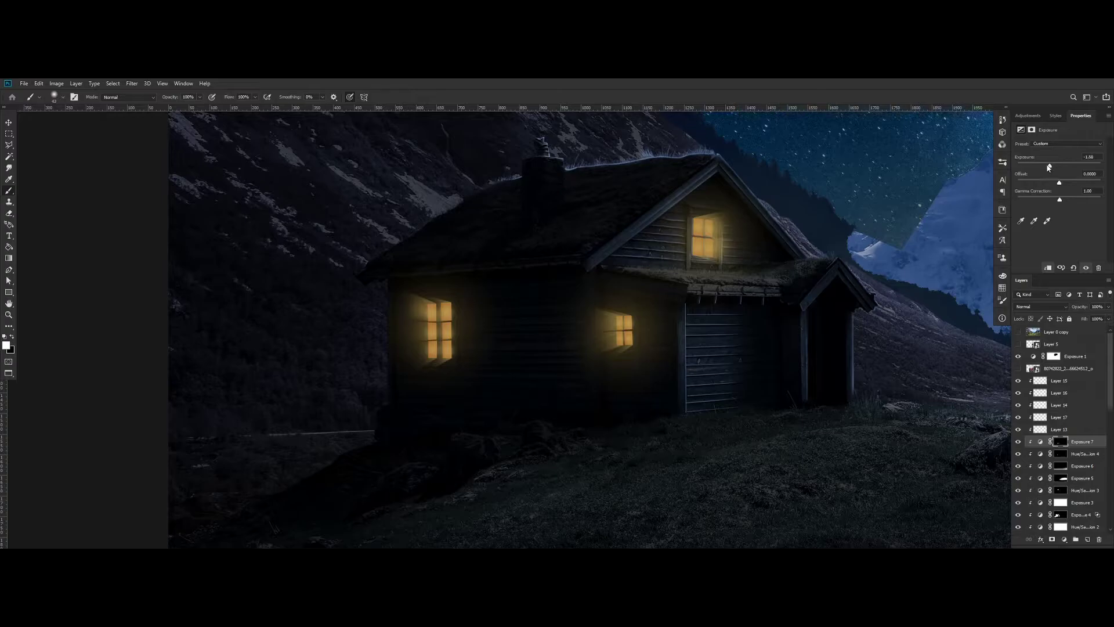
pyautogui.scroll(-7, 809, 335)
pyautogui.scroll(3, 775, 380)
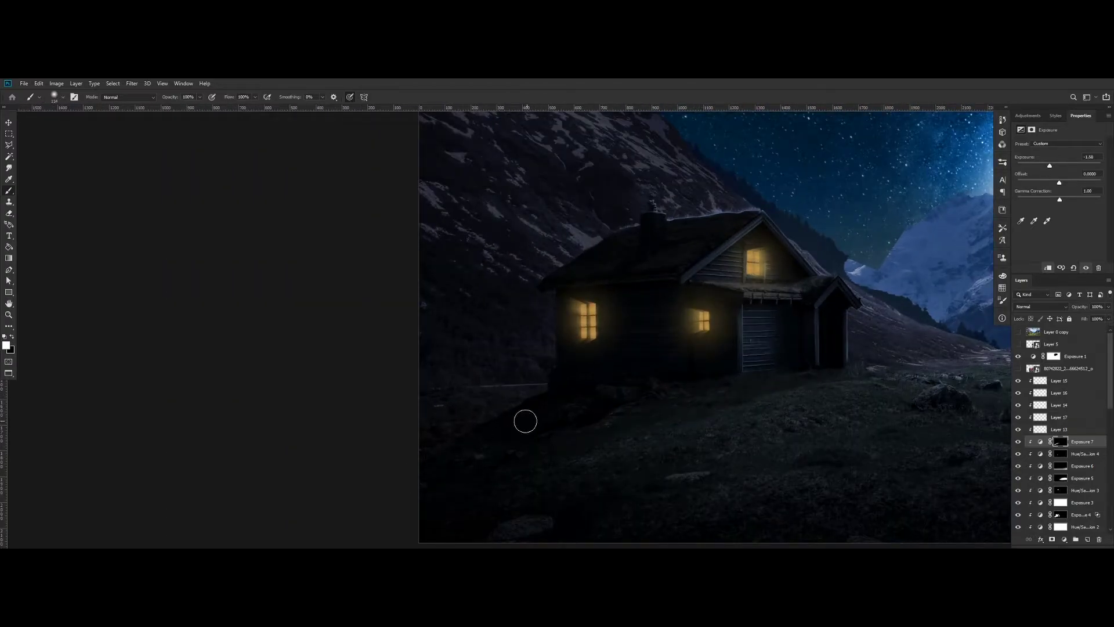
pyautogui.scroll(-4, 825, 366)
pyautogui.scroll(4, 853, 353)
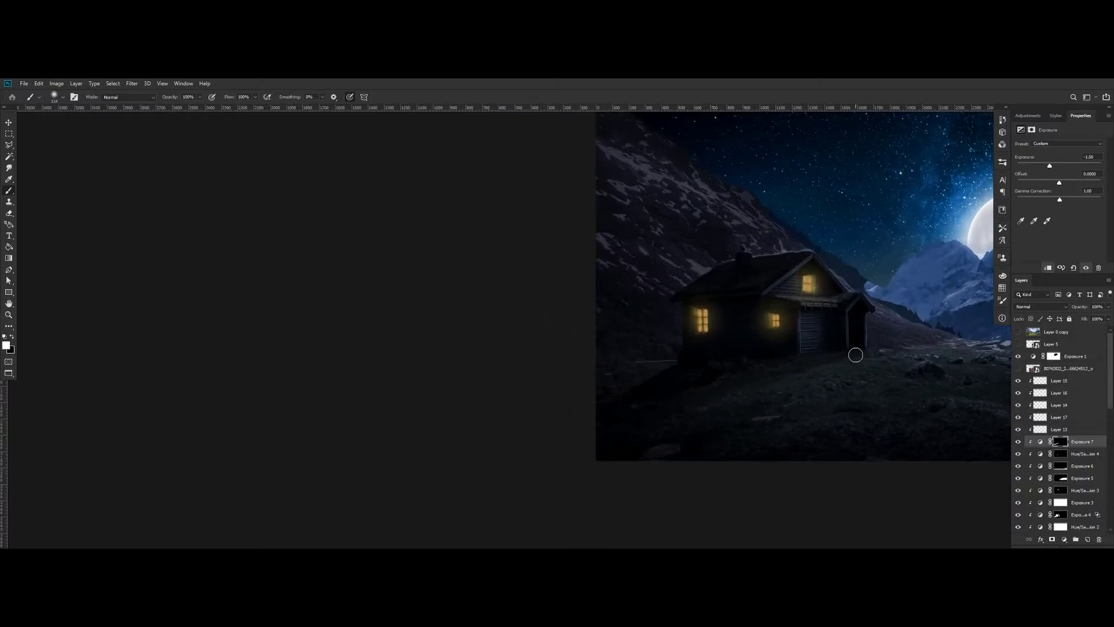
pyautogui.scroll(1, 861, 368)
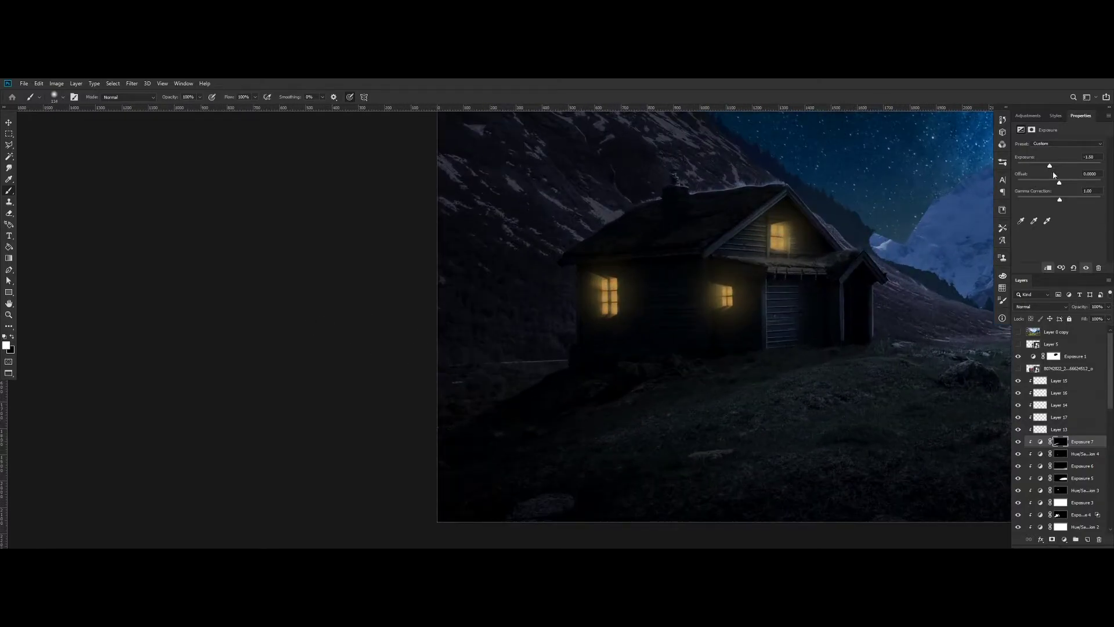
pyautogui.scroll(-3, 927, 258)
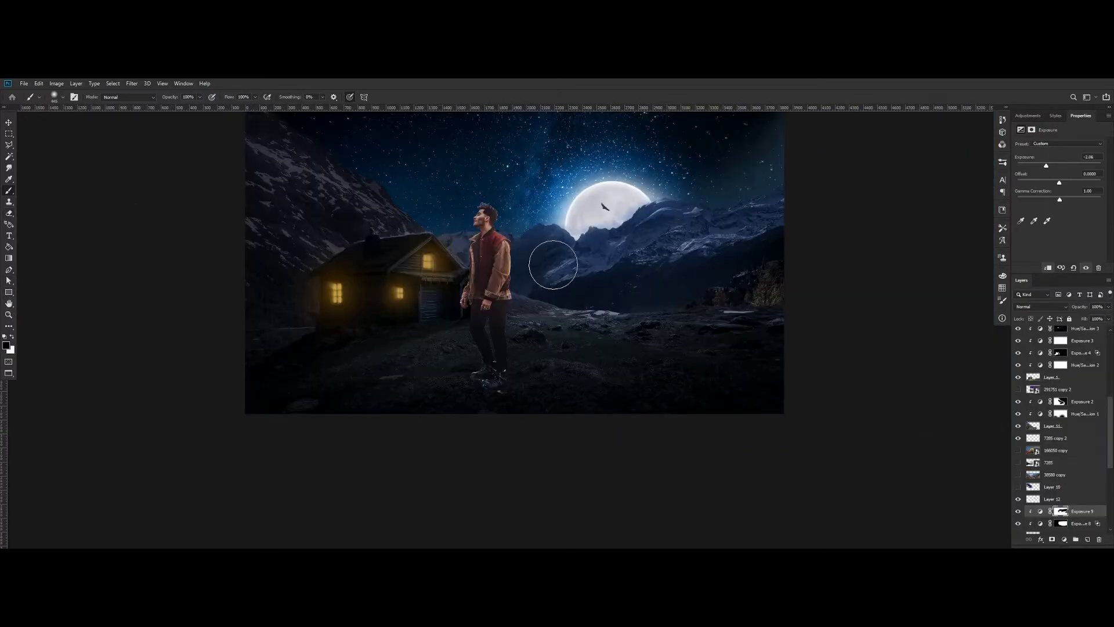
pyautogui.scroll(2, 555, 244)
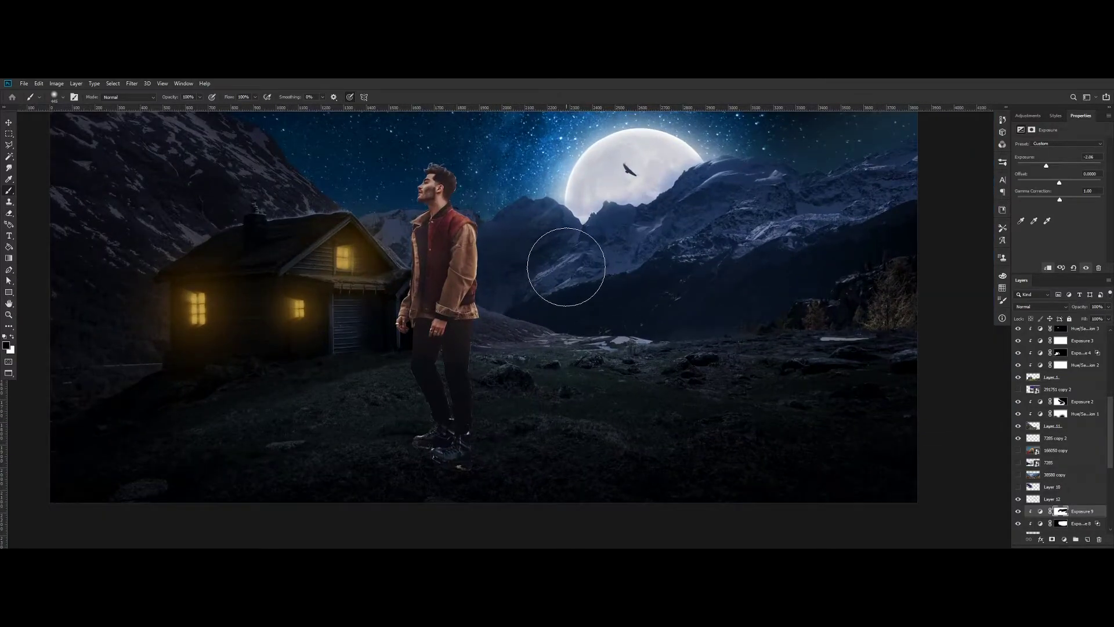
pyautogui.scroll(-2, 566, 267)
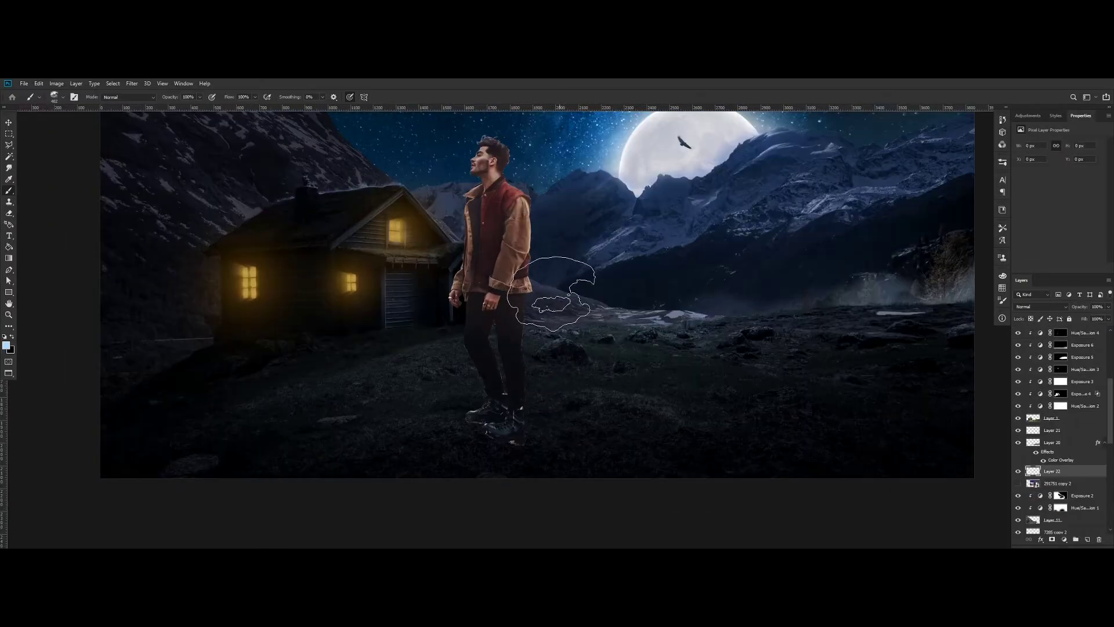
# Paint light blue fog along the valley floor behind the man on Layer 22, and lower the layer's opacity
pyautogui.scroll(2, 569, 299)
pyautogui.moveTo(572, 305)
pyautogui.mouseDown()
pyautogui.moveTo(738, 308)
pyautogui.moveTo(615, 313)
pyautogui.moveTo(662, 321)
pyautogui.mouseUp()
pyautogui.moveTo(543, 293); pyautogui.dragTo(537, 285)
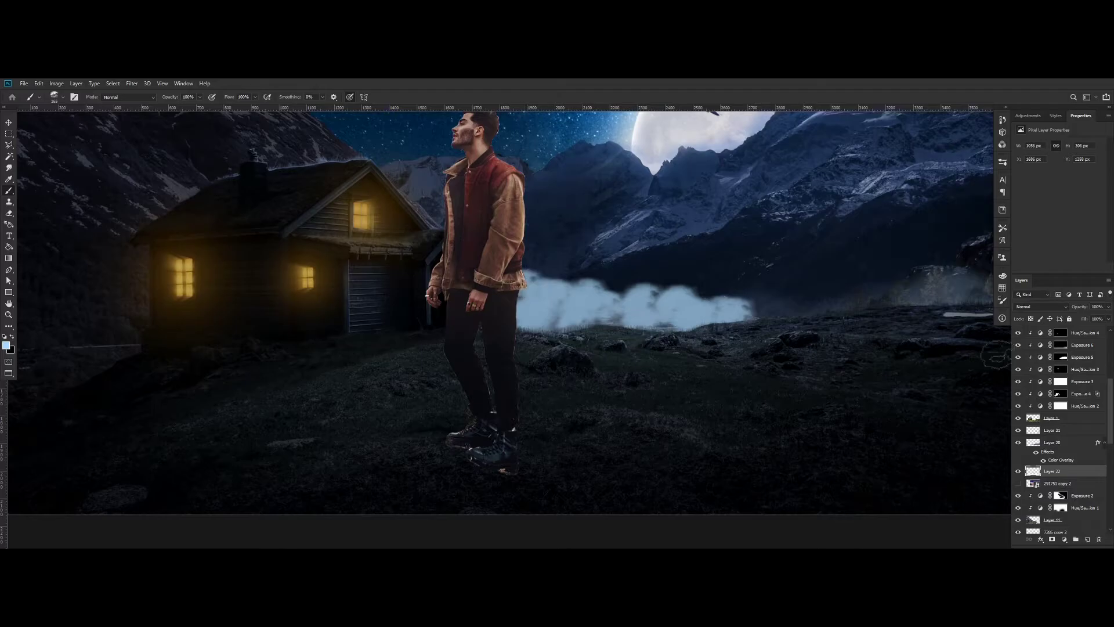
pyautogui.click(1108, 307)
pyautogui.moveTo(1109, 317); pyautogui.dragTo(1089, 318)
# Soften the upper edge of the valley fog with the Eraser, and reduce Layer 22's opacity further
pyautogui.press('e')
pyautogui.click(132, 84)
pyautogui.moveTo(613, 245)
pyautogui.mouseDown()
pyautogui.moveTo(621, 267)
pyautogui.moveTo(596, 266)
pyautogui.mouseUp()
pyautogui.moveTo(756, 261); pyautogui.dragTo(656, 263)
pyautogui.click(1109, 307)
pyautogui.moveTo(1089, 317); pyautogui.dragTo(1084, 318)
pyautogui.moveTo(596, 249); pyautogui.dragTo(540, 253)
pyautogui.scroll(-4, 732, 264)
pyautogui.scroll(2, 732, 265)
# Check the fog by toggling Layer 22's visibility, and move the layer below Layer 11
pyautogui.click(9, 191)
pyautogui.click(1018, 472)
pyautogui.click(1018, 471)
pyautogui.moveTo(1051, 471); pyautogui.dragTo(1056, 523)
# Paint more fog on Layer 22 along the mountain base and behind the cabin and the man
pyautogui.moveTo(570, 272)
pyautogui.mouseDown()
pyautogui.moveTo(607, 301)
pyautogui.moveTo(734, 325)
pyautogui.moveTo(797, 320)
pyautogui.moveTo(760, 310)
pyautogui.mouseUp()
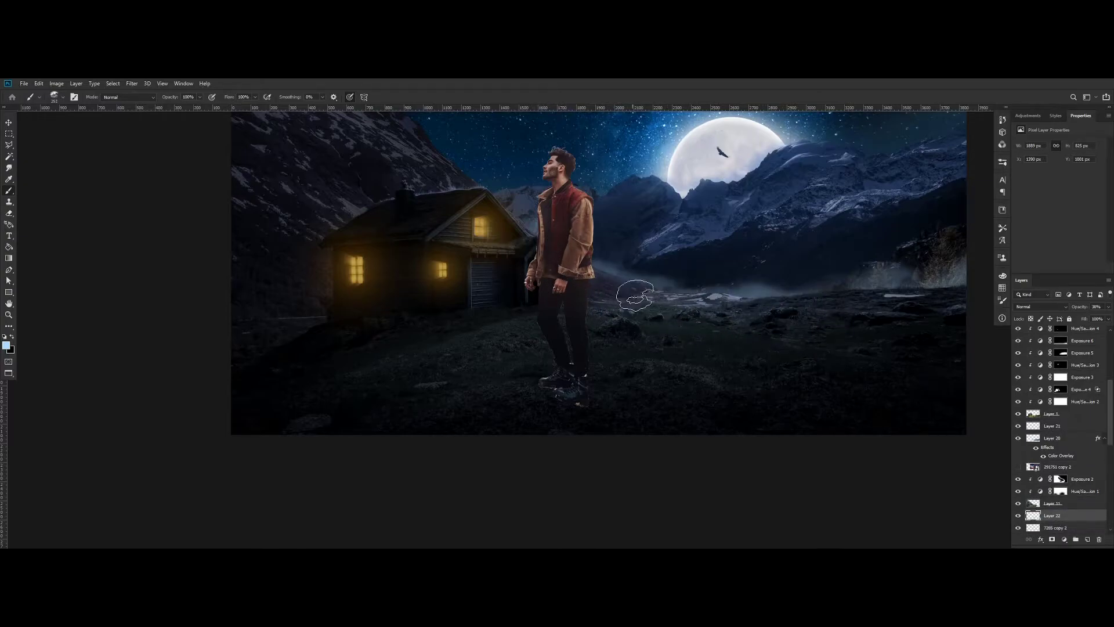
pyautogui.moveTo(527, 242); pyautogui.dragTo(543, 242)
pyautogui.moveTo(491, 217); pyautogui.dragTo(511, 229)
pyautogui.moveTo(576, 270); pyautogui.dragTo(591, 270)
pyautogui.click(606, 267)
pyautogui.moveTo(631, 291)
pyautogui.mouseDown()
pyautogui.moveTo(617, 292)
pyautogui.moveTo(668, 294)
pyautogui.mouseUp()
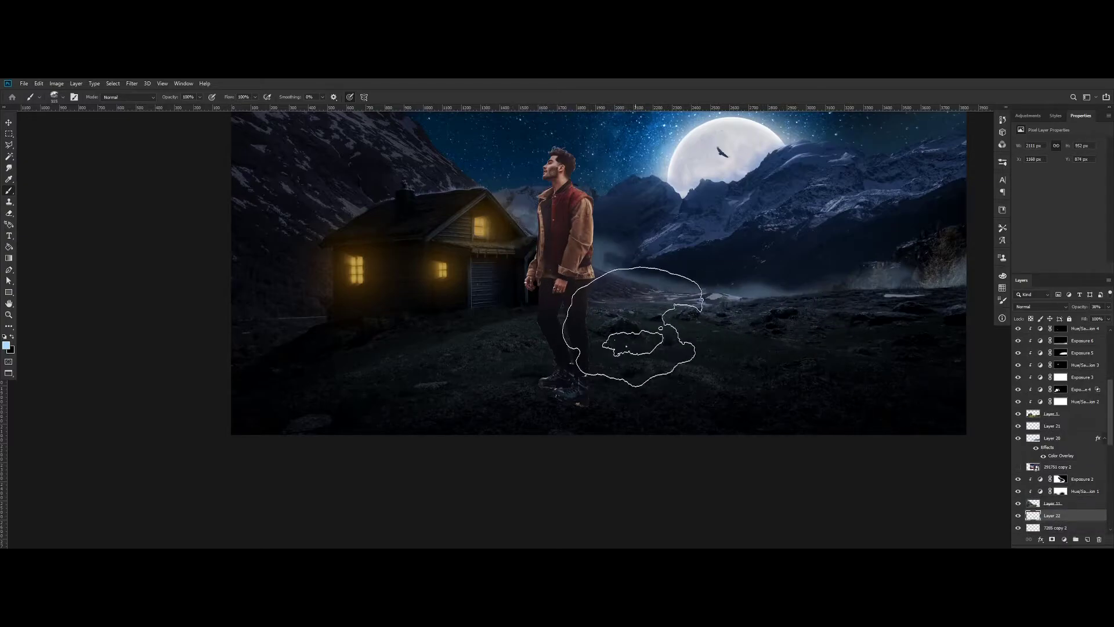
# Add broader fog dabs with a larger brush on Layer 22, and lower the layer's opacity
pyautogui.click(634, 327)
pyautogui.click(456, 232)
pyautogui.click(1109, 306)
pyautogui.moveTo(1084, 317); pyautogui.dragTo(1077, 317)
pyautogui.moveTo(680, 287); pyautogui.dragTo(642, 269)
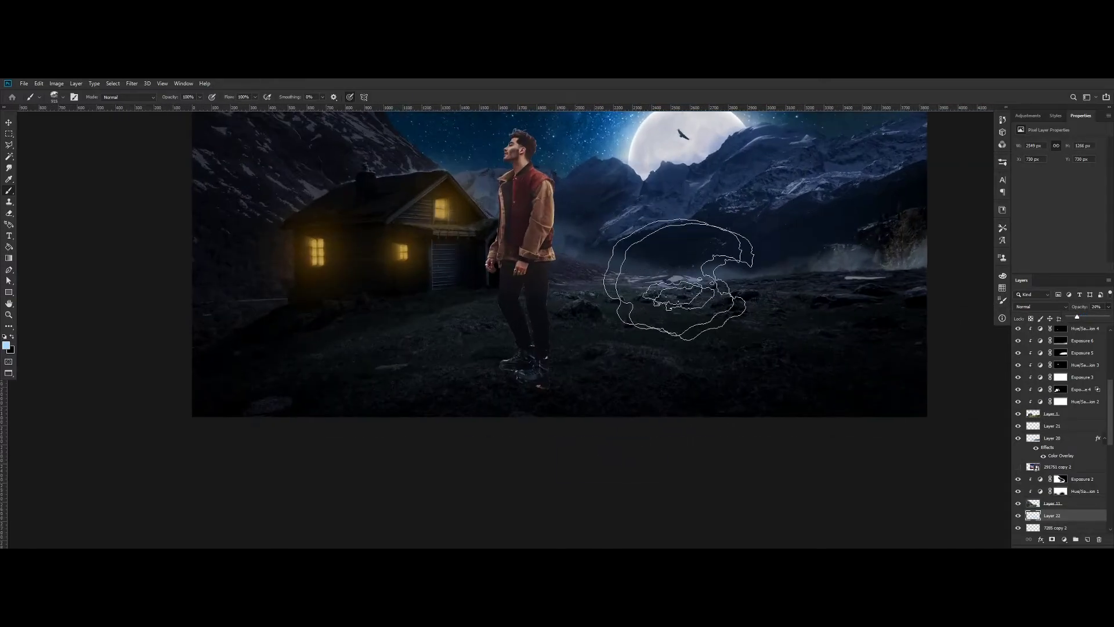
# Create a new layer above Layer 21, paint mist beside the man with another fog brush, and reduce its opacity
pyautogui.click(1086, 540)
pyautogui.click(1058, 426)
pyautogui.click(1087, 540)
pyautogui.rightClick(589, 308)
pyautogui.click(873, 394)
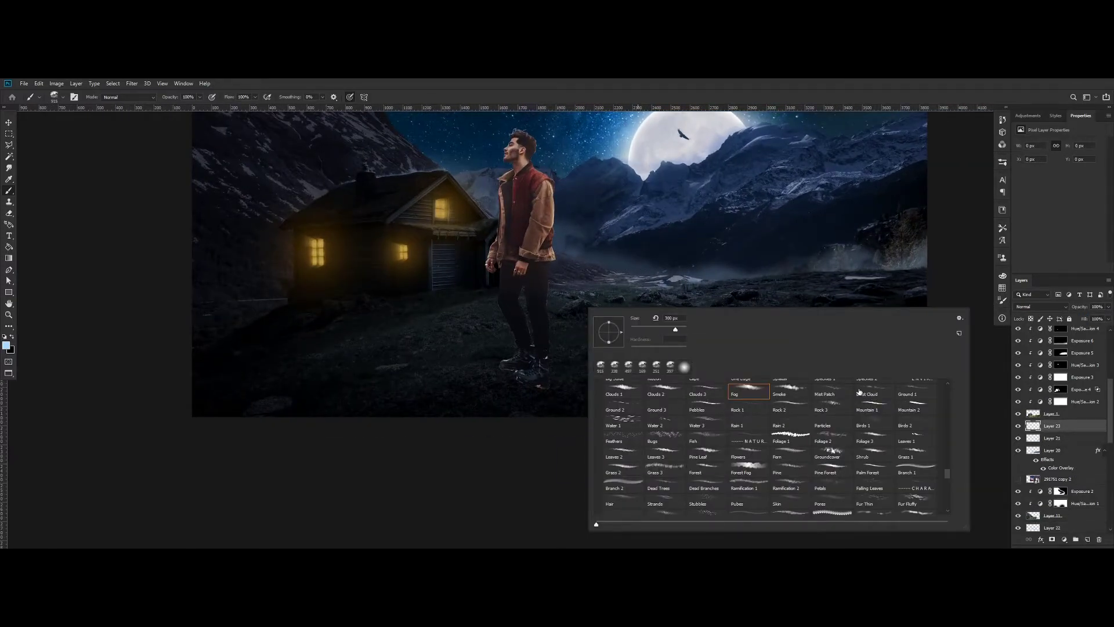
pyautogui.click(627, 274)
pyautogui.click(558, 257)
pyautogui.click(1109, 306)
pyautogui.click(1082, 316)
# Create a new layer above Layer 15 and paint fog across the ground and valley to the right of the man
pyautogui.moveTo(1110, 429); pyautogui.dragTo(1111, 397)
pyautogui.click(1074, 353)
pyautogui.click(1088, 540)
pyautogui.moveTo(556, 279)
pyautogui.mouseDown()
pyautogui.moveTo(582, 289)
pyautogui.moveTo(745, 287)
pyautogui.moveTo(823, 273)
pyautogui.moveTo(630, 299)
pyautogui.moveTo(793, 306)
pyautogui.mouseUp()
pyautogui.press(']')
pyautogui.click(698, 316)
pyautogui.click(583, 288)
# Lower Layer 24's opacity and add another fog dab on the right side of the valley
pyautogui.click(1109, 306)
pyautogui.moveTo(1071, 318); pyautogui.dragTo(1077, 318)
pyautogui.scroll(-4, 909, 303)
pyautogui.click(824, 321)
# Try the Overlay blend mode with a higher opacity on Layer 24
pyautogui.click(1041, 307)
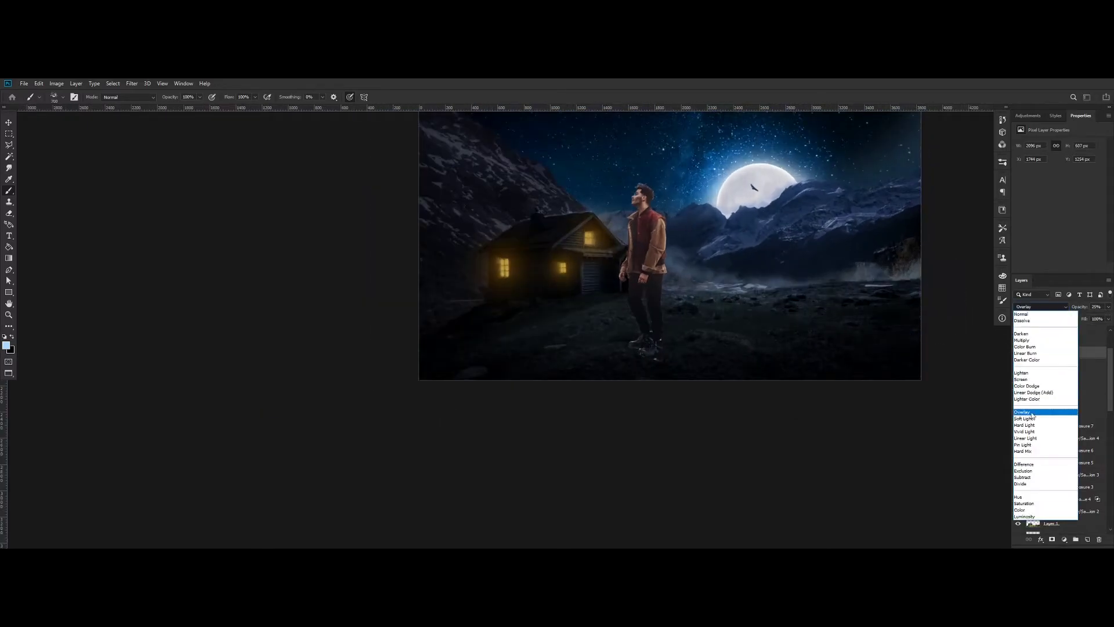
pyautogui.click(1038, 412)
pyautogui.click(1108, 307)
pyautogui.click(1089, 317)
# Set Layer 24's blend mode to Lighter Color and reduce its opacity
pyautogui.click(1048, 308)
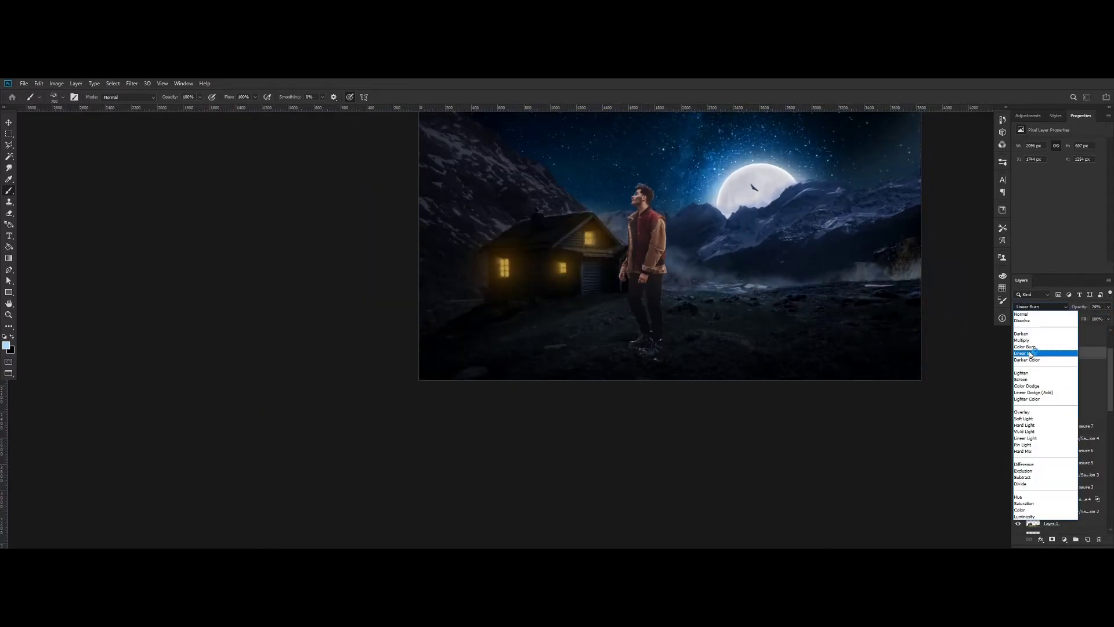
pyautogui.click(1027, 399)
pyautogui.click(1109, 306)
pyautogui.moveTo(1097, 318); pyautogui.dragTo(1080, 318)
# Erase excess fog at the lower right of the scene, and set Layer 24's opacity to 43%
pyautogui.press('e')
pyautogui.moveTo(858, 368); pyautogui.dragTo(901, 359)
pyautogui.click(1109, 306)
pyautogui.moveTo(1080, 317); pyautogui.dragTo(1085, 318)
pyautogui.scroll(7, 832, 292)
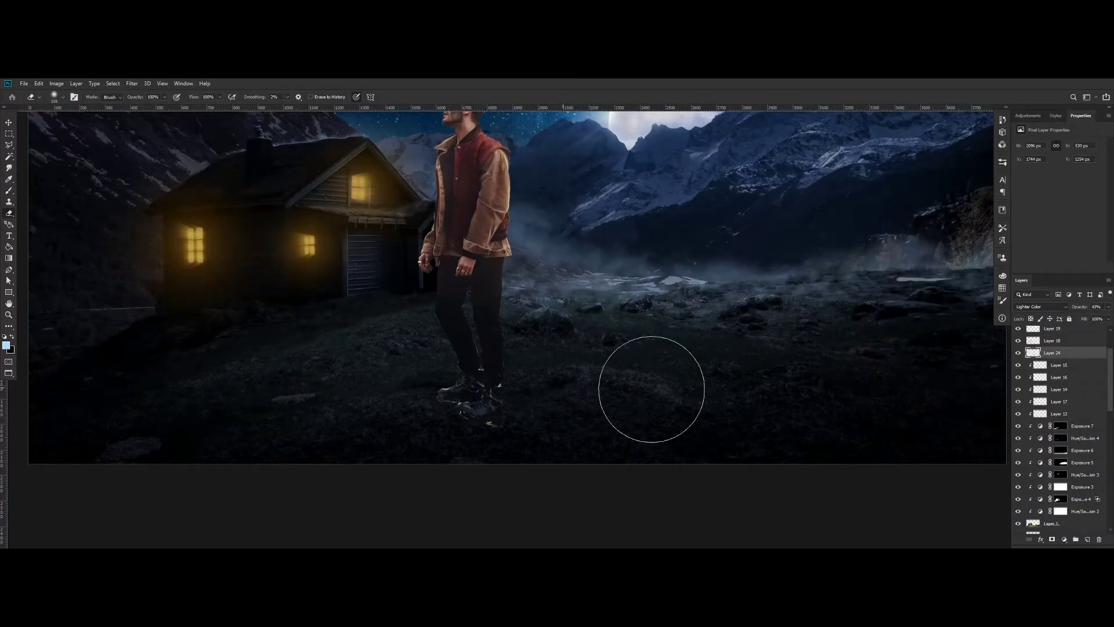
# Add a new layer, brush light blue fog across the valley behind the man, and change the layer's blend mode
pyautogui.click(1088, 539)
pyautogui.press('b')
pyautogui.click(575, 297)
pyautogui.moveTo(574, 297)
pyautogui.mouseDown()
pyautogui.moveTo(729, 319)
pyautogui.moveTo(958, 285)
pyautogui.moveTo(829, 321)
pyautogui.mouseUp()
pyautogui.click(1041, 306)
pyautogui.click(1028, 415)
# Enlarge the brush and lower the new fog layer's opacity
pyautogui.scroll(-4, 844, 316)
pyautogui.press(']')
pyautogui.press(']')
pyautogui.press(']')
pyautogui.press(']')
pyautogui.click(1109, 307)
pyautogui.moveTo(1109, 317); pyautogui.dragTo(1089, 317)
# Review the whole composite around the man, the cabin and the moon
pyautogui.scroll(2, 761, 244)
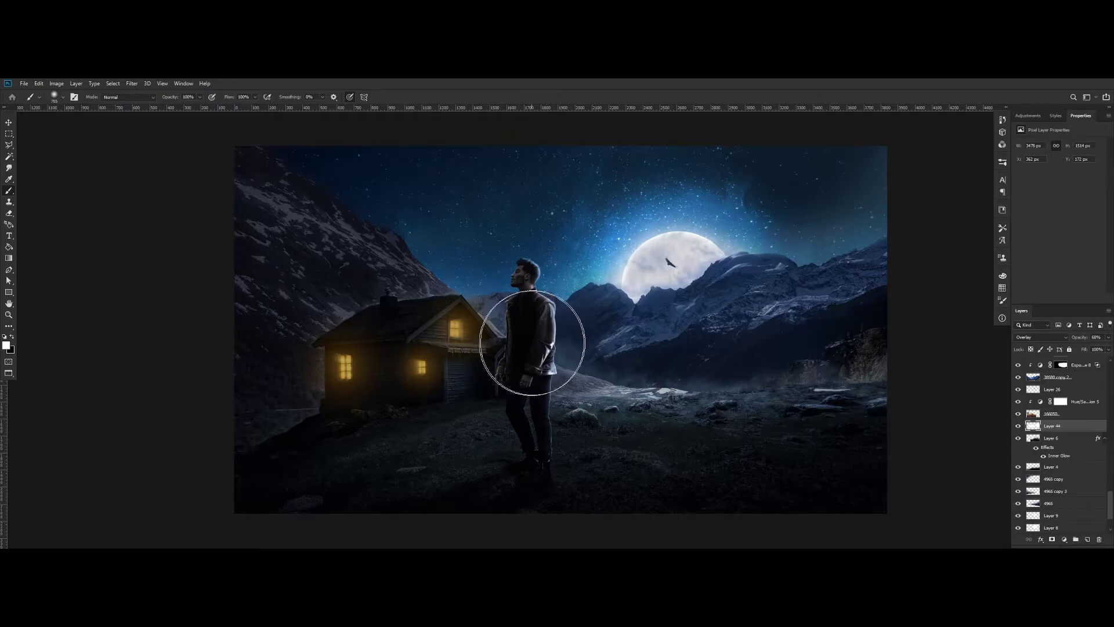
pyautogui.scroll(3, 542, 311)
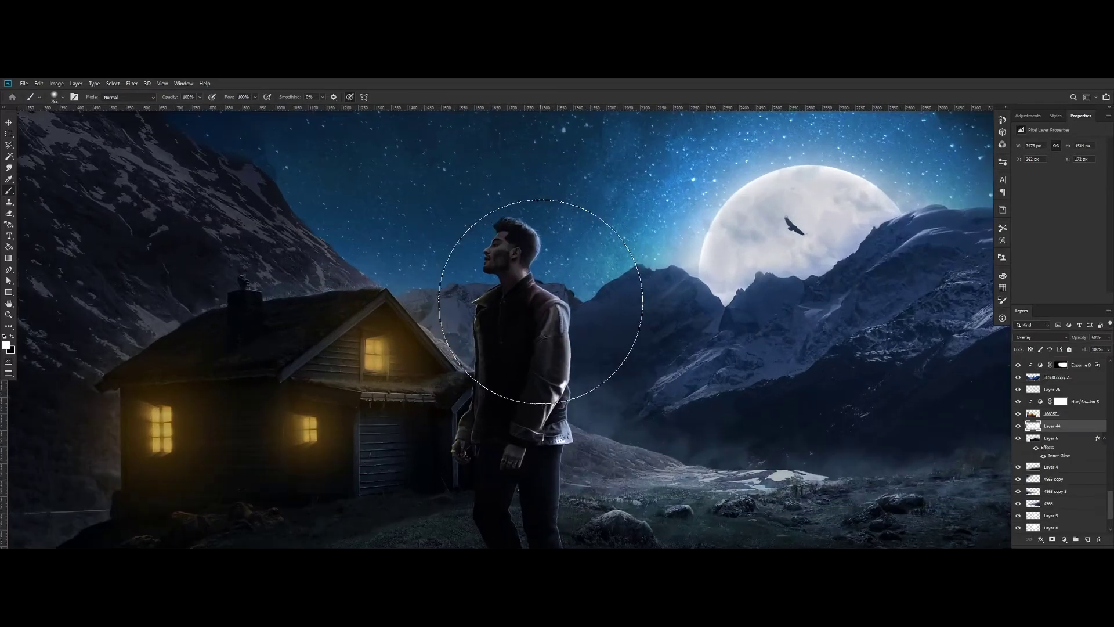
pyautogui.scroll(-2, 542, 325)
pyautogui.scroll(2, 558, 342)
pyautogui.scroll(-3, 555, 342)
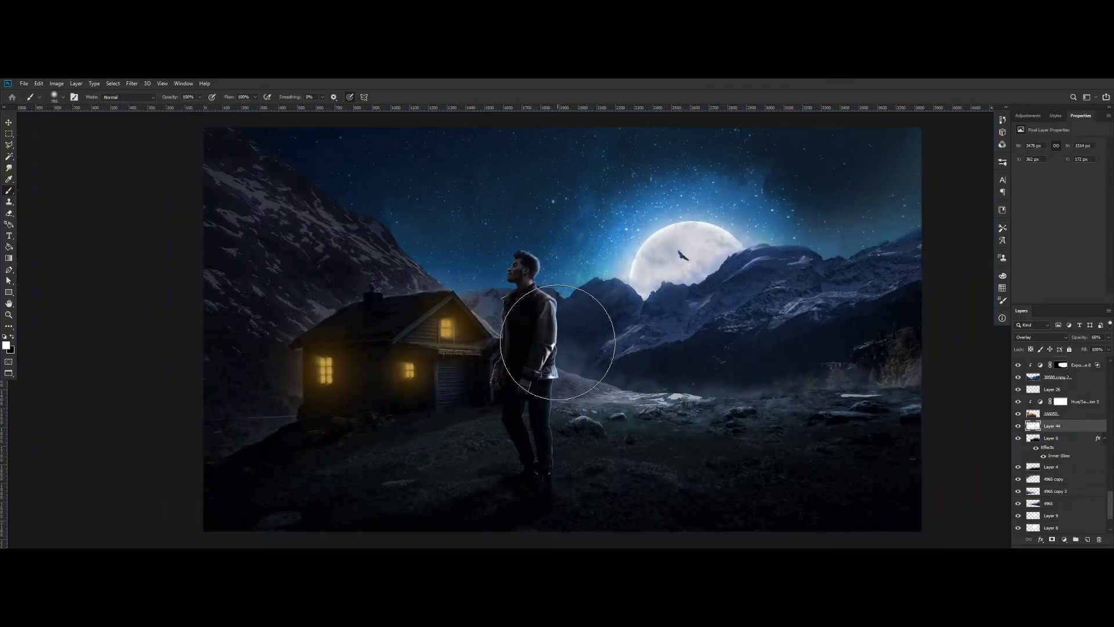
pyautogui.scroll(2, 552, 345)
pyautogui.scroll(-2, 553, 345)
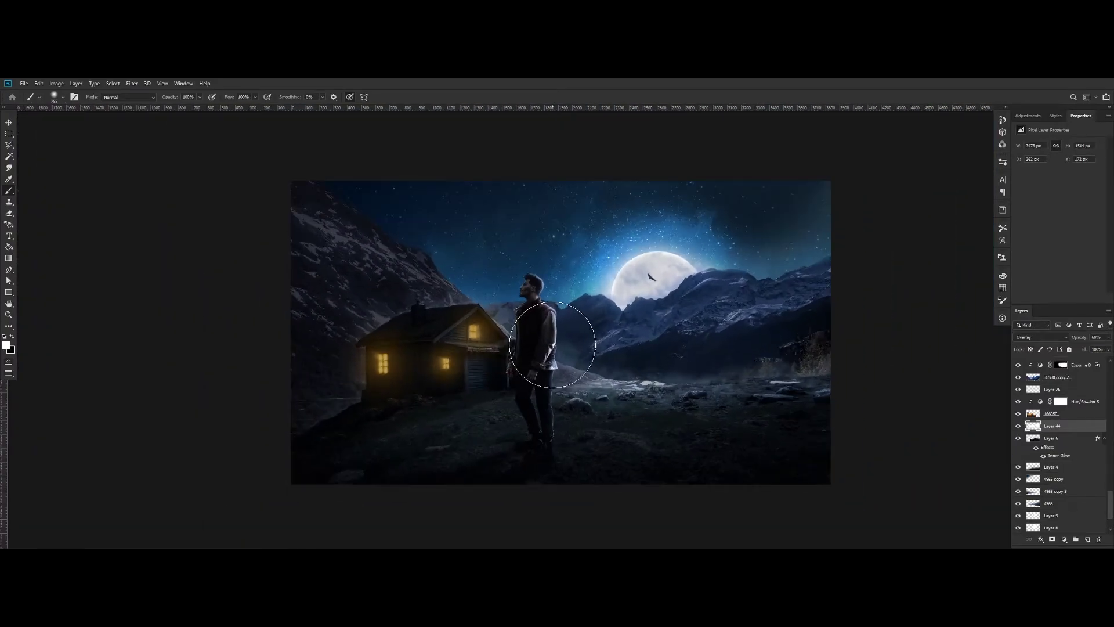
pyautogui.scroll(1, 550, 345)
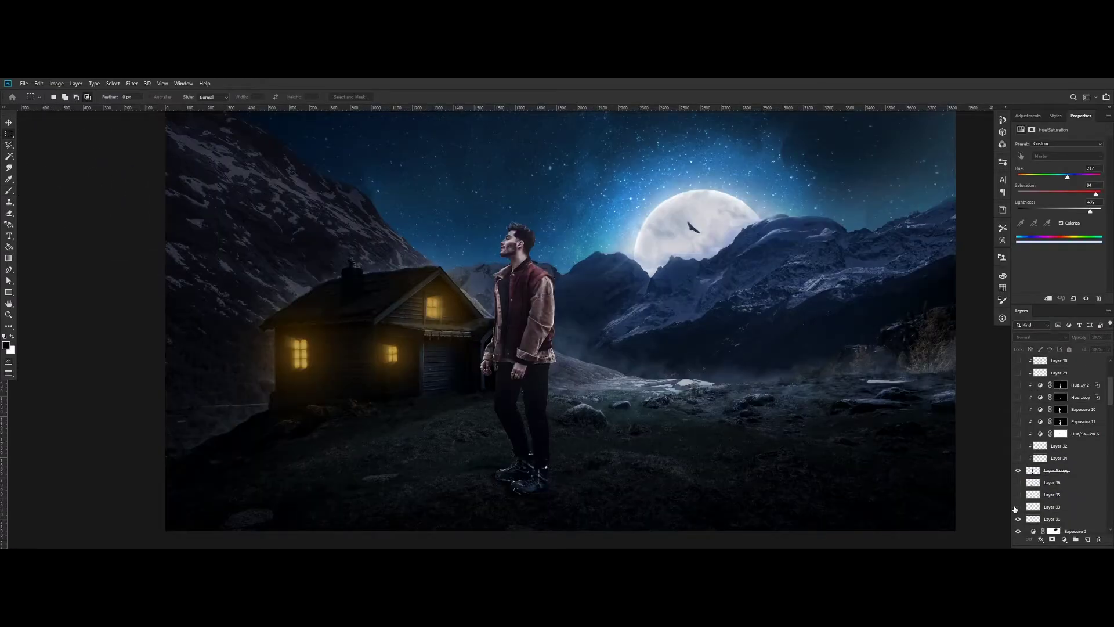
# Show Layer 35 and Layer 36 beneath the man to add his shadow on the grass
pyautogui.scroll(3, 504, 495)
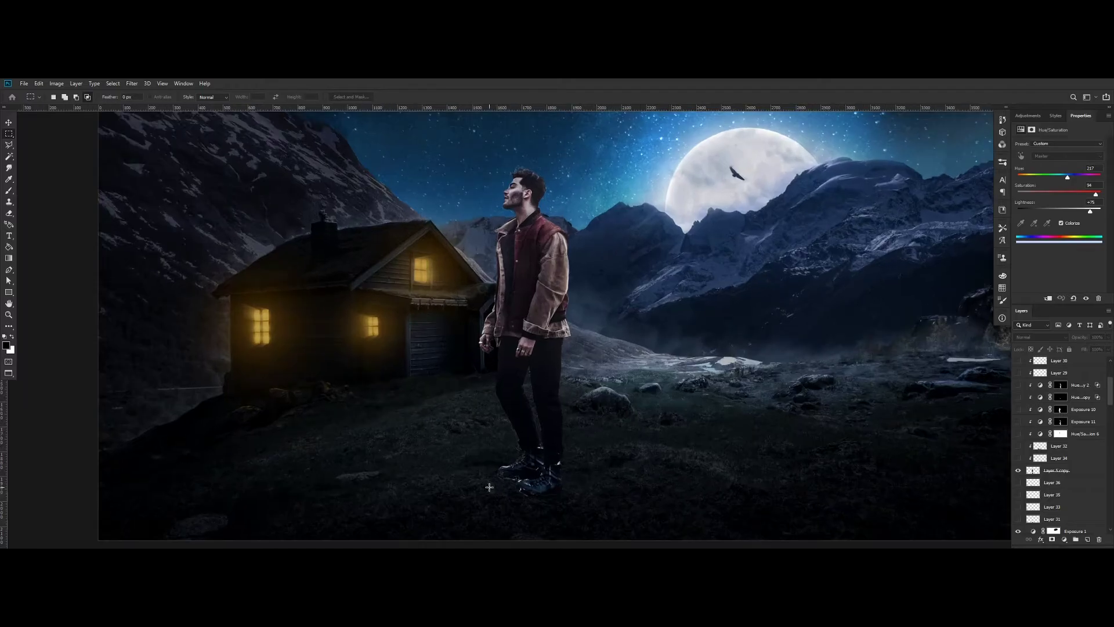
pyautogui.click(9, 304)
pyautogui.moveTo(439, 406); pyautogui.dragTo(412, 343)
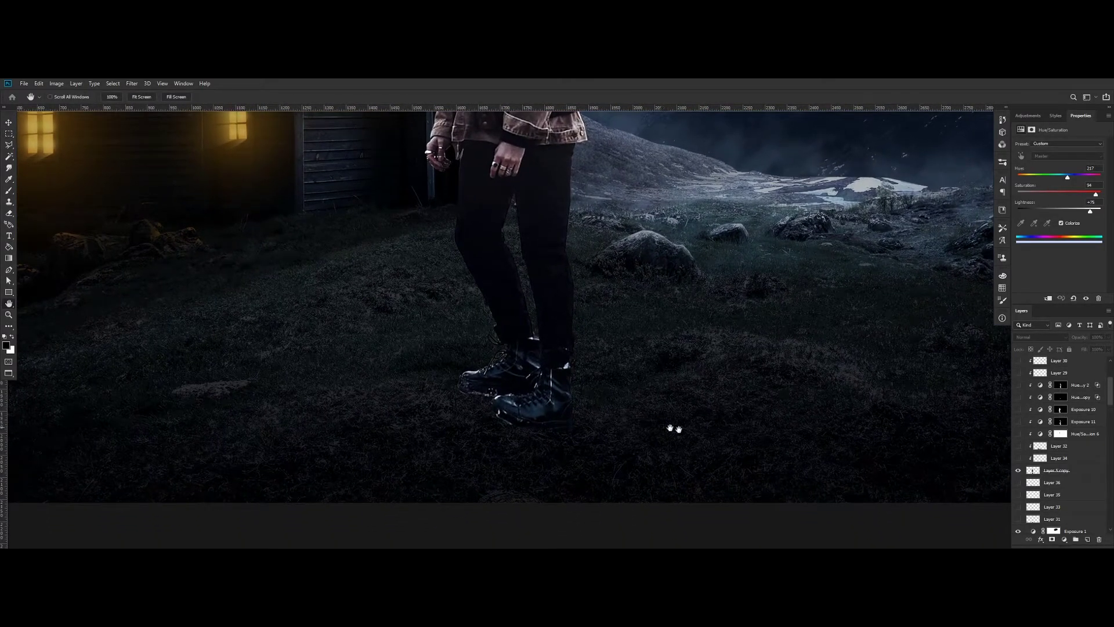
pyautogui.click(1018, 482)
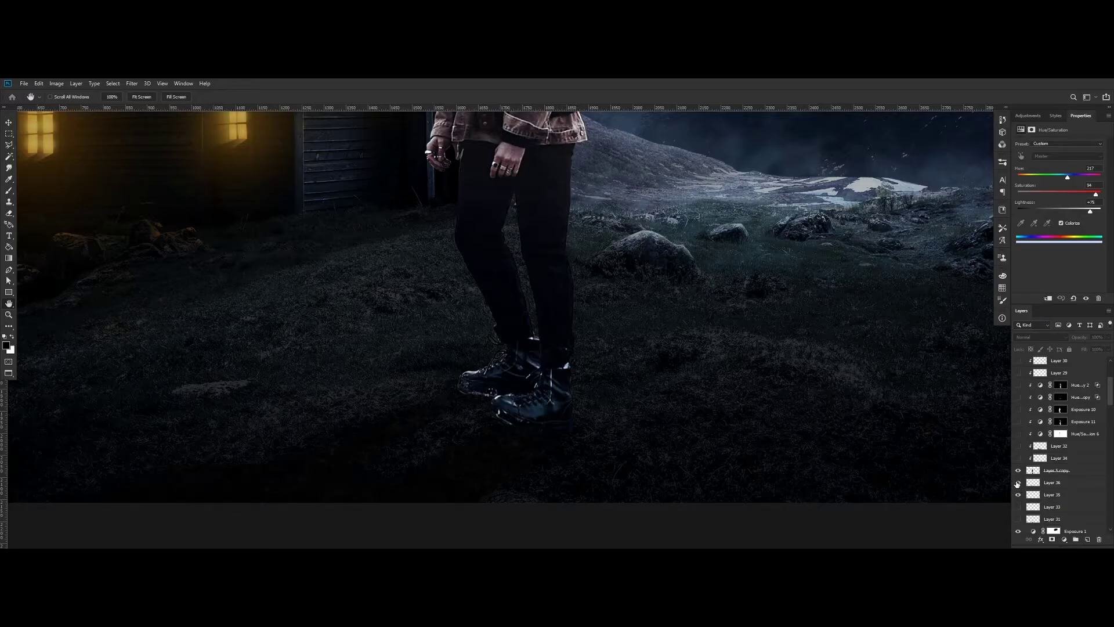
pyautogui.scroll(-4, 655, 368)
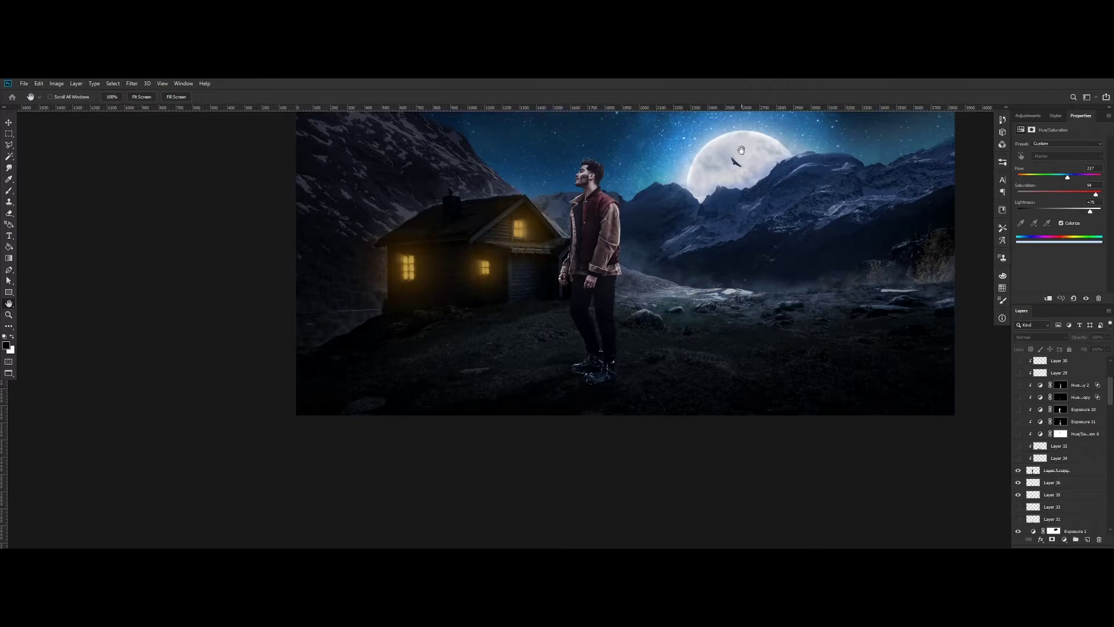
pyautogui.scroll(4, 547, 373)
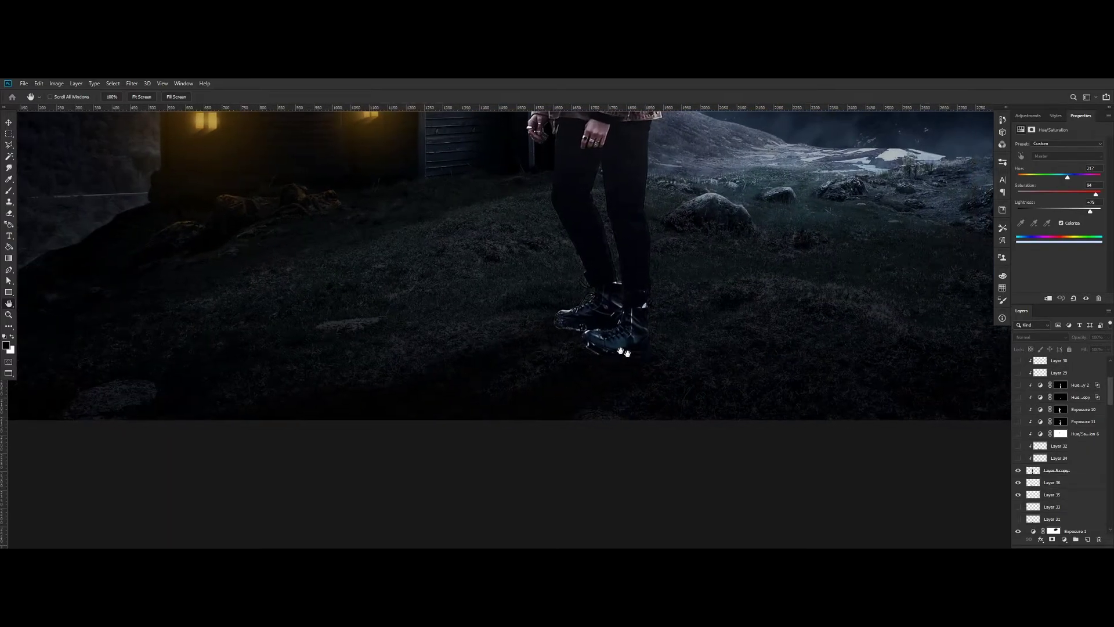
# Show the two remaining hidden shadow layers beneath the man and check the ground contact around his boots
pyautogui.scroll(2, 622, 378)
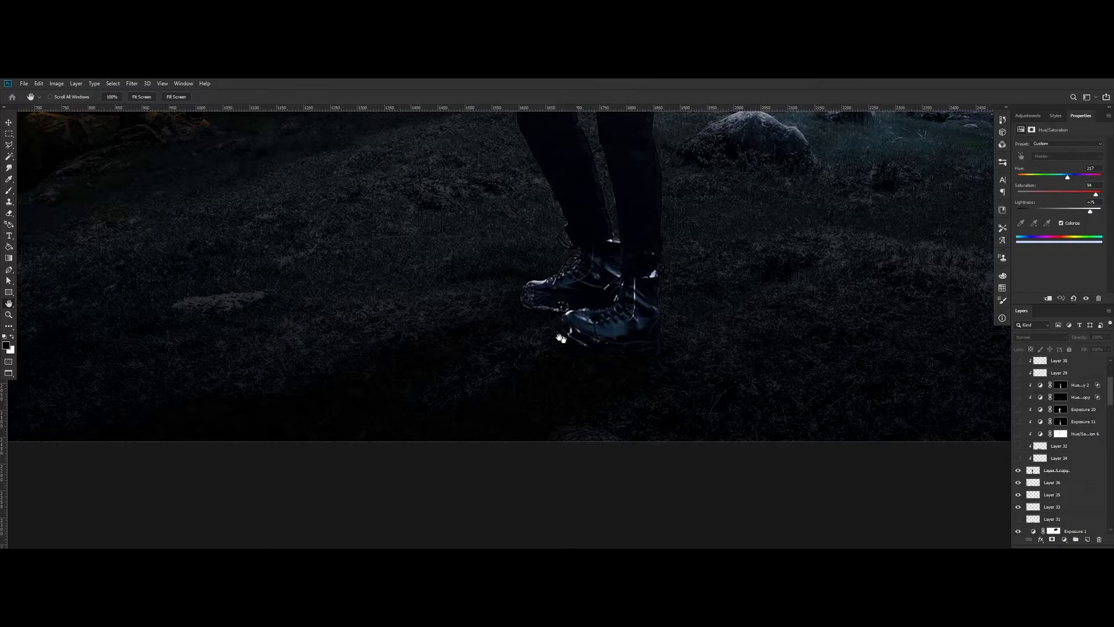
pyautogui.scroll(2, 529, 312)
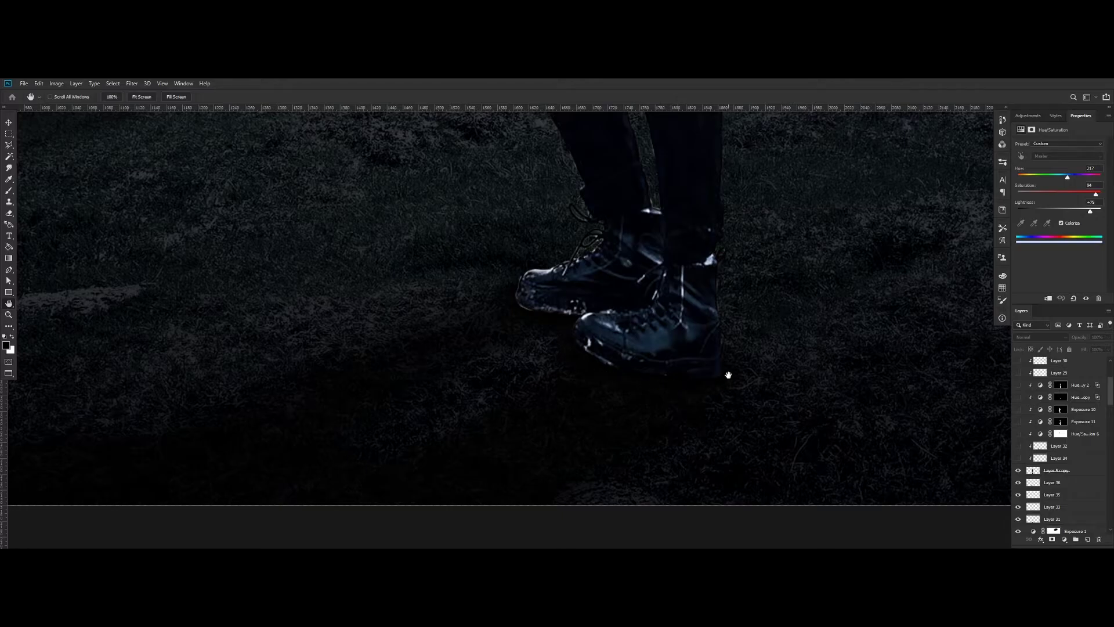
pyautogui.scroll(-10, 635, 364)
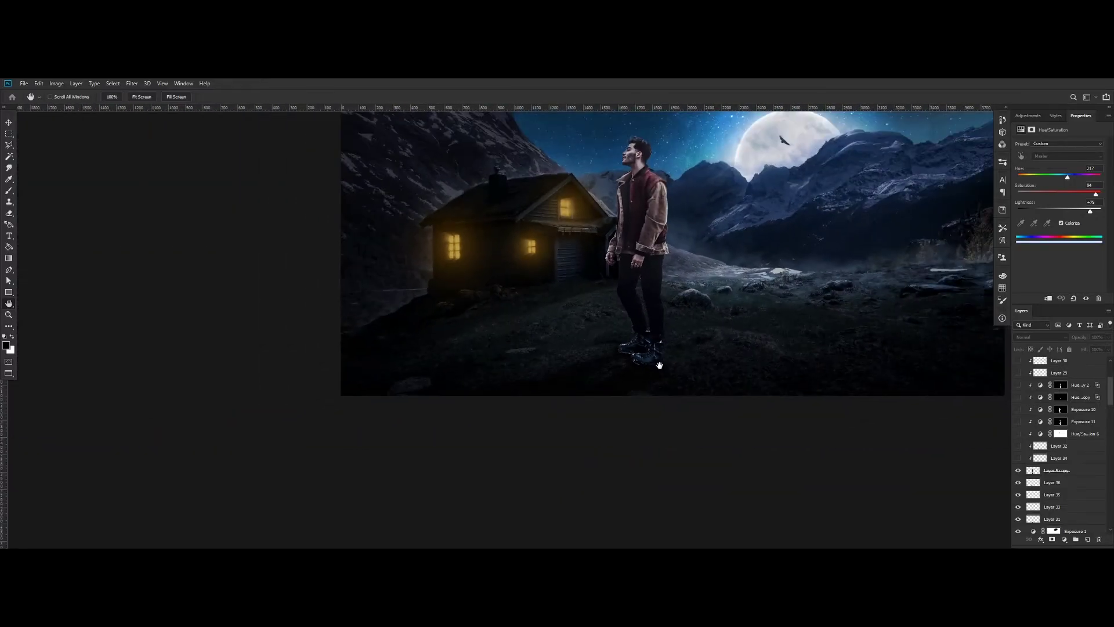
pyautogui.scroll(10, 660, 365)
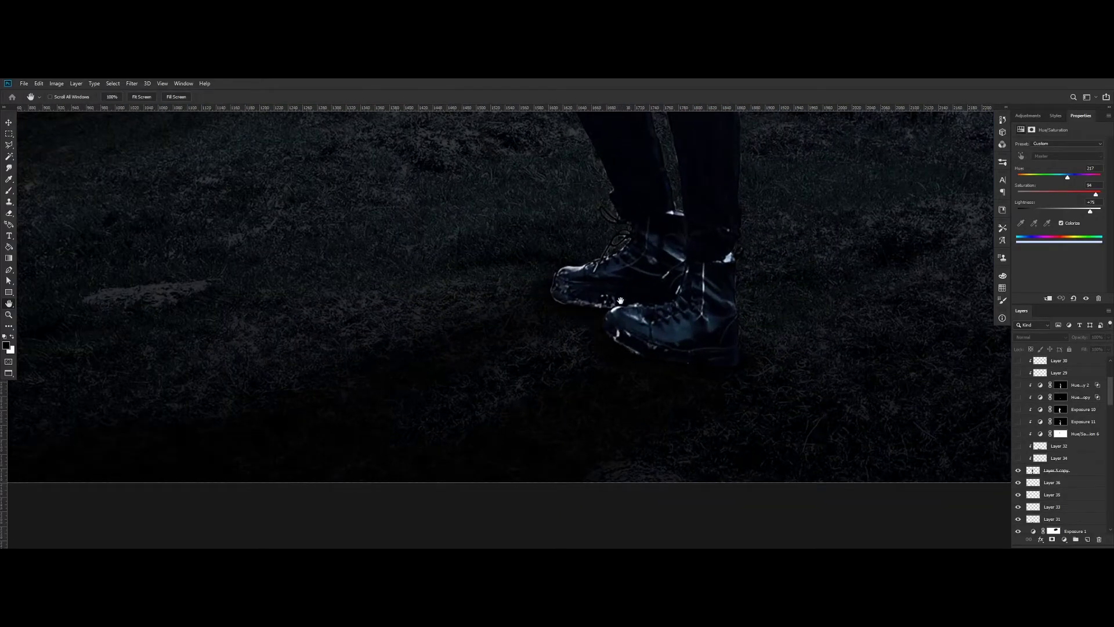
# Show the two paint layers clipped directly above the man's layer to darken his boots
pyautogui.scroll(-8, 621, 302)
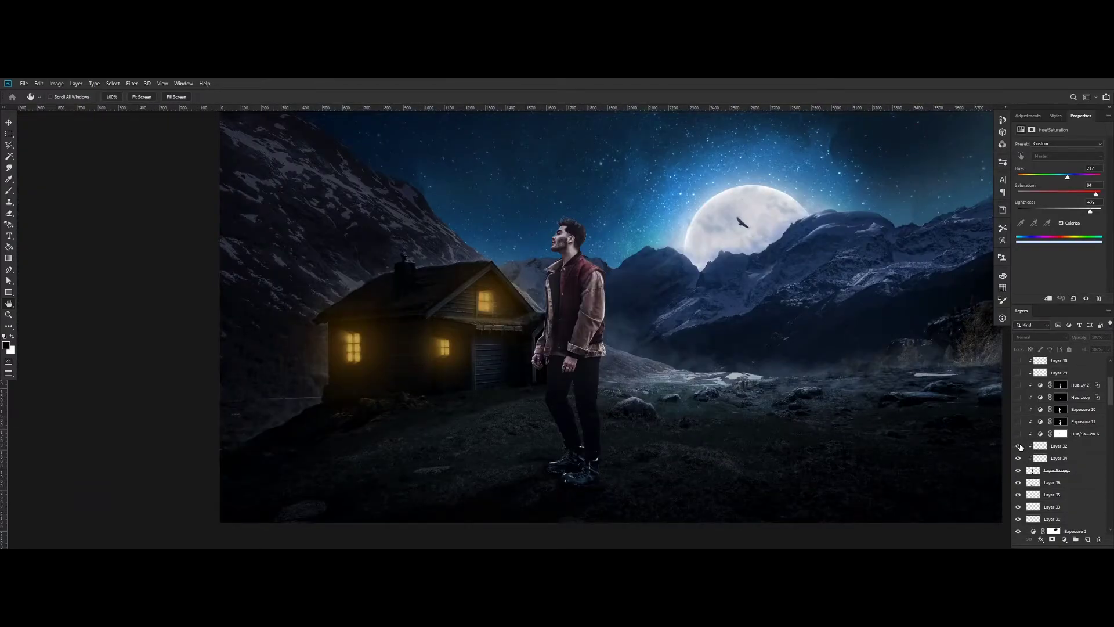
pyautogui.scroll(3, 621, 506)
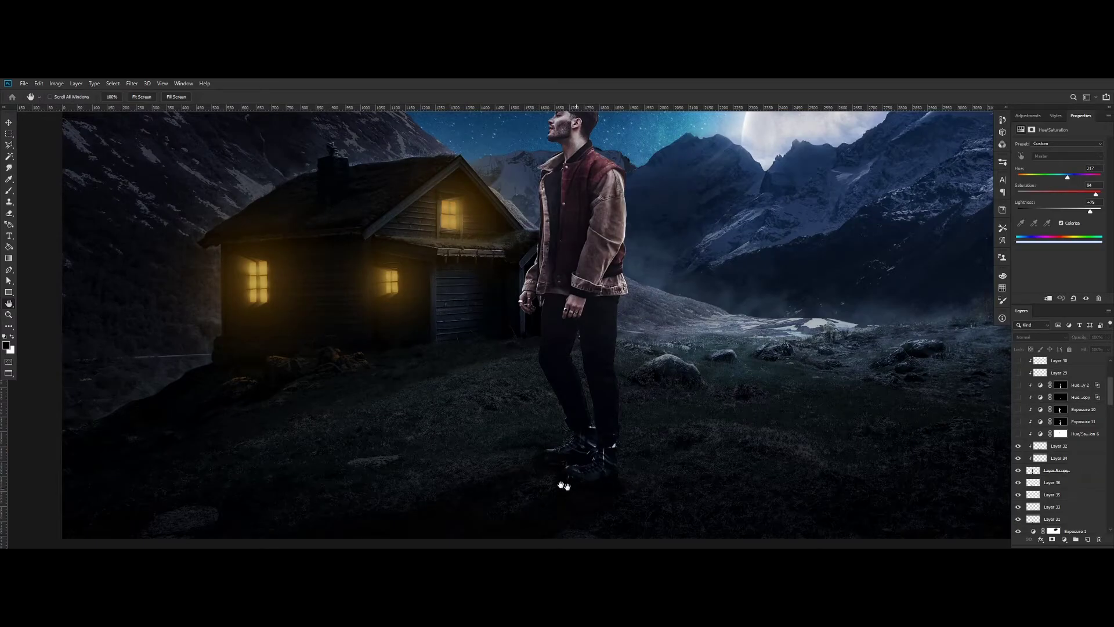
pyautogui.scroll(2, 580, 487)
pyautogui.scroll(-2, 603, 484)
pyautogui.scroll(1, 606, 484)
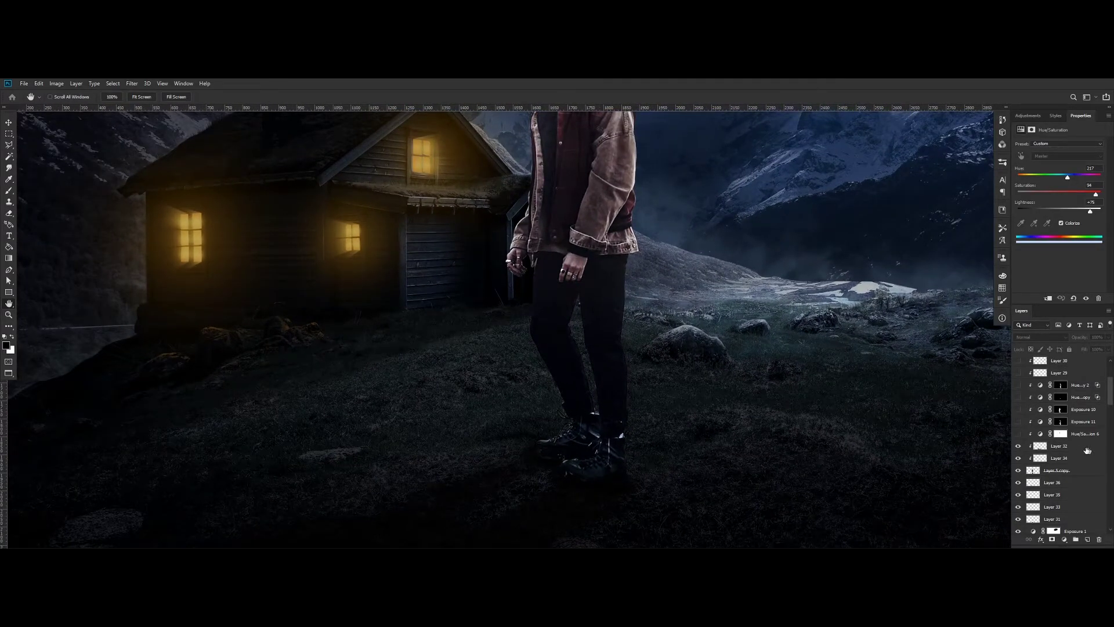
pyautogui.scroll(-5, 736, 379)
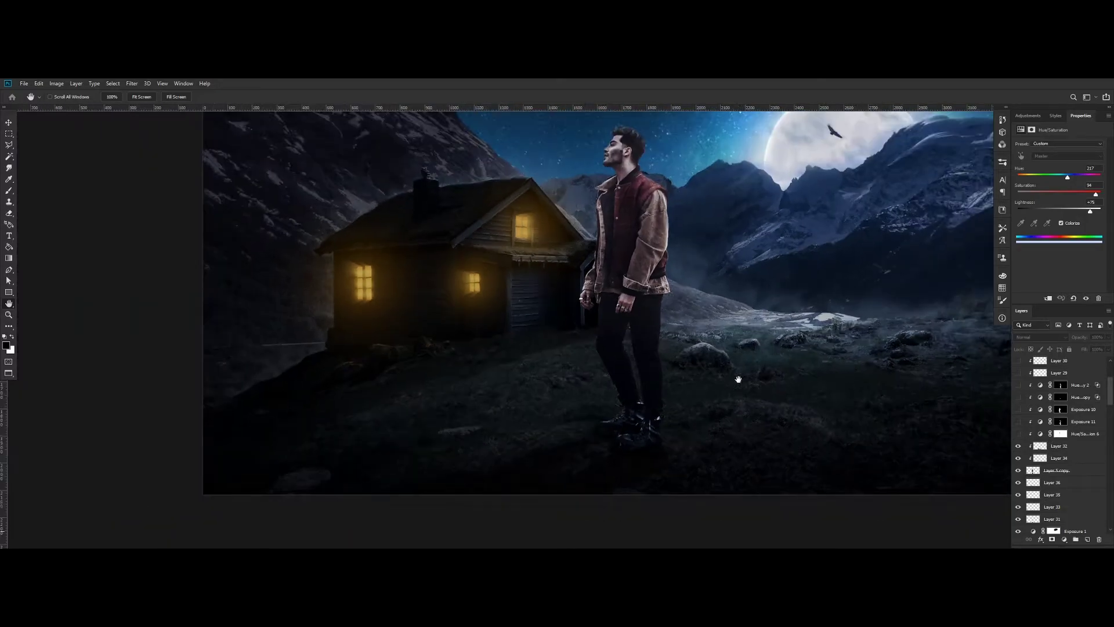
pyautogui.moveTo(699, 343); pyautogui.dragTo(690, 358)
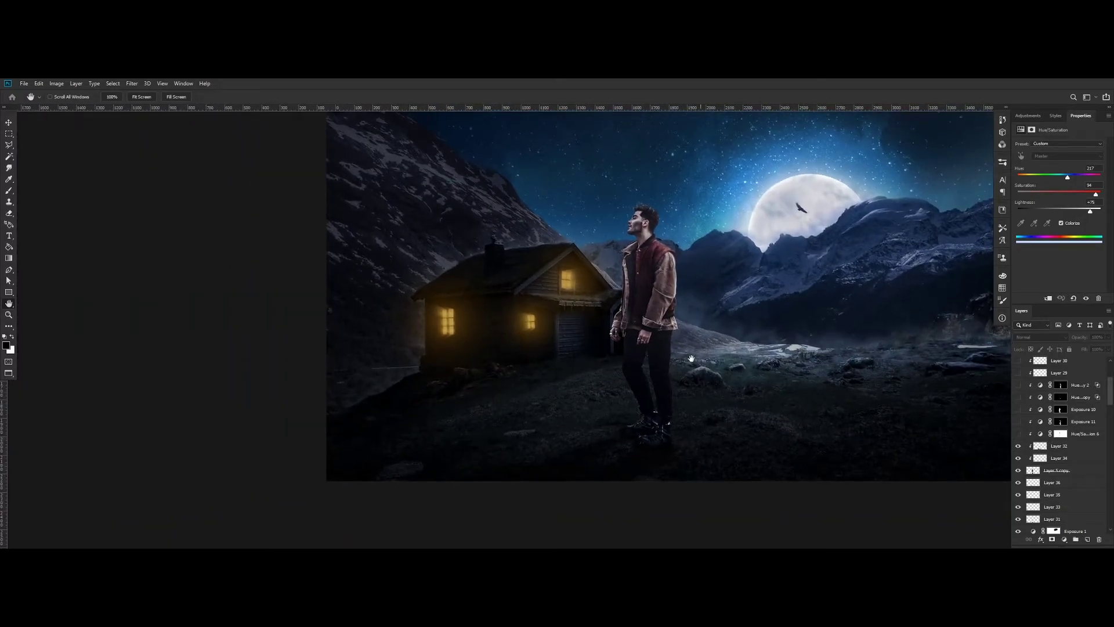
# Show the Exposure 11 and Exposure 10 adjustments clipped to the man to darken him
pyautogui.click(1017, 422)
pyautogui.click(1018, 411)
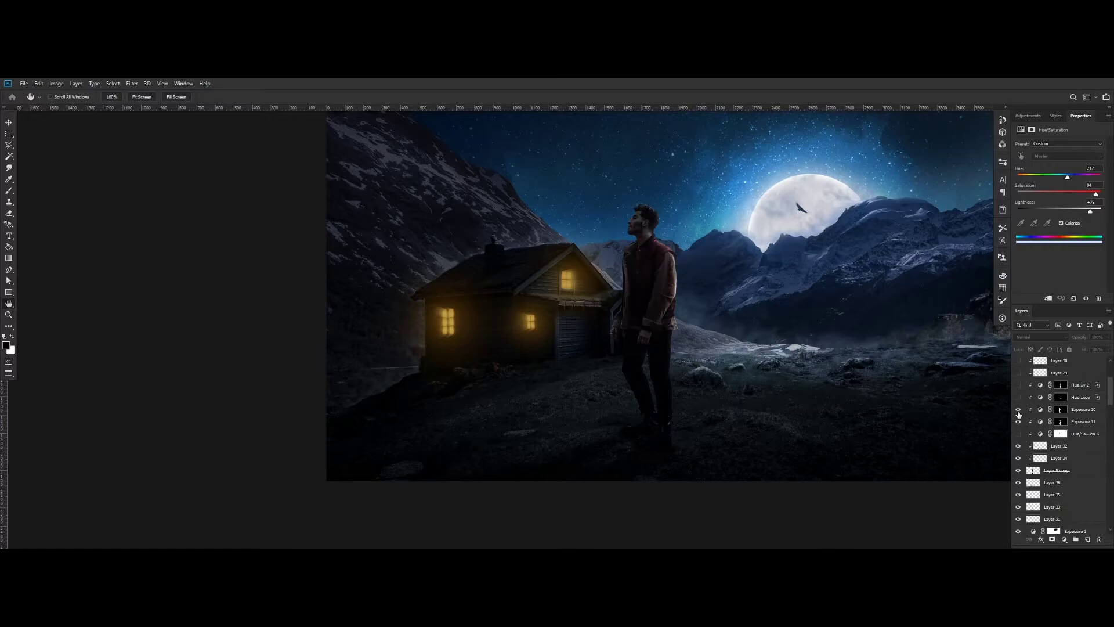
pyautogui.scroll(-3, 687, 296)
pyautogui.scroll(5, 687, 296)
pyautogui.moveTo(685, 296); pyautogui.dragTo(702, 323)
pyautogui.scroll(2, 682, 307)
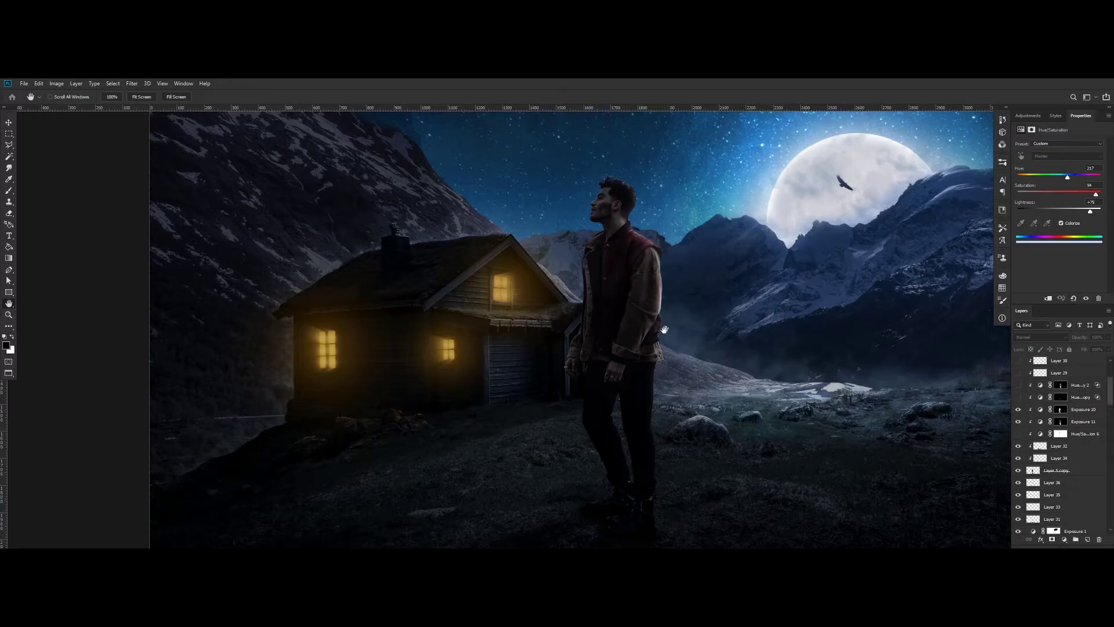
# Show the Hue/Saturation 6 adjustment clipped to the man and compare his colors with and without it
pyautogui.scroll(-4, 665, 329)
pyautogui.scroll(2, 665, 329)
pyautogui.moveTo(666, 330); pyautogui.dragTo(667, 338)
pyautogui.scroll(3, 631, 401)
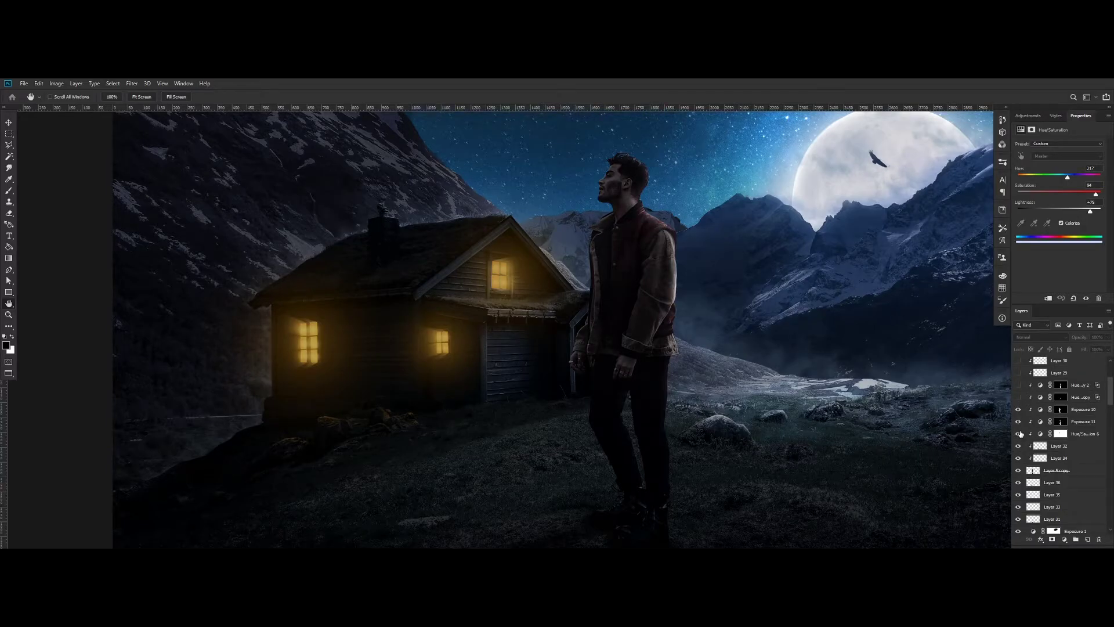
pyautogui.scroll(-4, 741, 326)
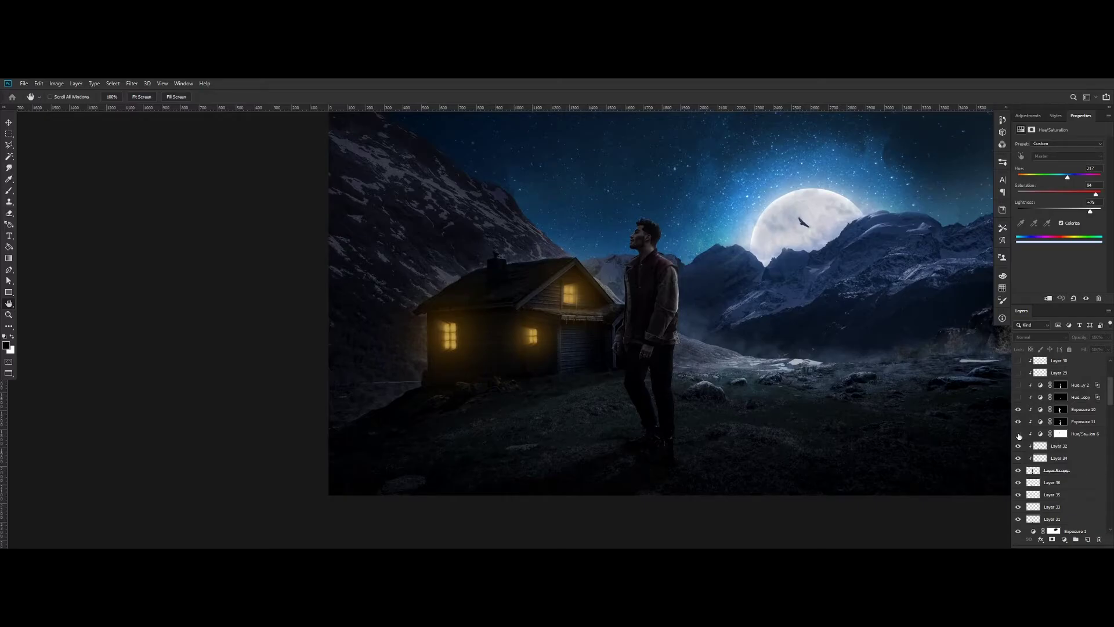
pyautogui.scroll(1, 716, 301)
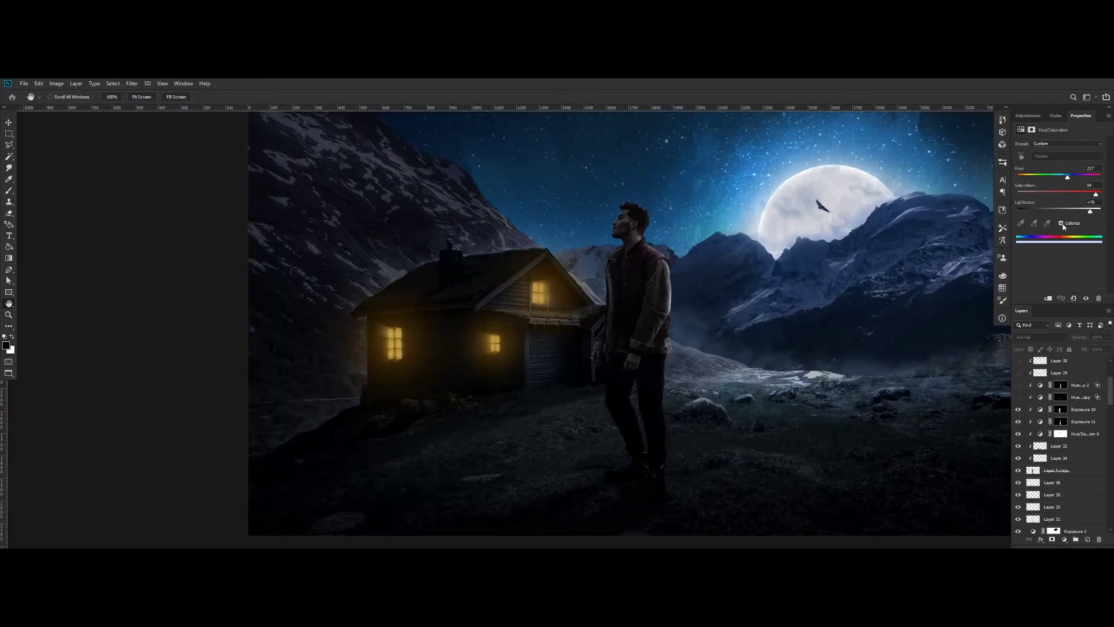
pyautogui.moveTo(697, 259); pyautogui.dragTo(682, 267)
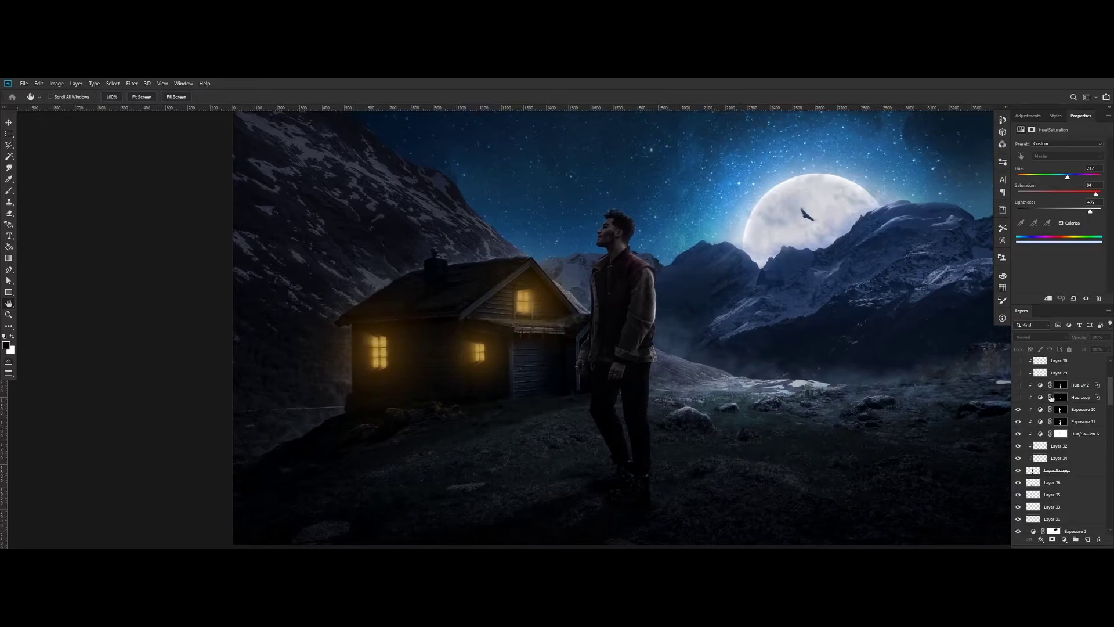
# Show the two masked Hue/Saturation copy adjustments above Exposure 10 to add moonlight along the man's edges
pyautogui.click(1073, 398)
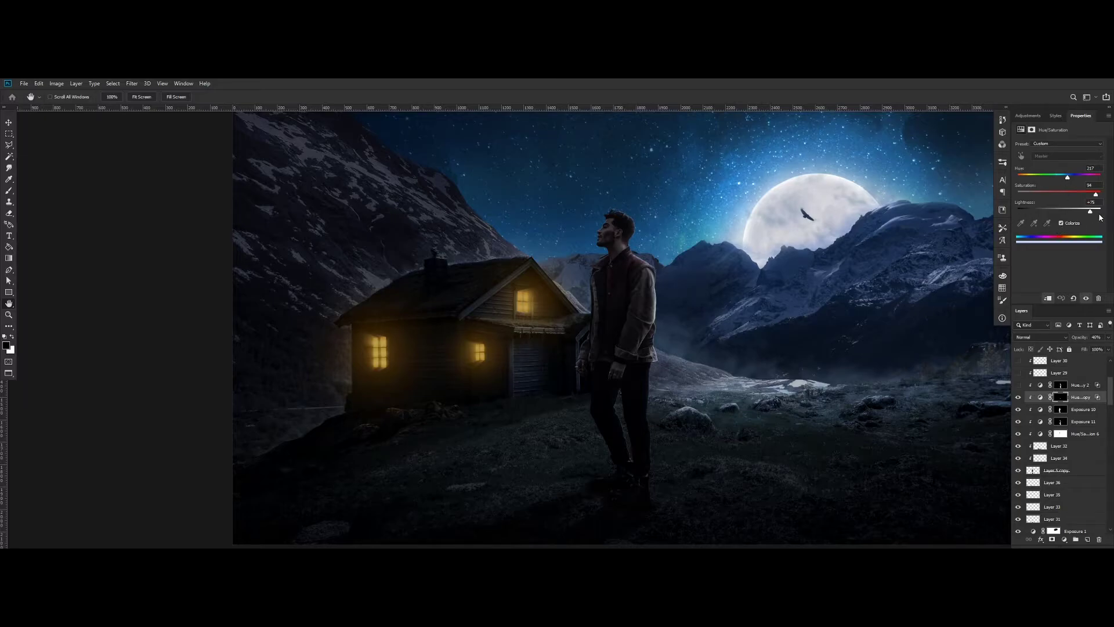
pyautogui.scroll(6, 644, 289)
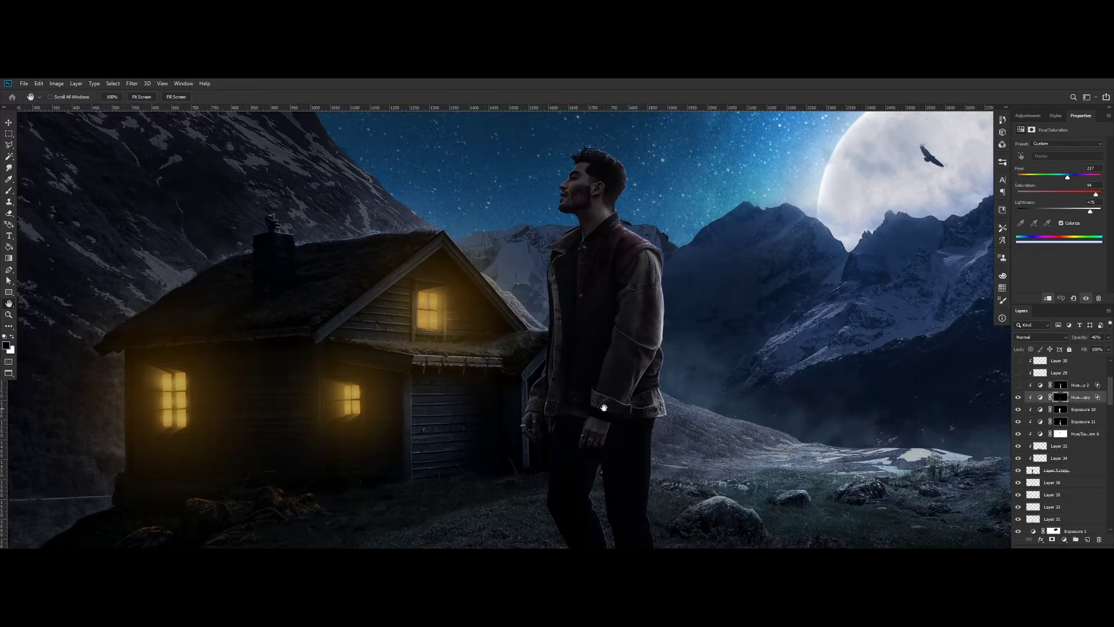
pyautogui.click(1019, 385)
pyautogui.scroll(-3, 697, 356)
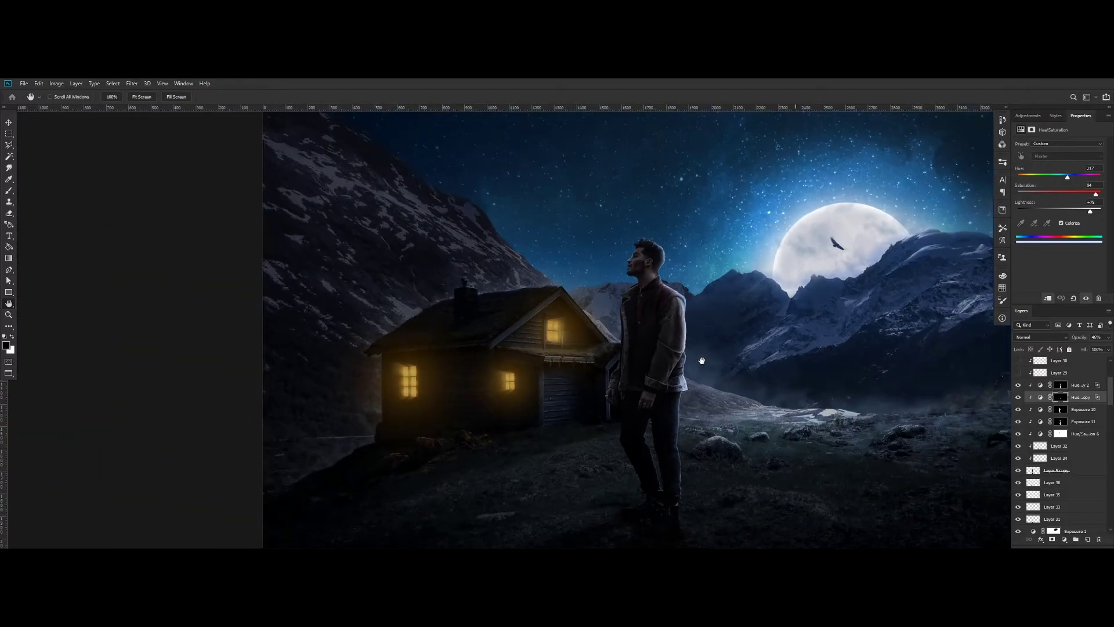
pyautogui.scroll(1, 701, 361)
pyautogui.hscroll(2, 689, 336)
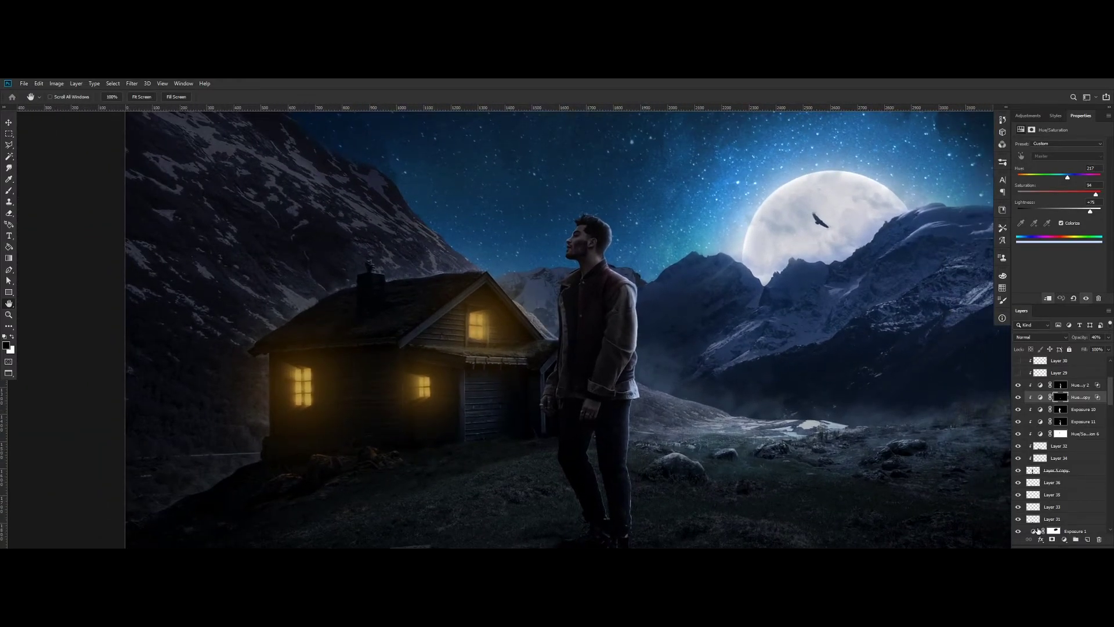
# Review the Blending Options and Blend If ranges of the selected Hue/Saturation copy layer, keeping its settings
pyautogui.click(1040, 541)
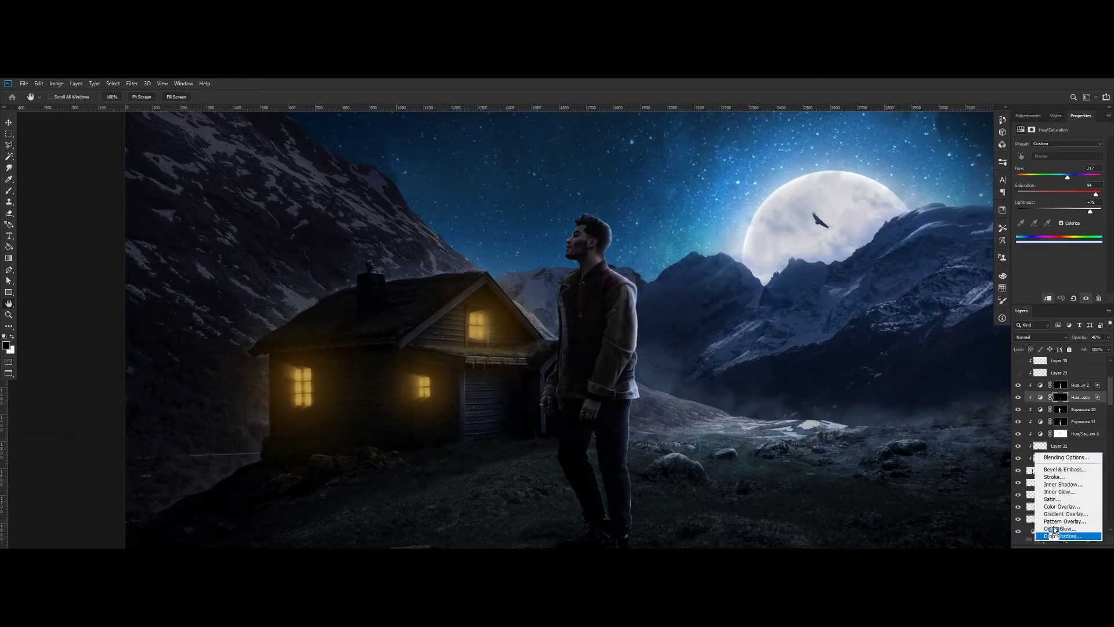
pyautogui.click(1041, 546)
pyautogui.click(1041, 541)
pyautogui.click(1047, 458)
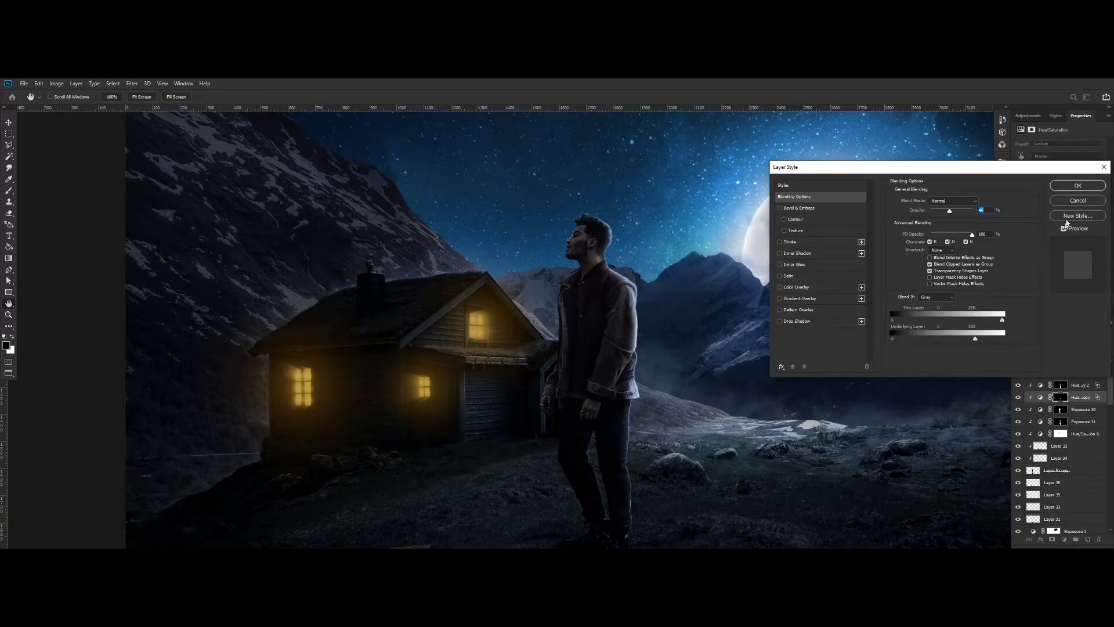
pyautogui.click(1064, 187)
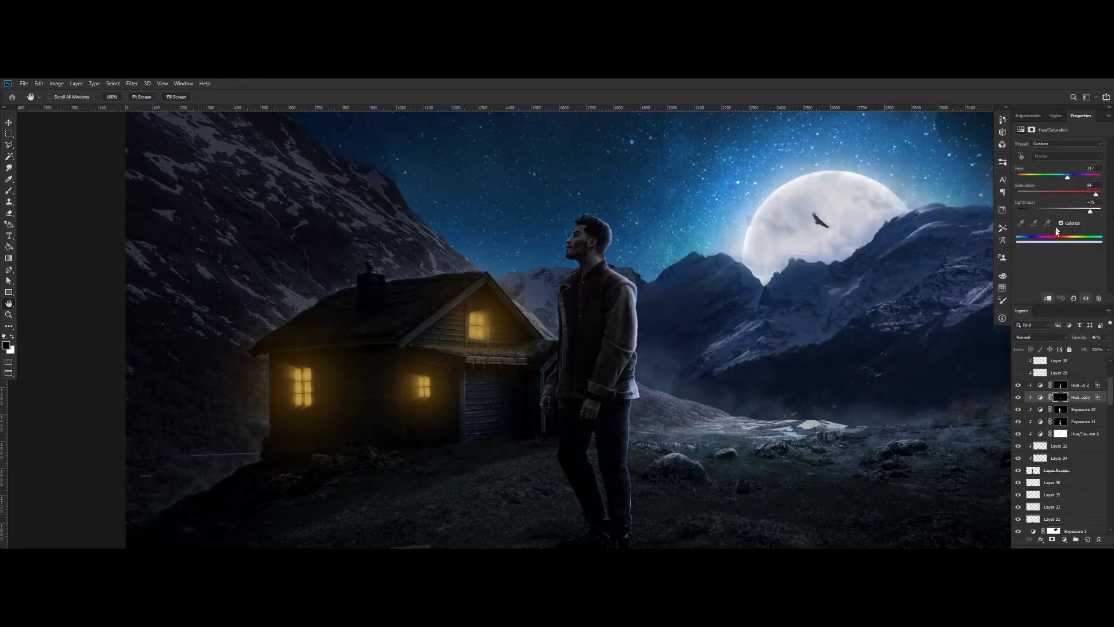
# Show Layer 29, Layer 30 and the copied paint layer above them to strengthen the highlights on the man
pyautogui.click(1019, 361)
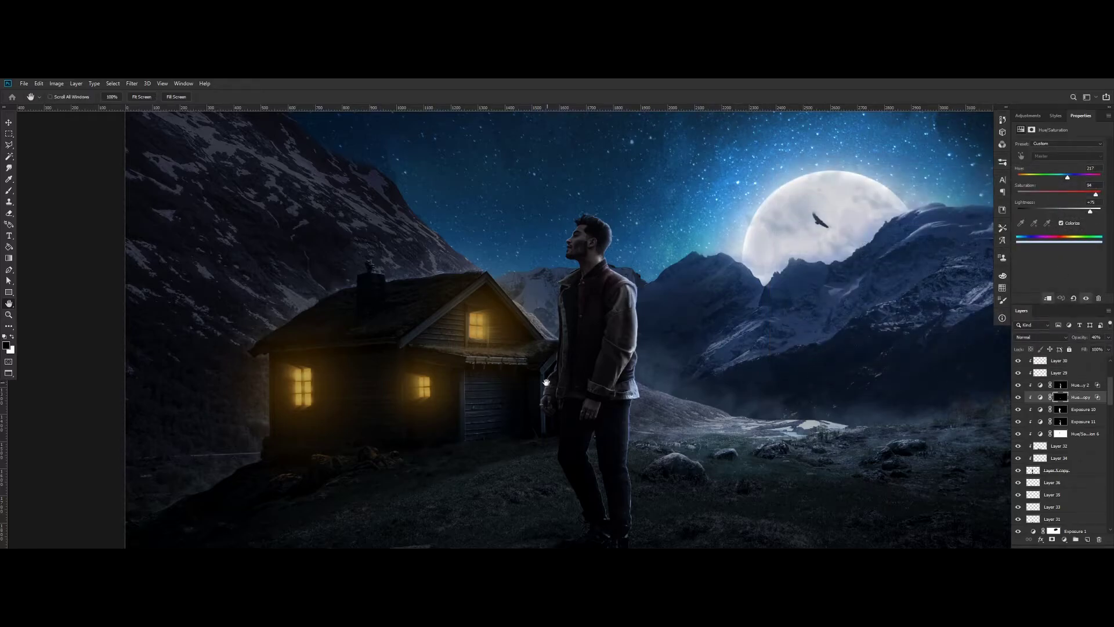
pyautogui.scroll(3, 551, 386)
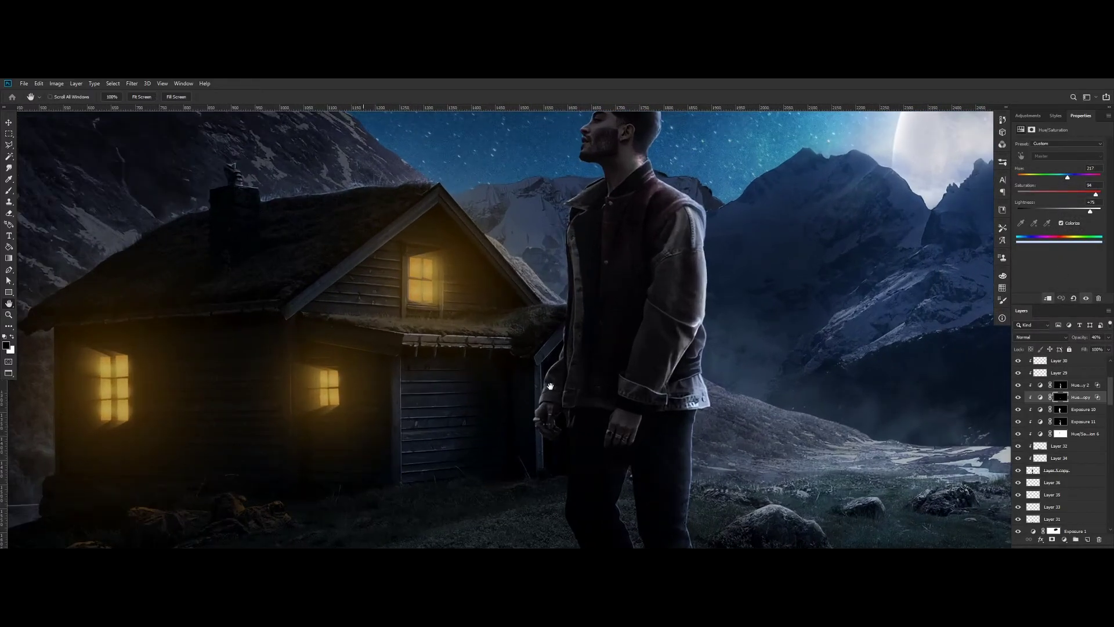
pyautogui.click(1020, 372)
pyautogui.click(1020, 362)
pyautogui.scroll(5, 1022, 383)
pyautogui.click(1019, 410)
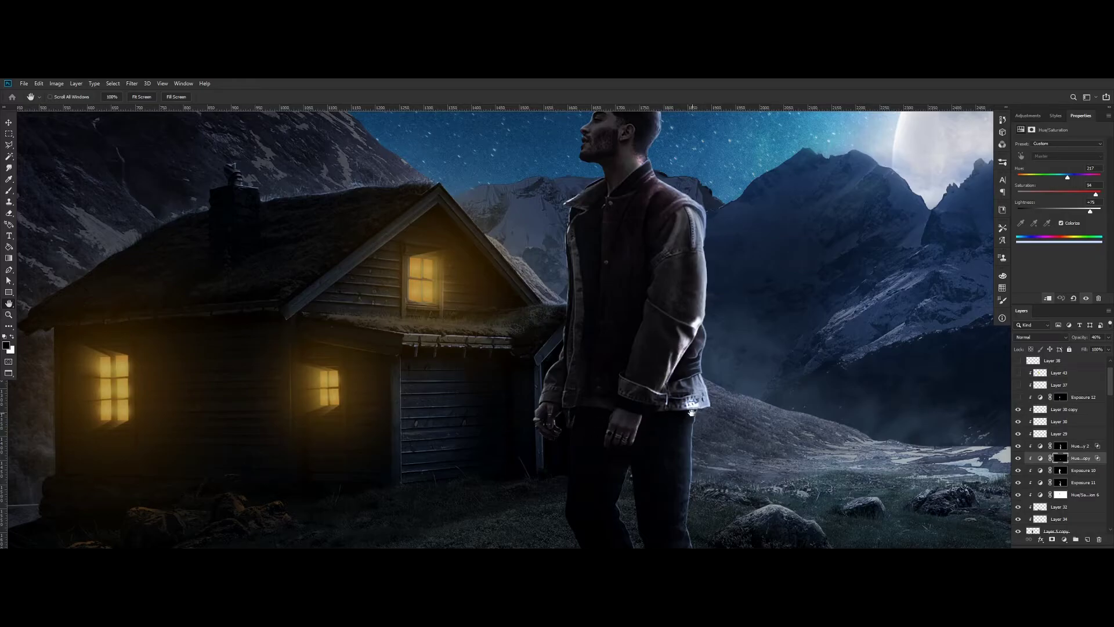
# Show the masked Exposure 12 adjustment clipped to the man, compare him with and without it, and display its settings
pyautogui.click(1019, 397)
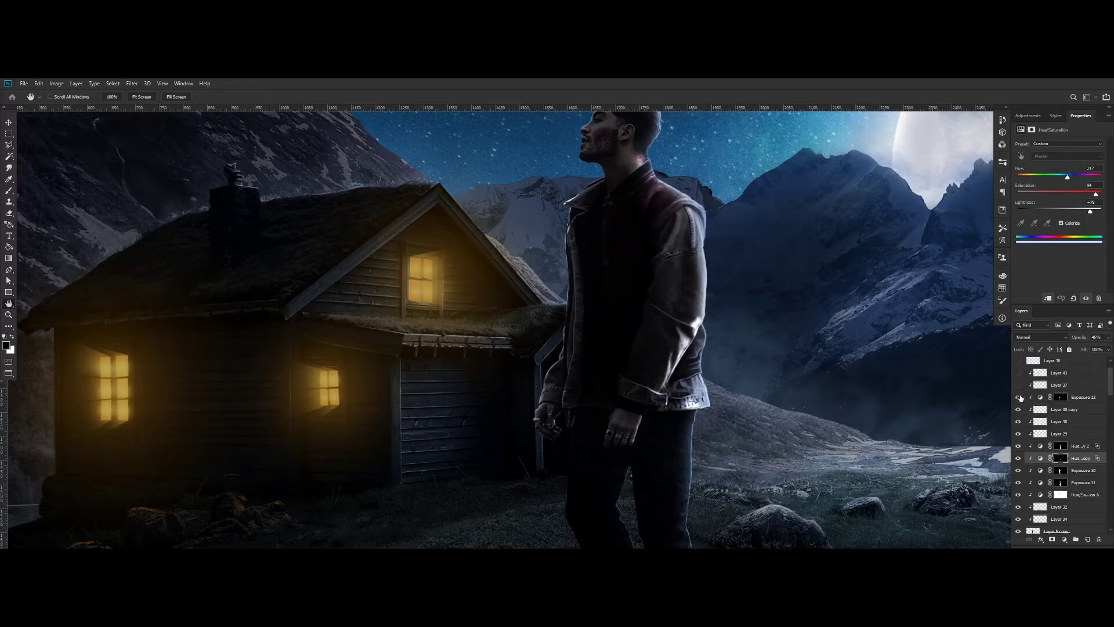
pyautogui.scroll(-2, 972, 362)
pyautogui.click(1019, 397)
pyautogui.click(1019, 397)
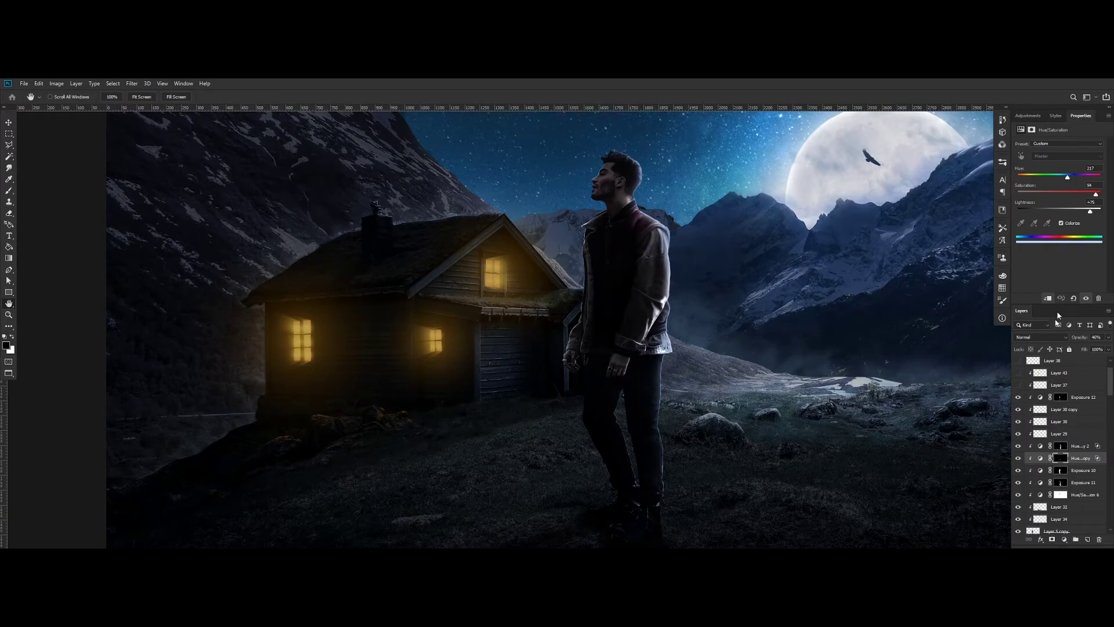
pyautogui.click(1085, 397)
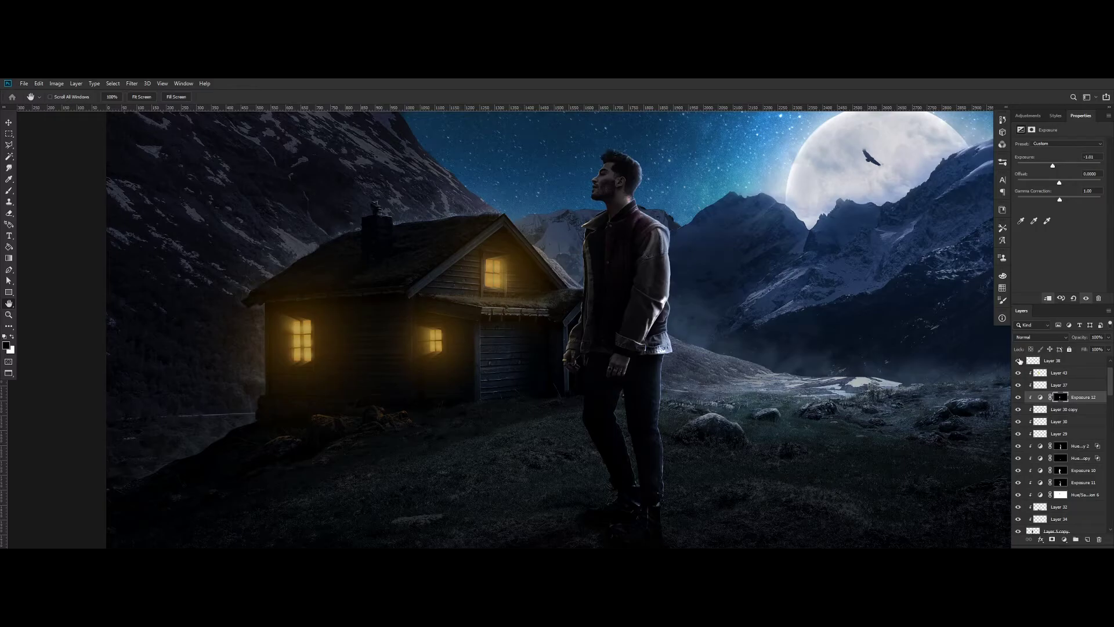
# Show Layer 37, Layer 43, Layer 38 and the masked Hue/Saturation copy 3 adjustment above the man's Exposure 12 adjustment
pyautogui.scroll(7, 615, 153)
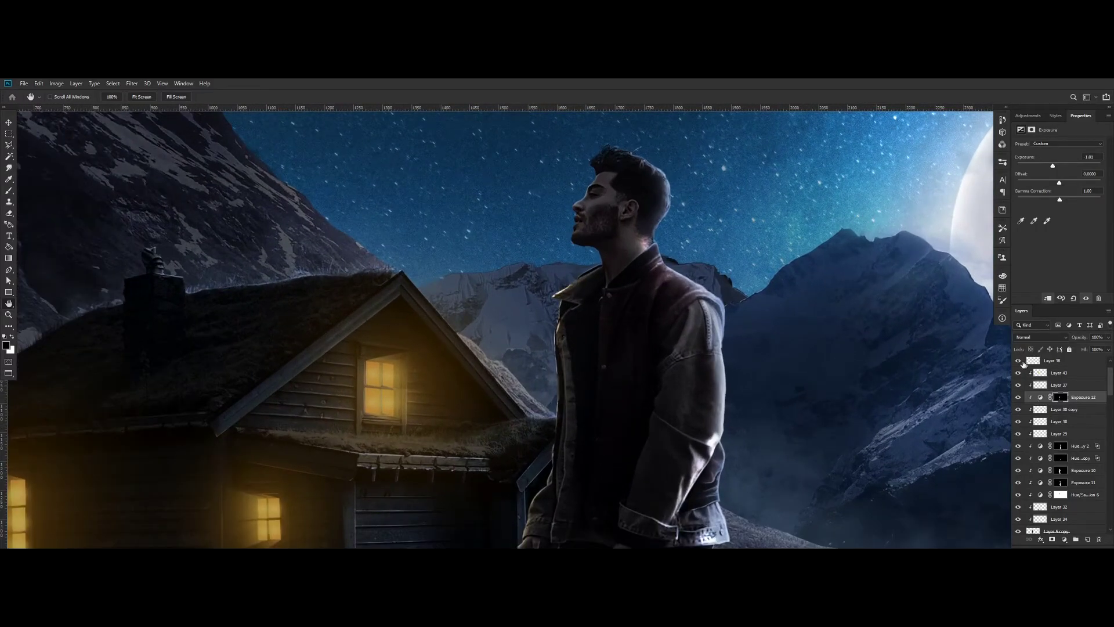
pyautogui.scroll(1, 1077, 392)
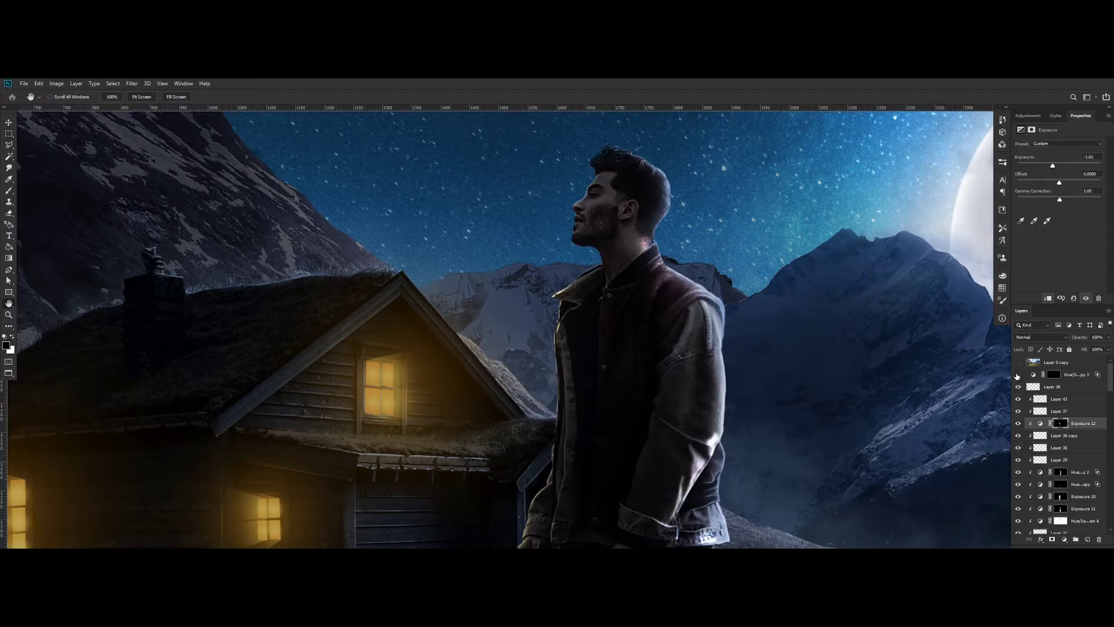
pyautogui.scroll(-4, 720, 217)
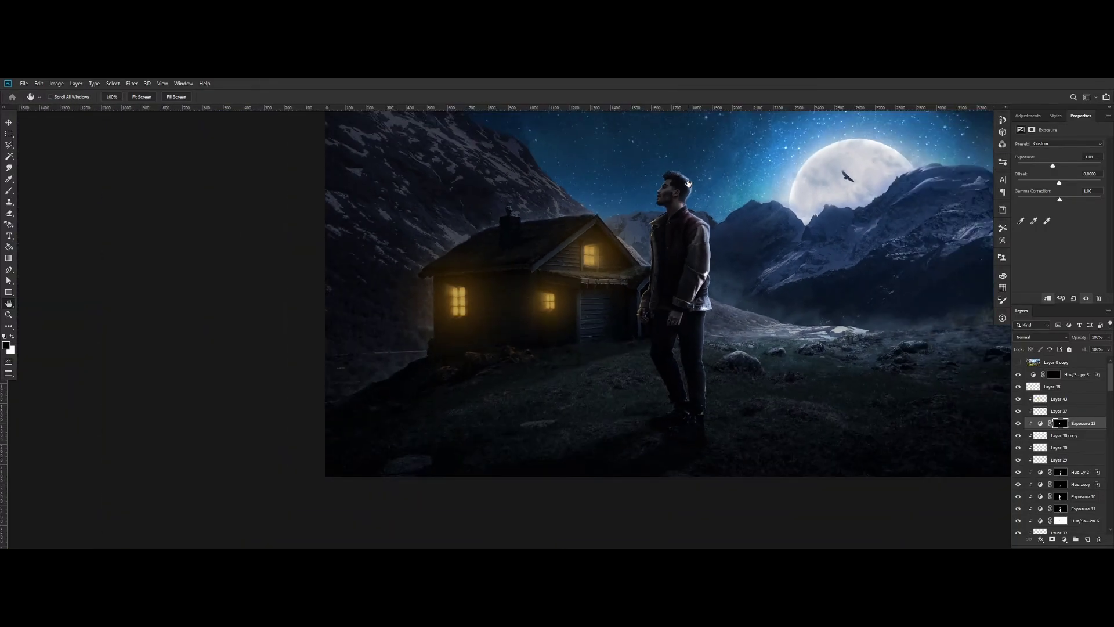
pyautogui.moveTo(720, 217); pyautogui.dragTo(586, 278)
pyautogui.scroll(-3, 602, 275)
pyautogui.scroll(4, 601, 275)
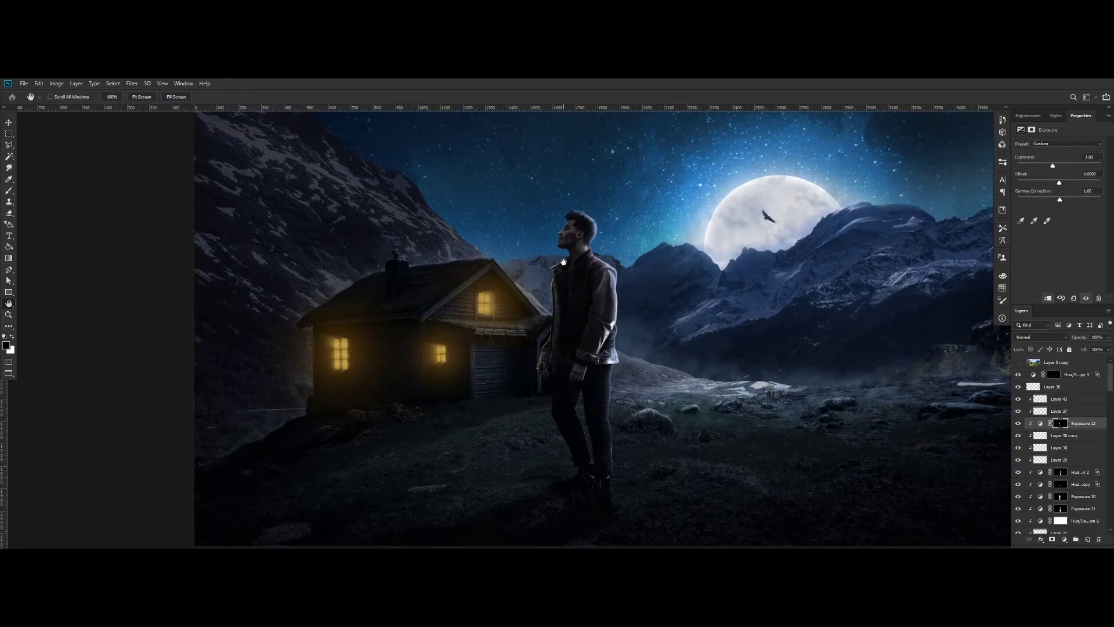
# Examine the warm light on the rocks before the cabin and select the masked Linear Dodge Hue/Saturation copy adjustment in the landscape's clipped layers
pyautogui.scroll(4, 562, 263)
pyautogui.moveTo(420, 406); pyautogui.dragTo(617, 340)
pyautogui.scroll(5, 492, 406)
pyautogui.moveTo(527, 386); pyautogui.dragTo(386, 415)
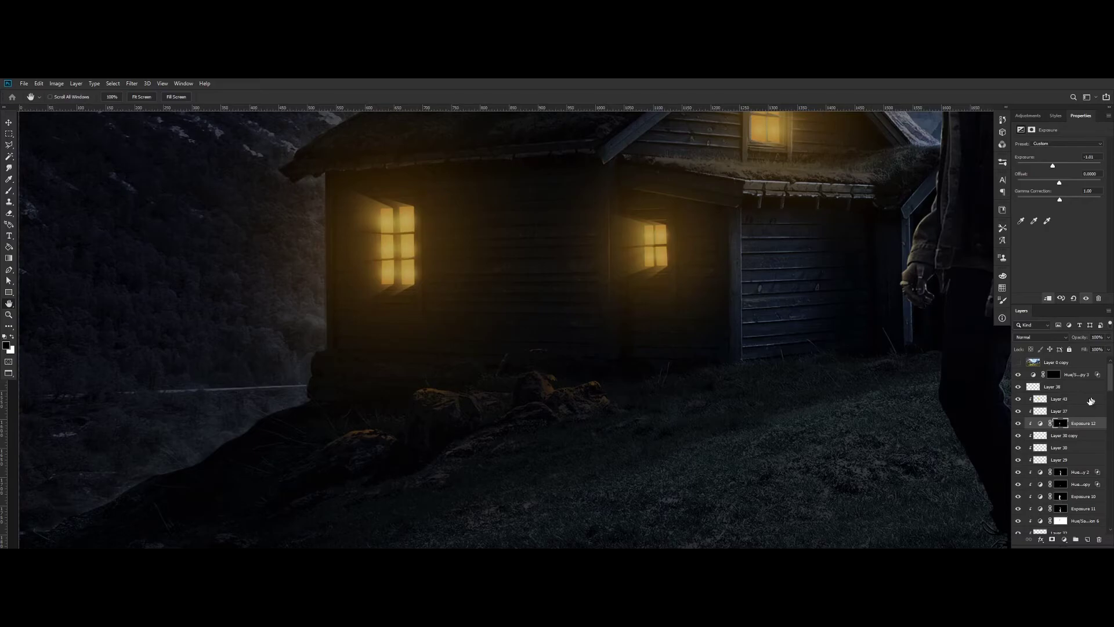
pyautogui.scroll(-2, 1086, 401)
pyautogui.scroll(-6, 1085, 407)
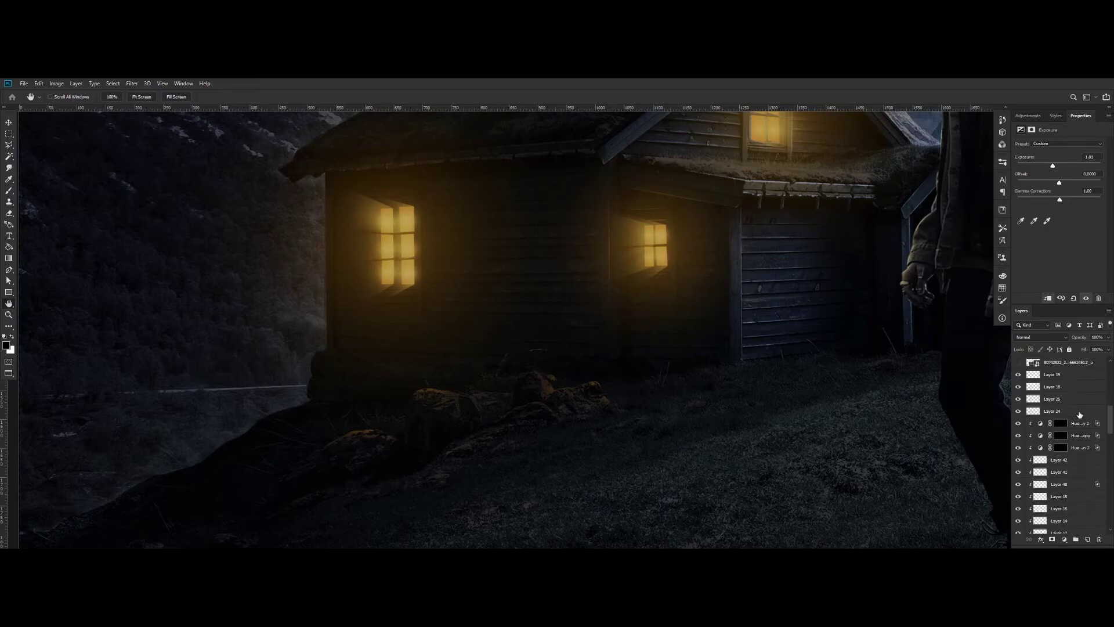
pyautogui.scroll(-8, 1082, 412)
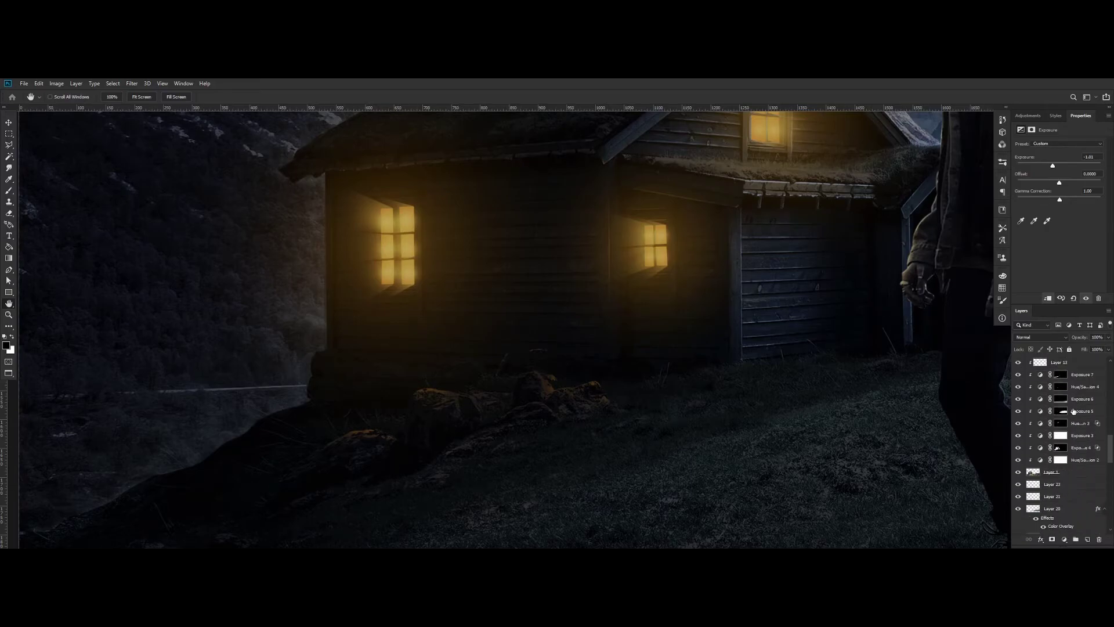
pyautogui.scroll(6, 1083, 426)
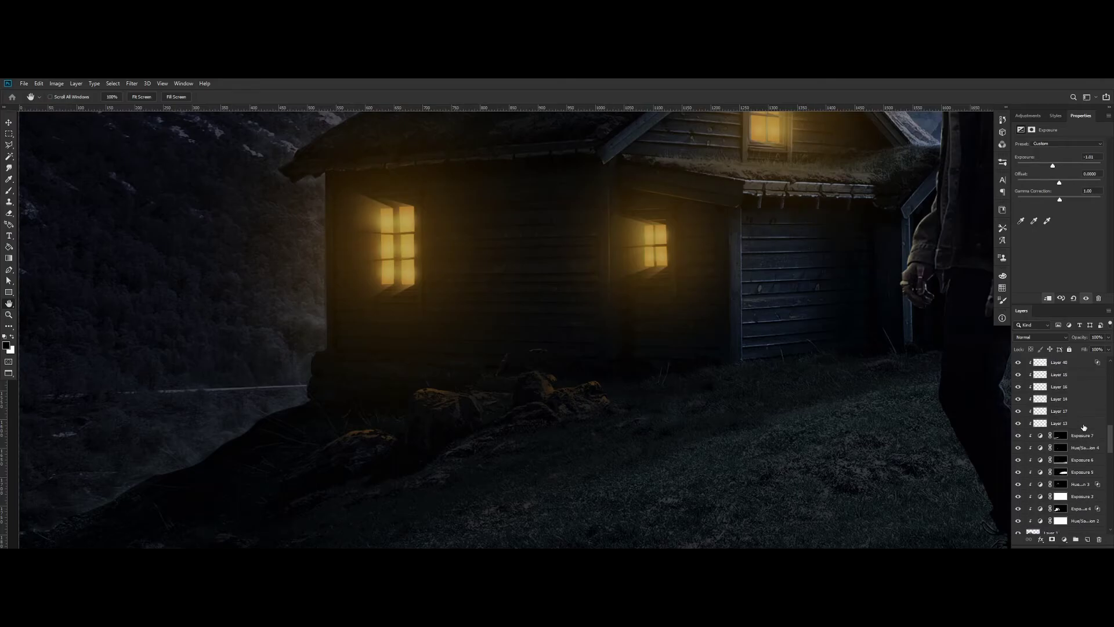
pyautogui.click(1081, 413)
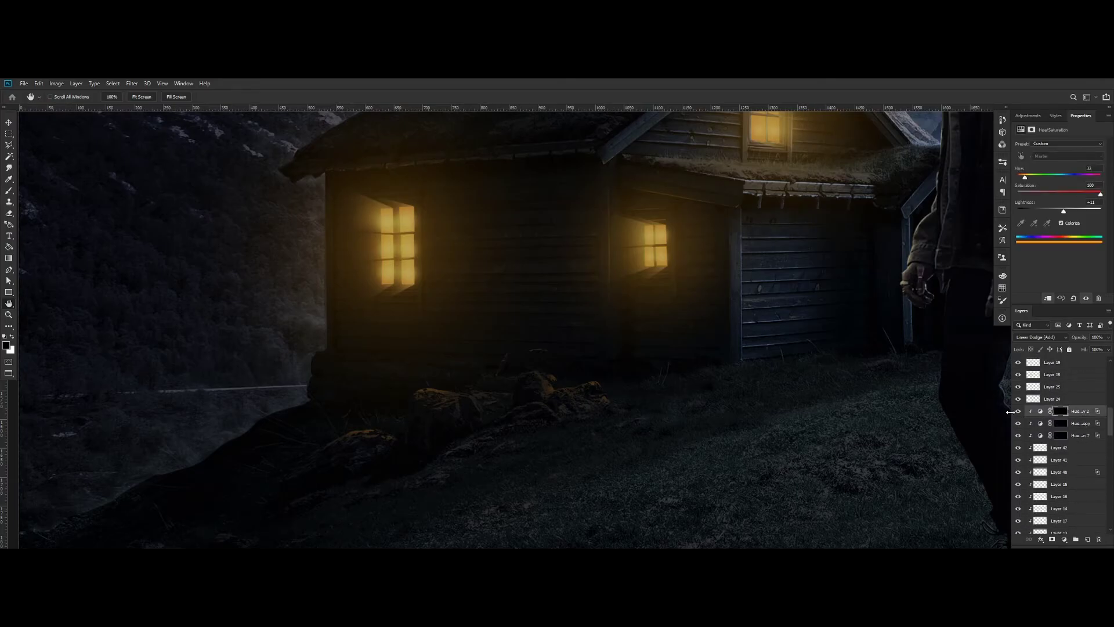
pyautogui.click(1021, 424)
pyautogui.click(1084, 428)
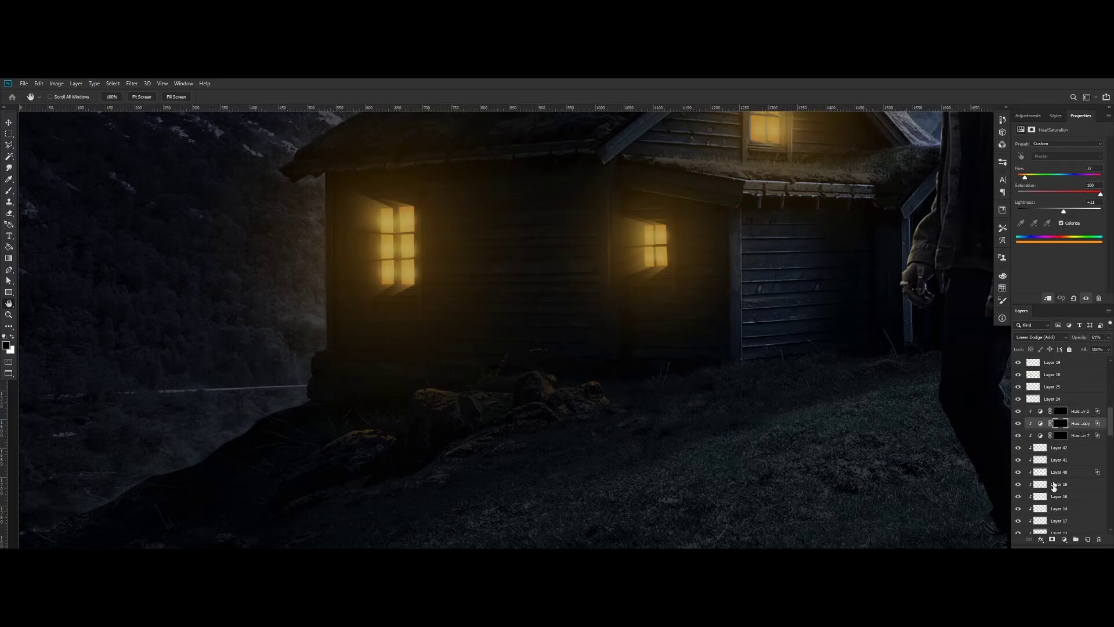
# Review the Blending Options and Blend If sliders of the orange Hue/Saturation copy, then view the whole composite
pyautogui.click(1041, 540)
pyautogui.click(1068, 460)
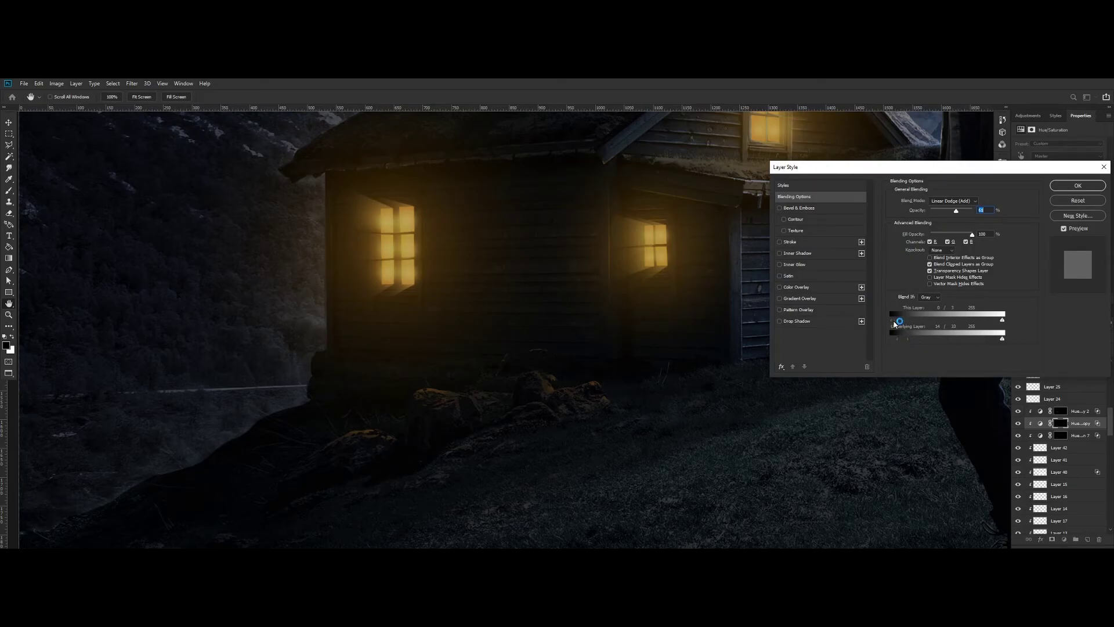
pyautogui.moveTo(894, 324); pyautogui.dragTo(865, 322)
pyautogui.click(1078, 186)
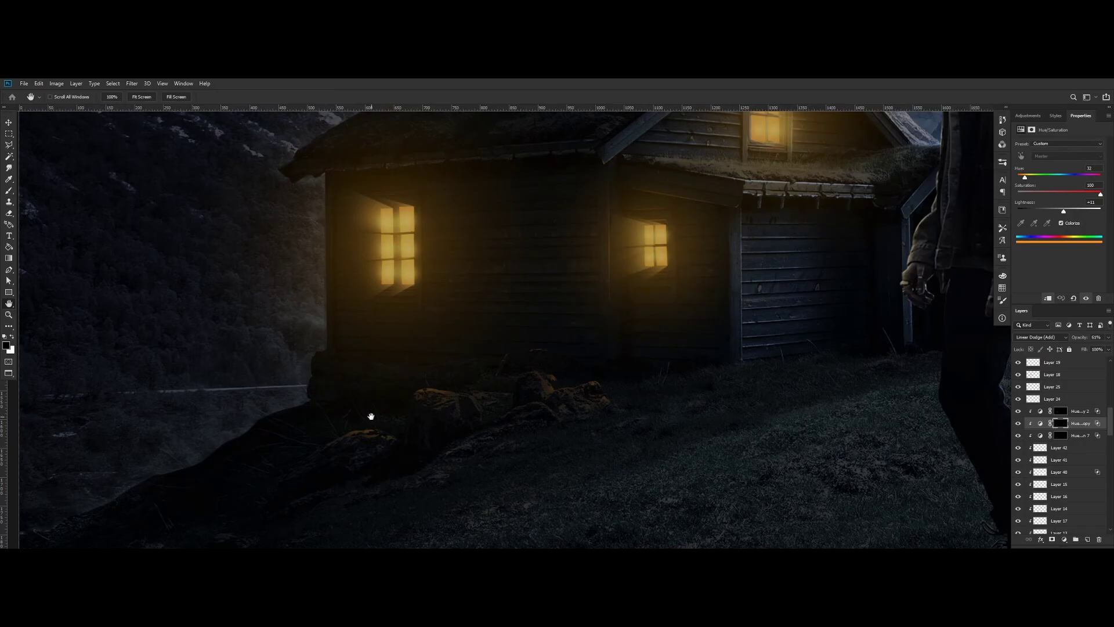
pyautogui.hotkey('ctrl', '0')
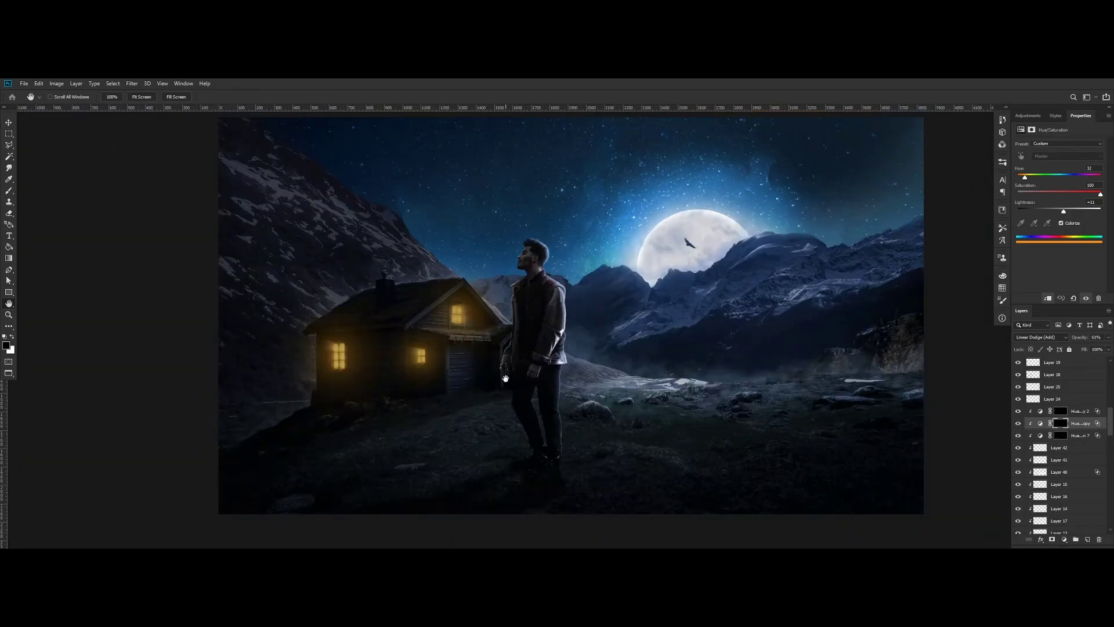